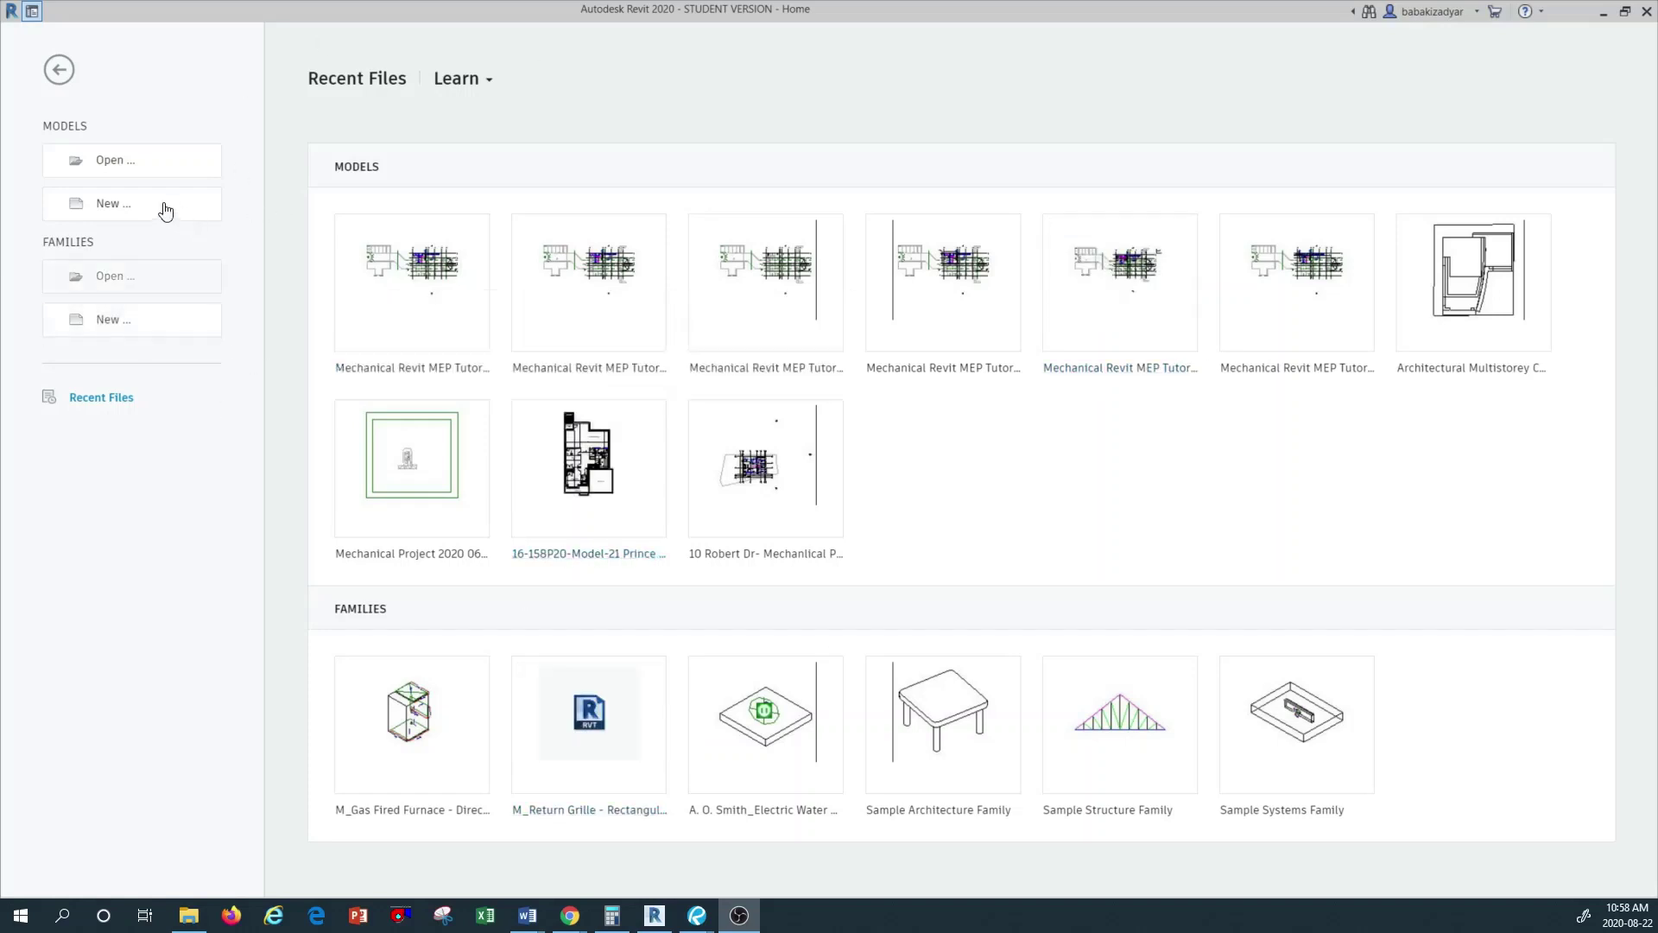
Create a new project from the Plumbing-Default_Metric.rte template in the Canada templates folder
left_click(118, 202)
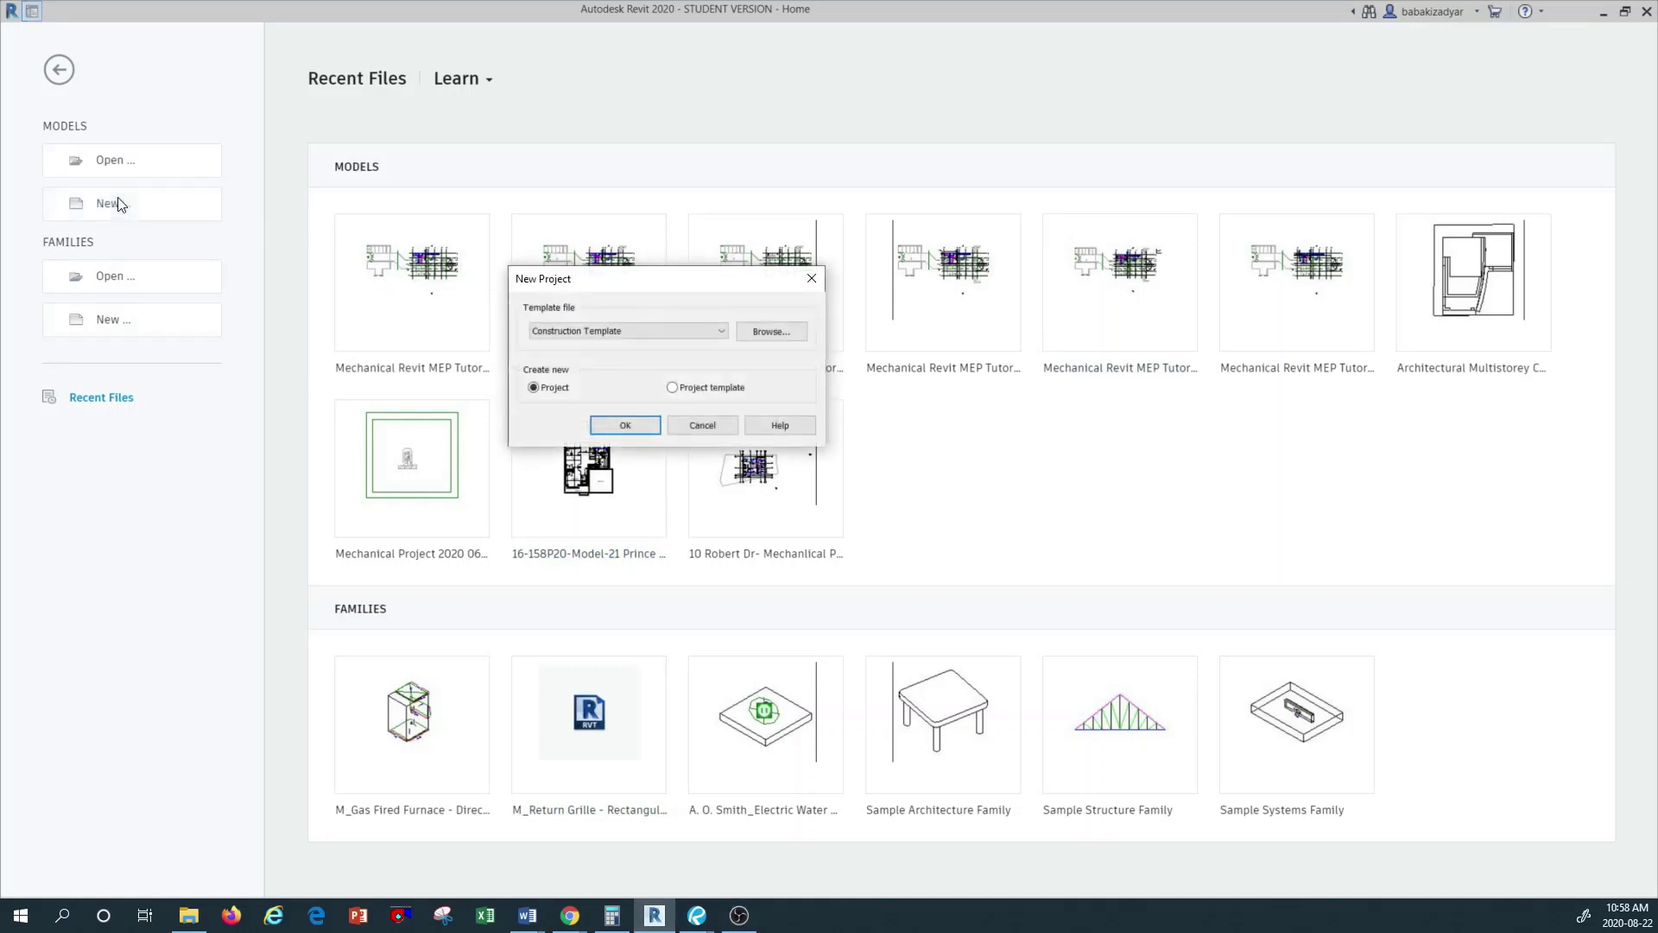
left_click(651, 333)
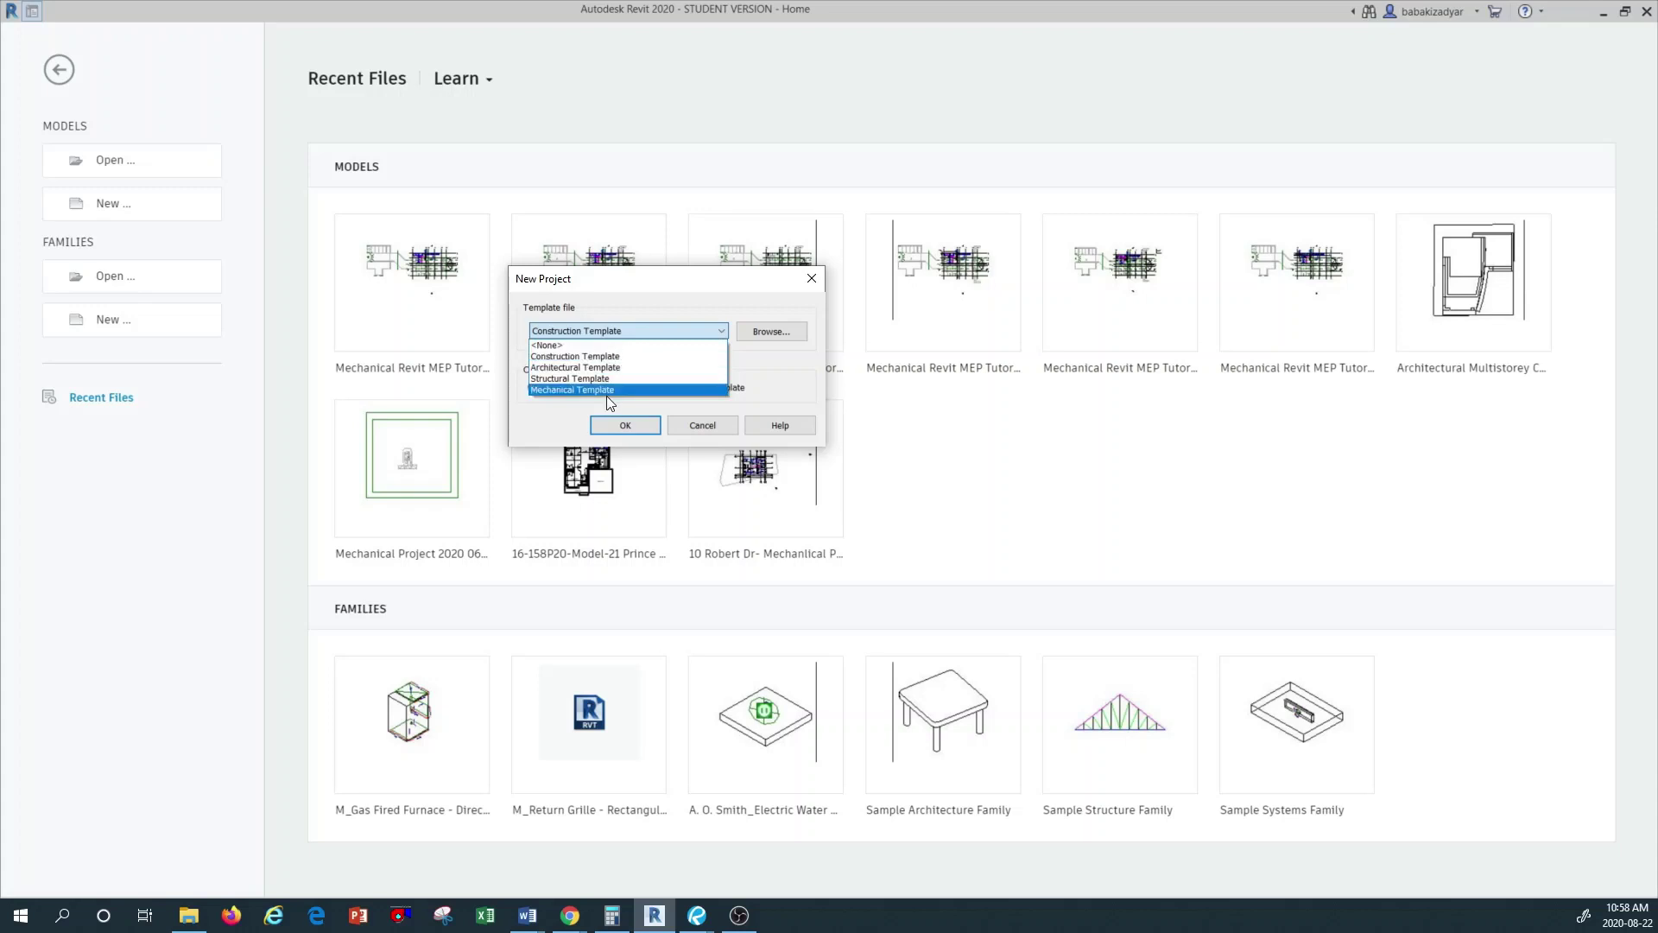
left_click(775, 330)
left_click(772, 331)
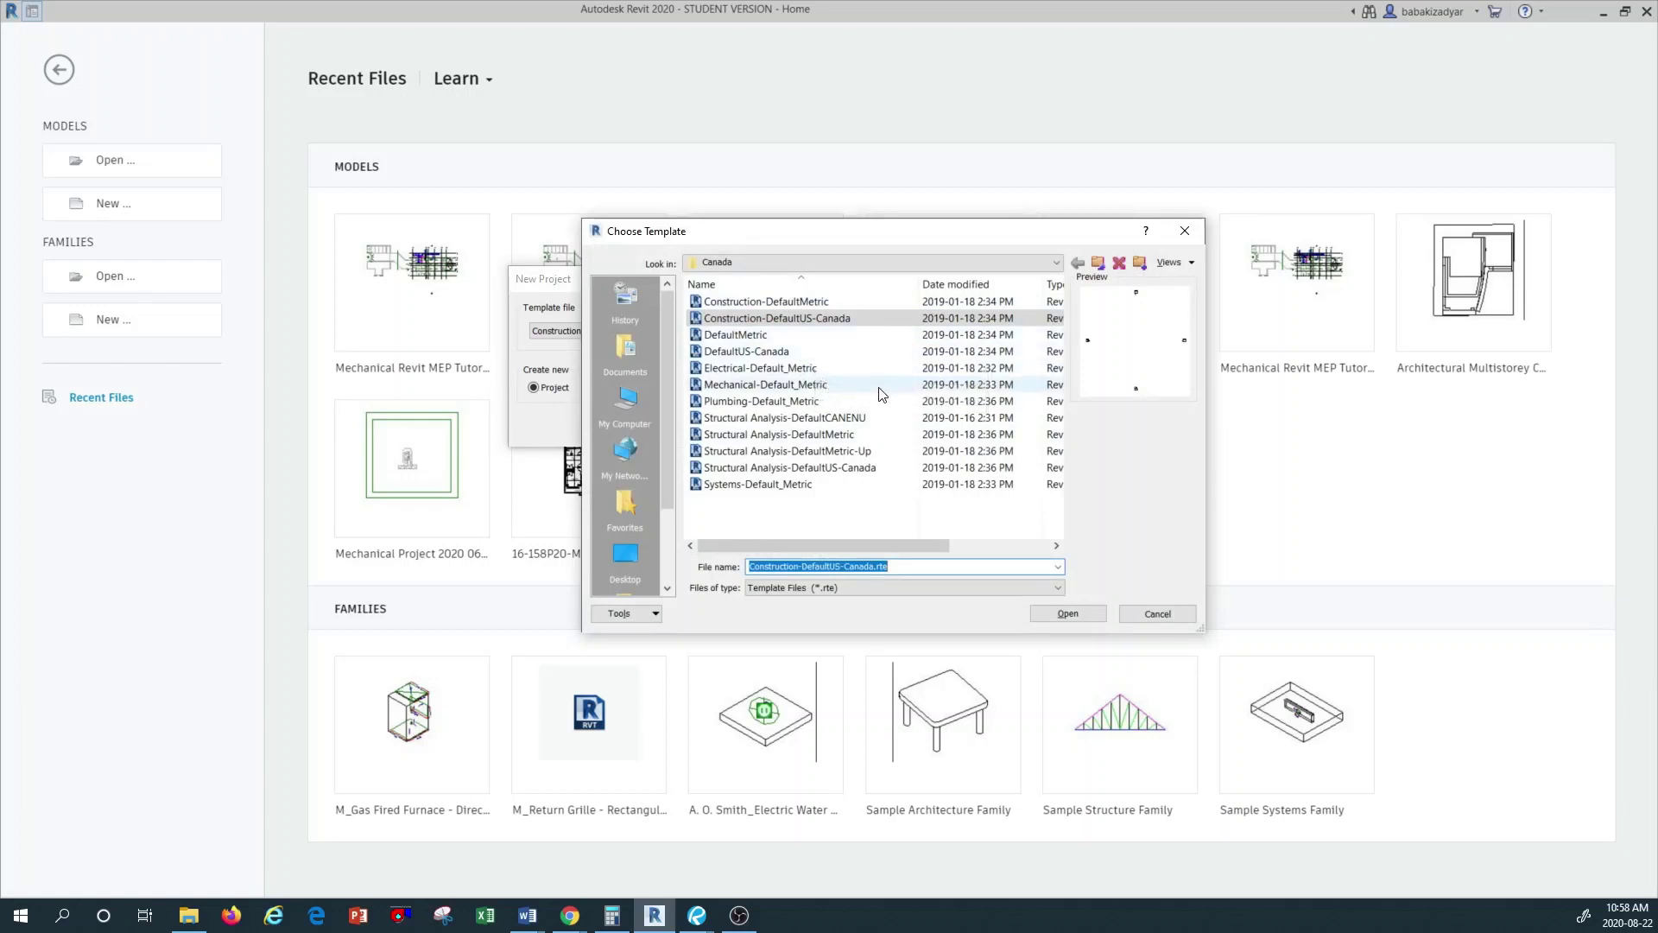
left_click(772, 404)
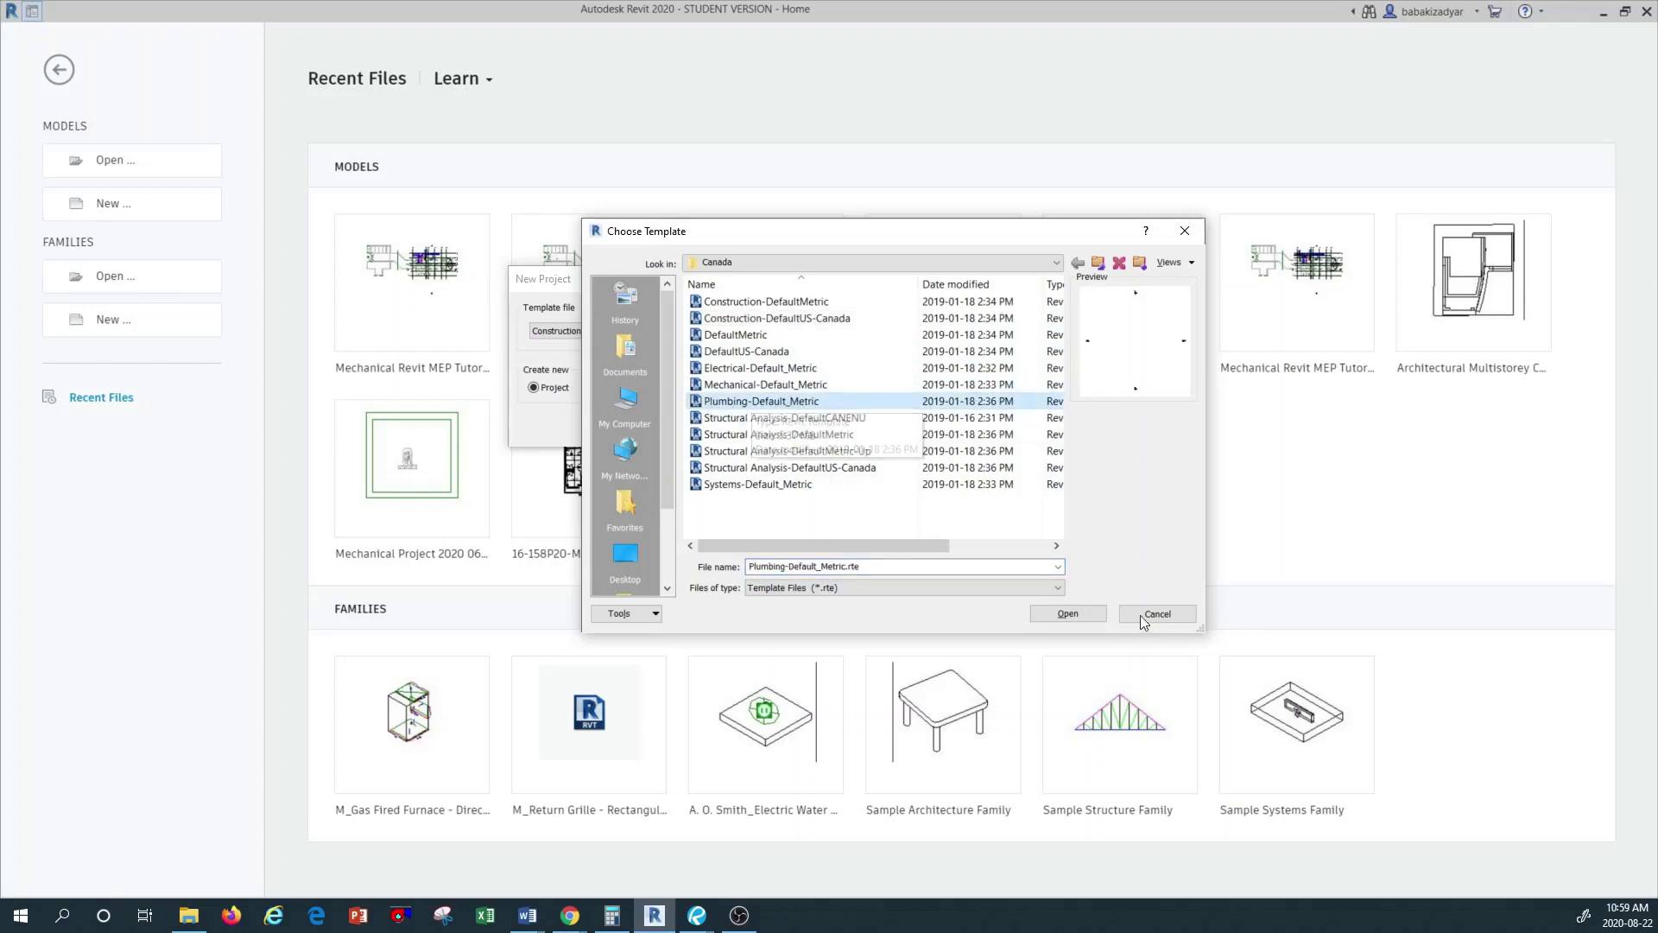
left_click(1071, 612)
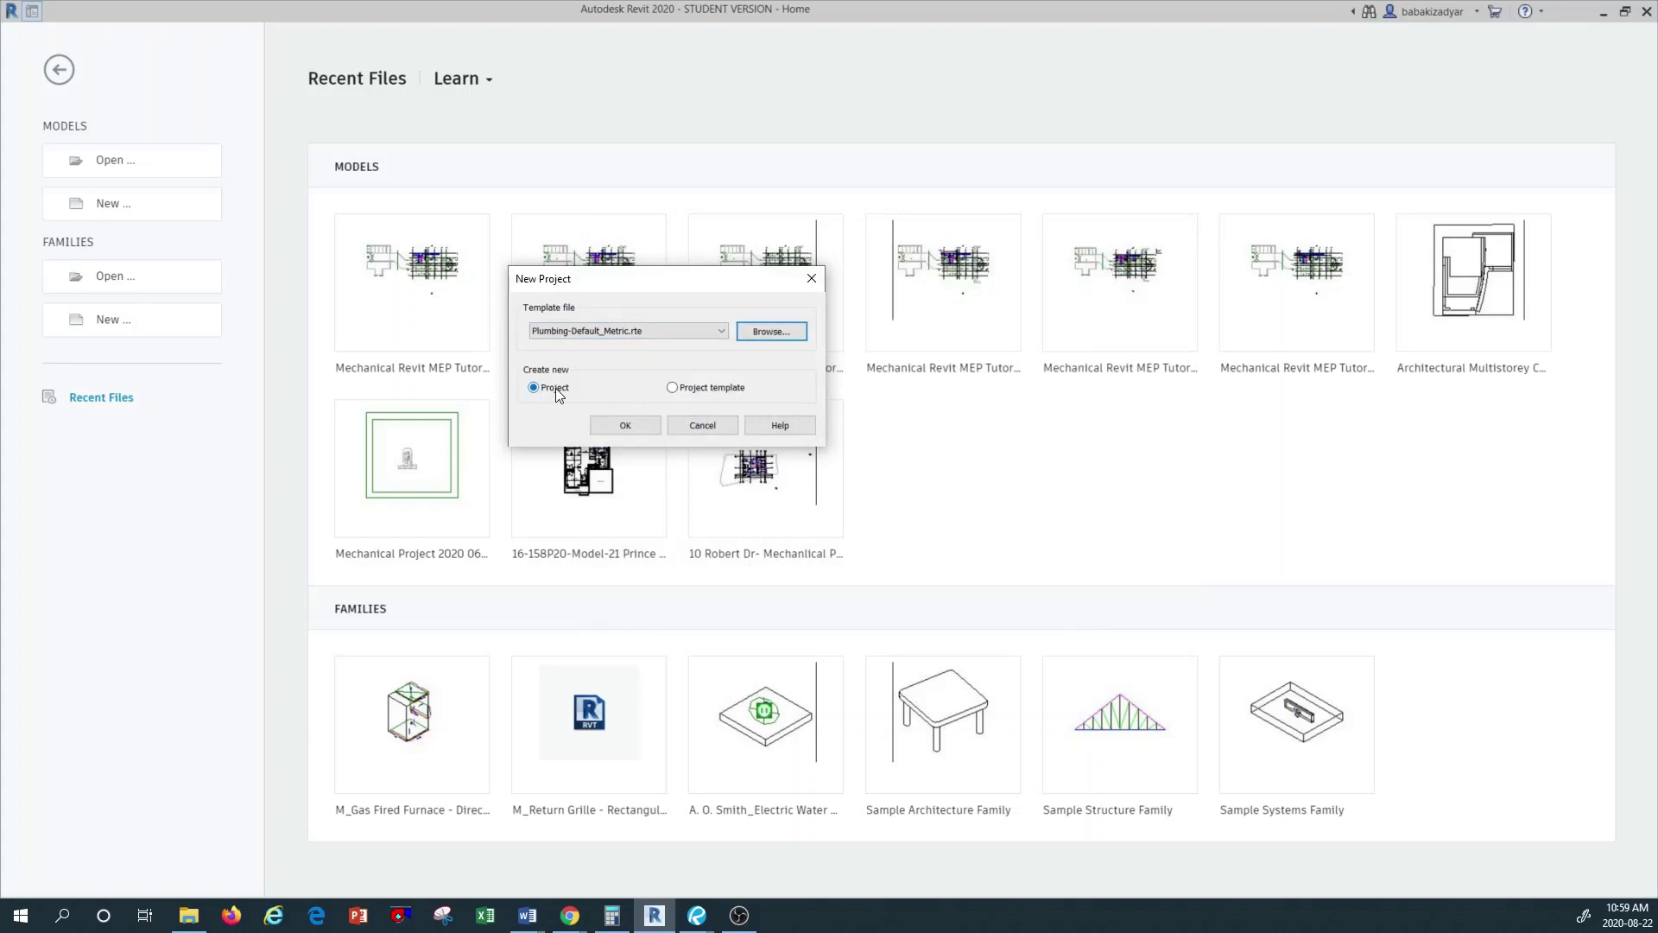
left_click(626, 426)
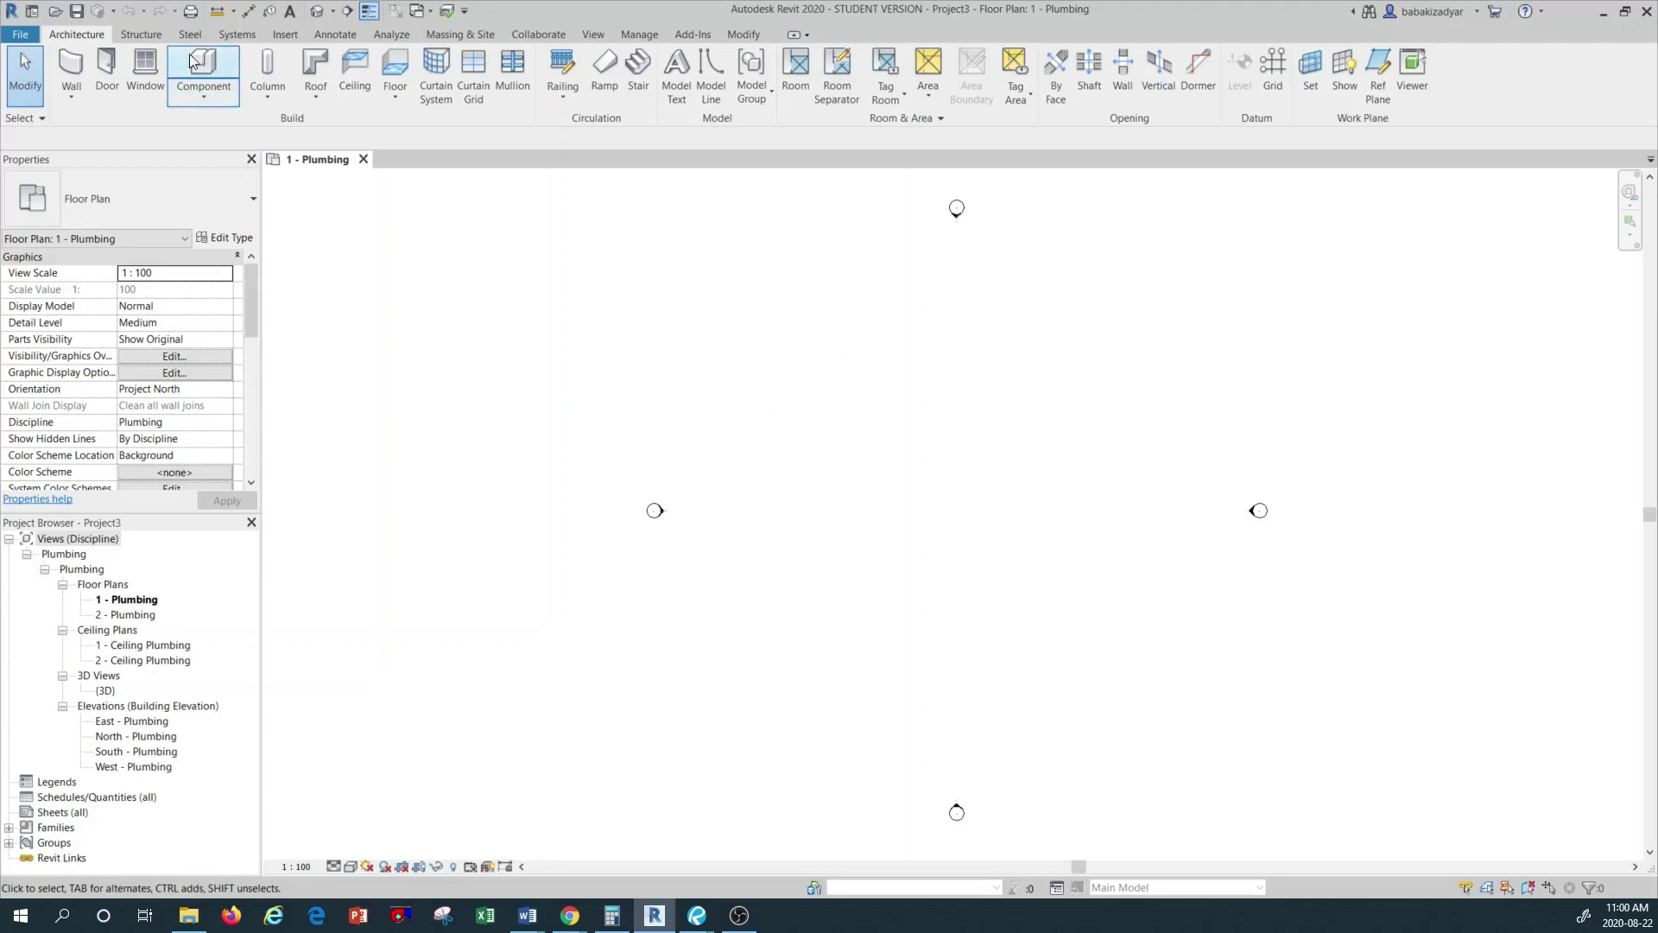
Link the Architectural.rvt model from C:\Revit Training\Tutorial Mechanical file, positioned Auto - Origin to Origin
left_click(287, 34)
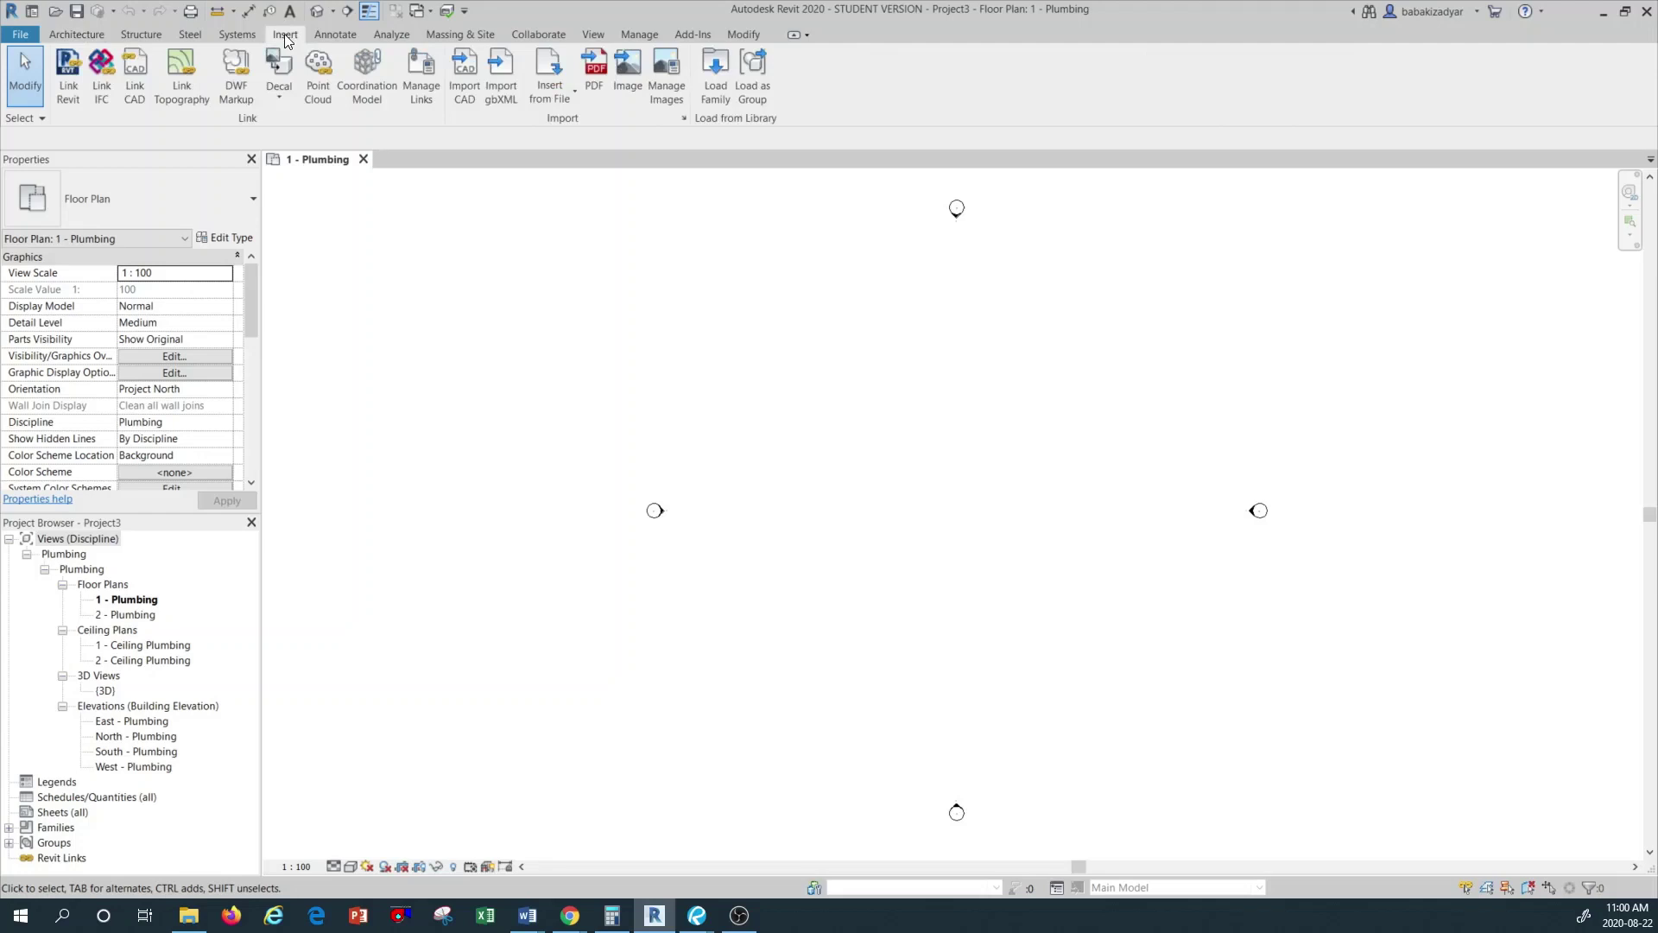
left_click(71, 90)
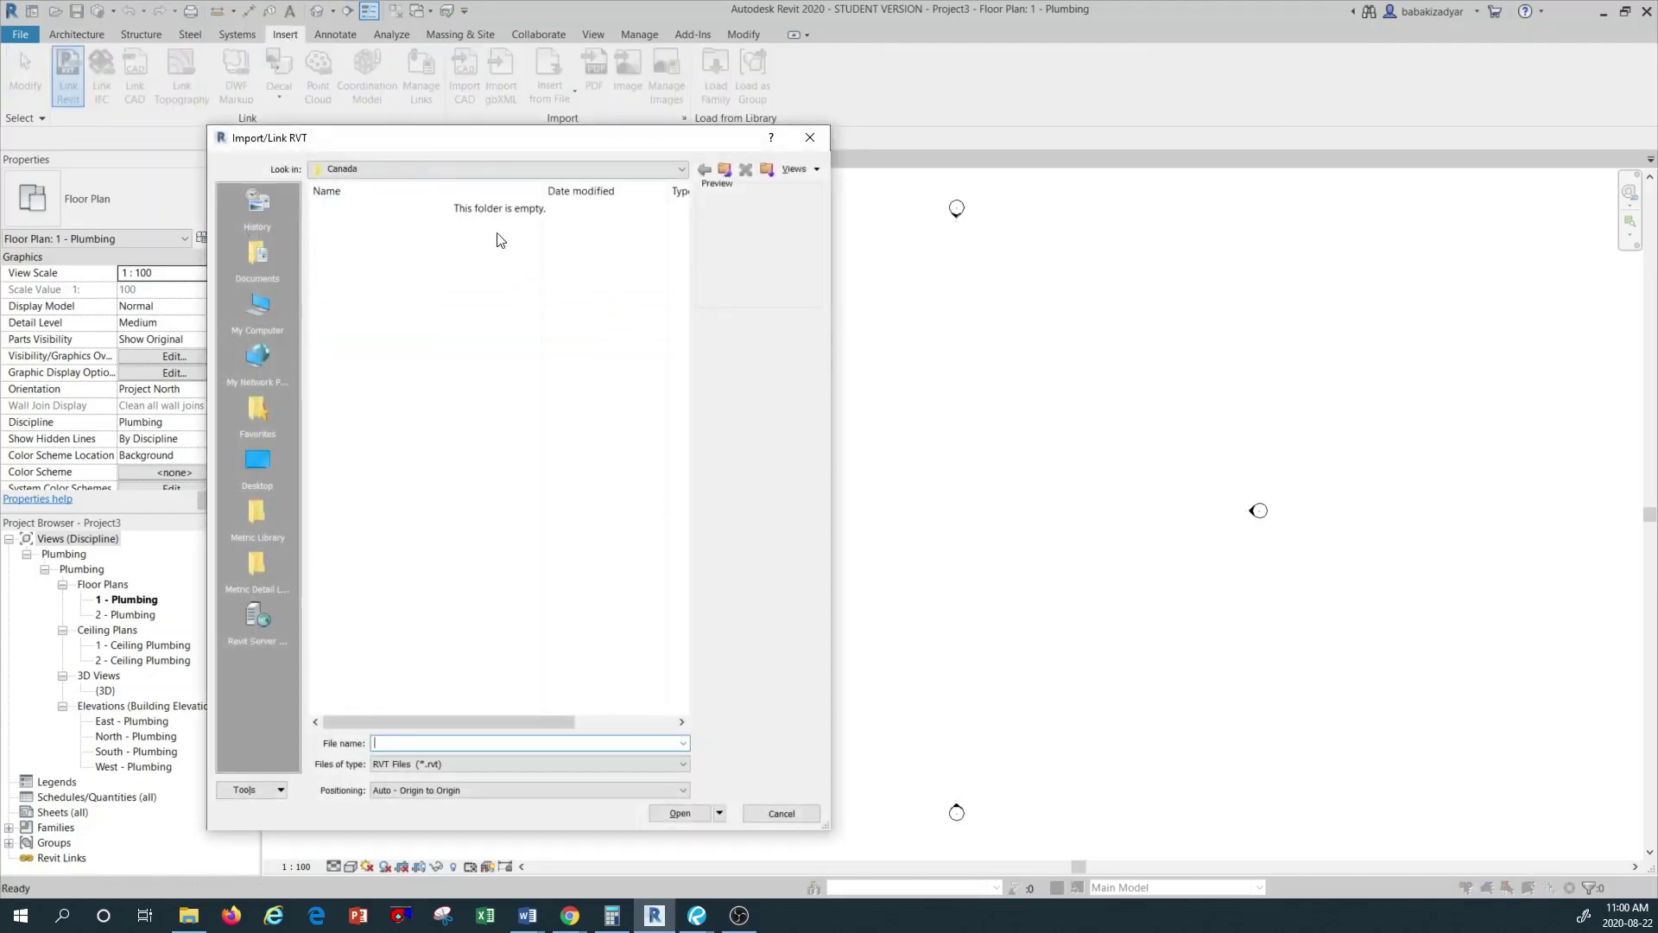
left_click(273, 308)
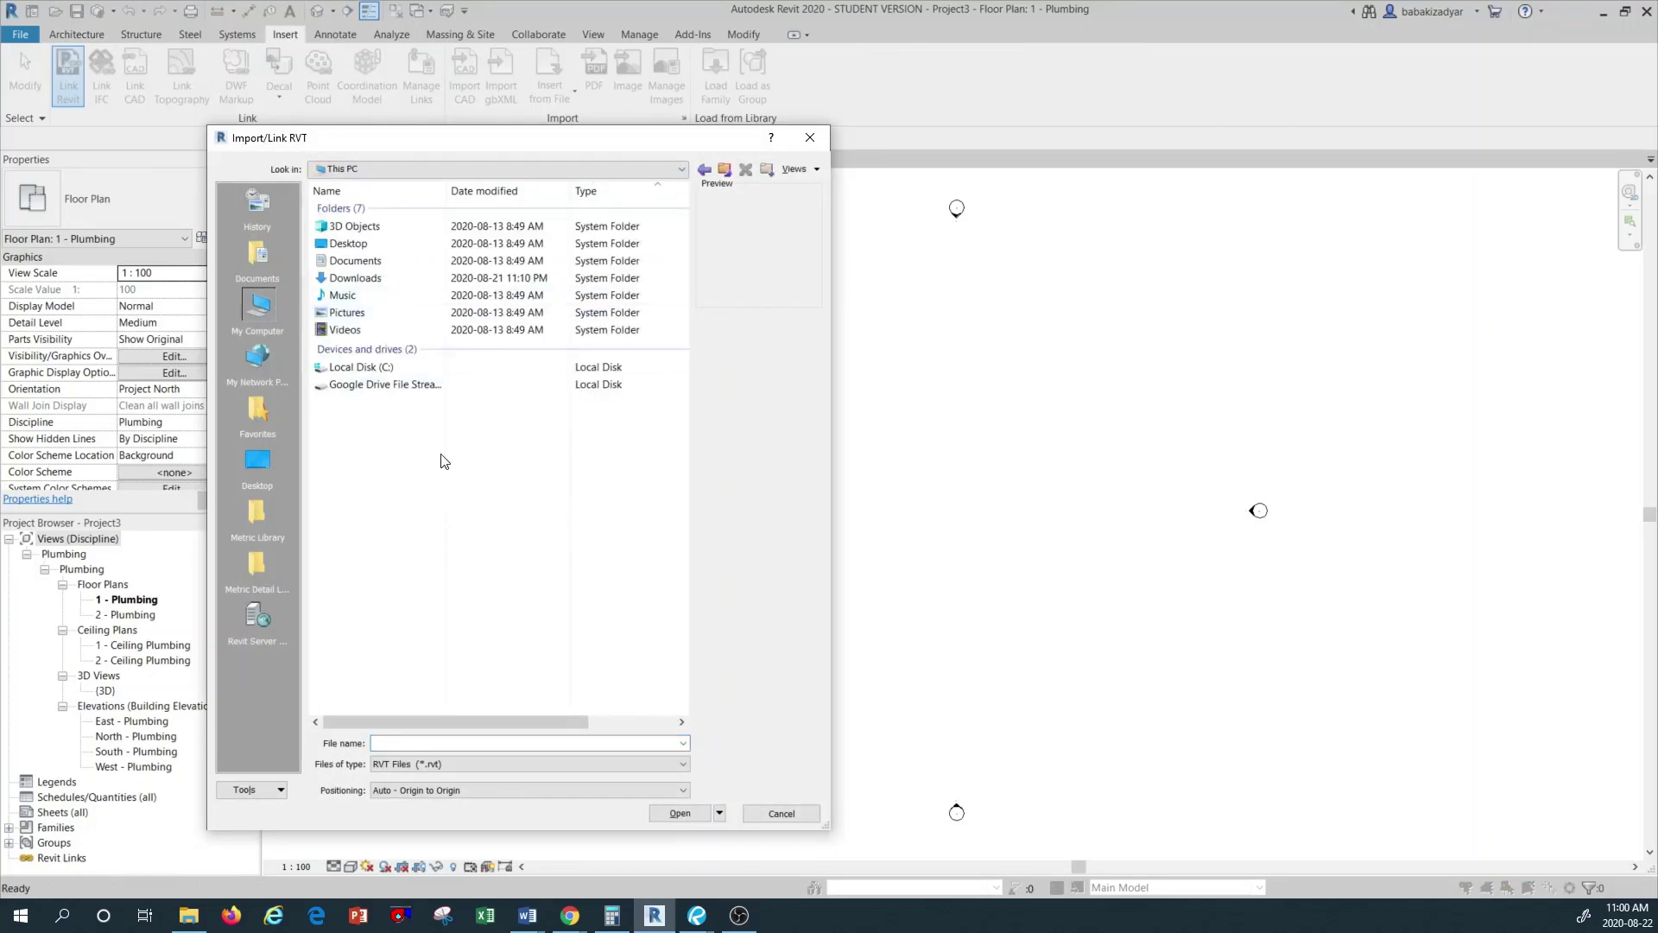
double_click(397, 369)
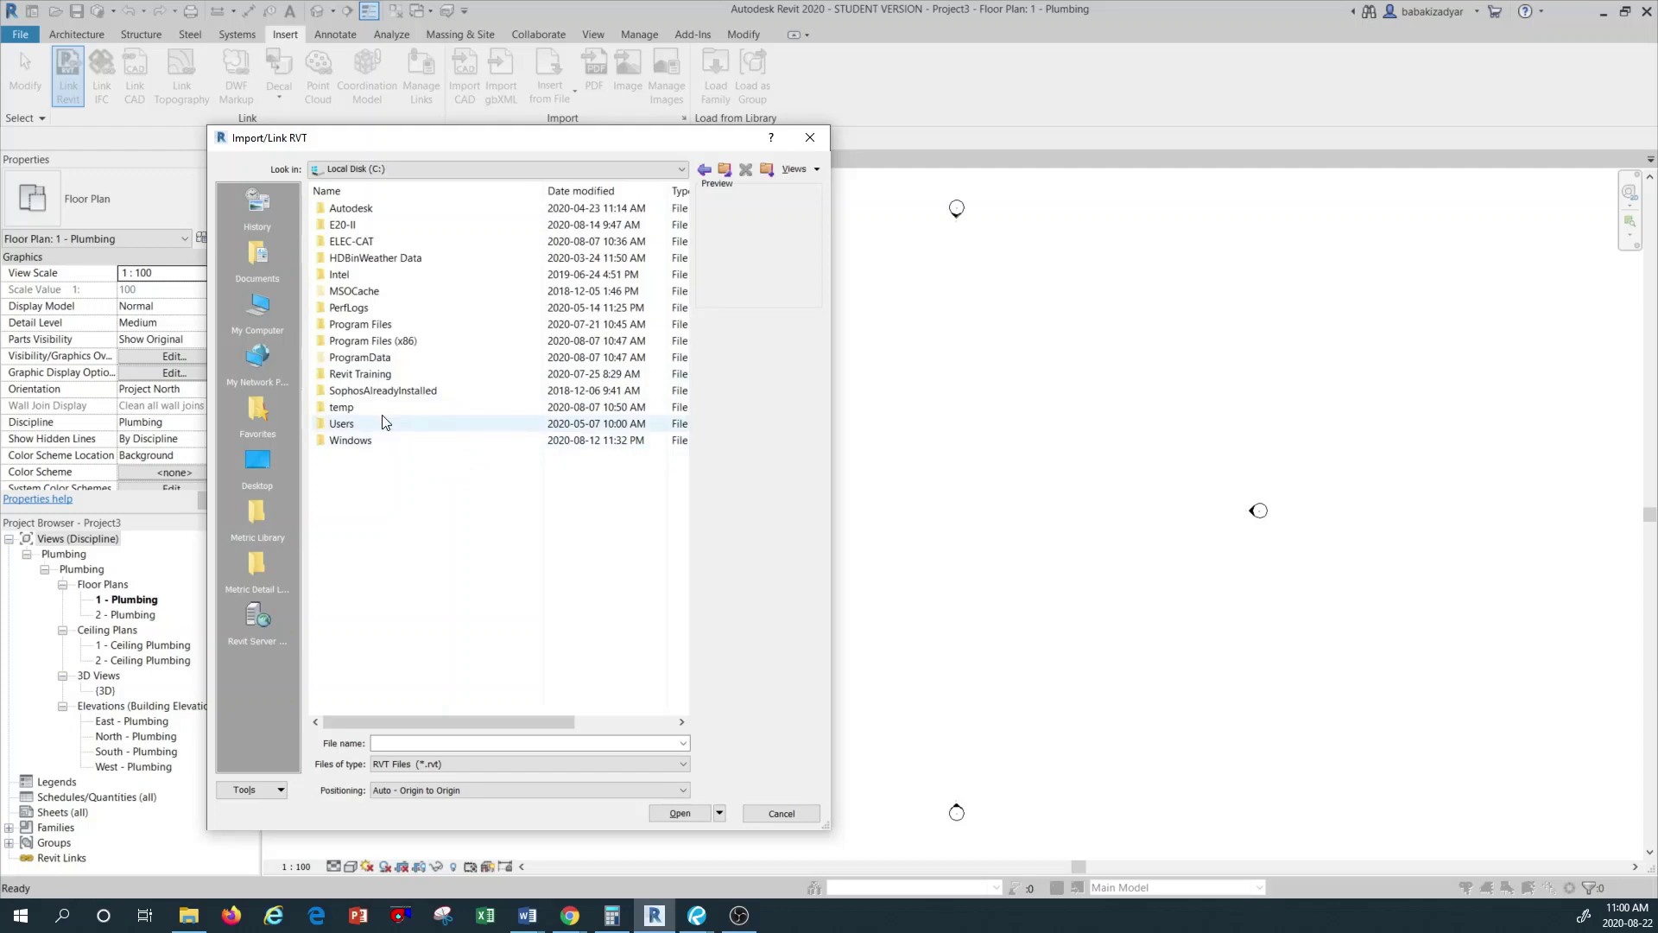
double_click(378, 375)
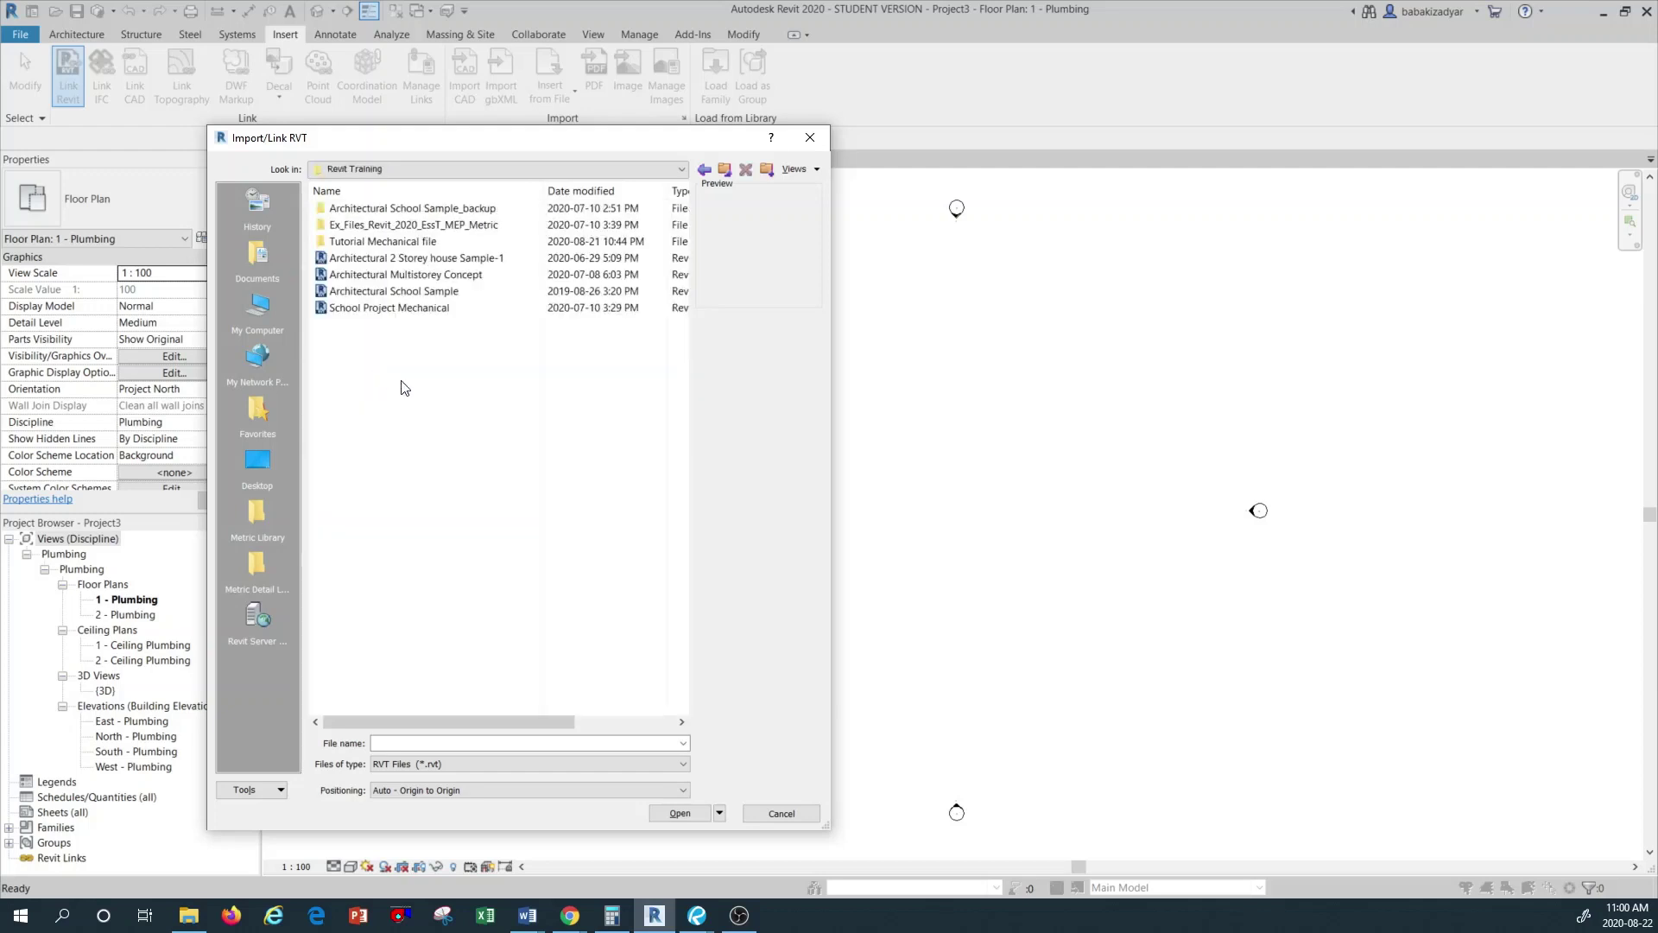
double_click(406, 242)
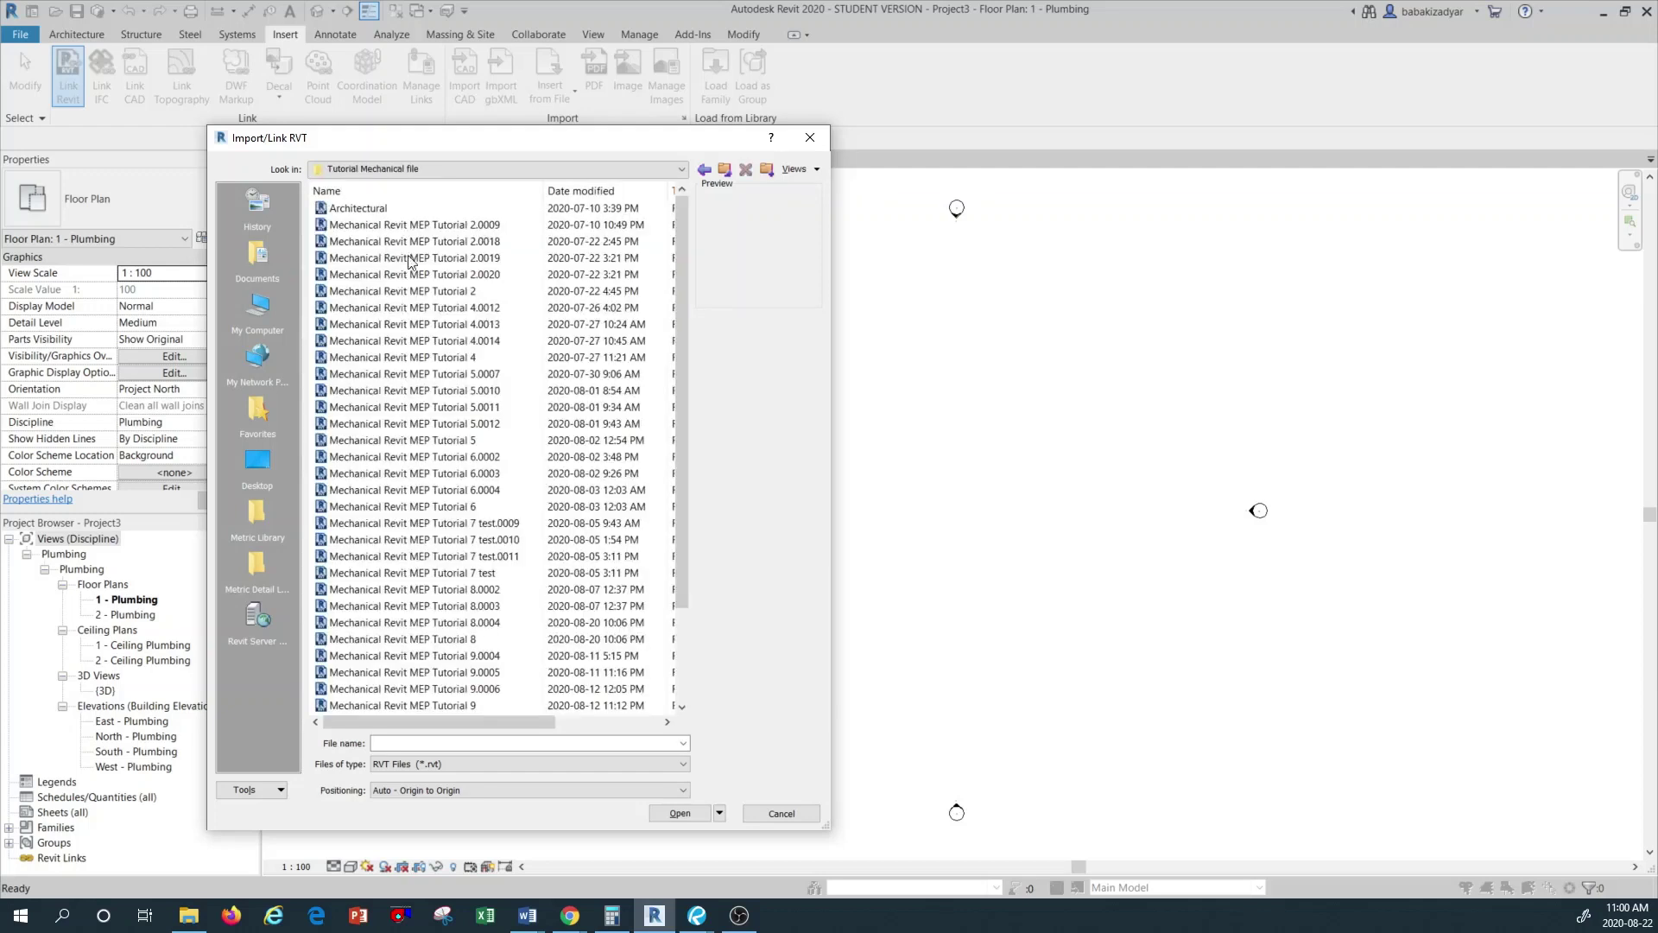
left_click(372, 213)
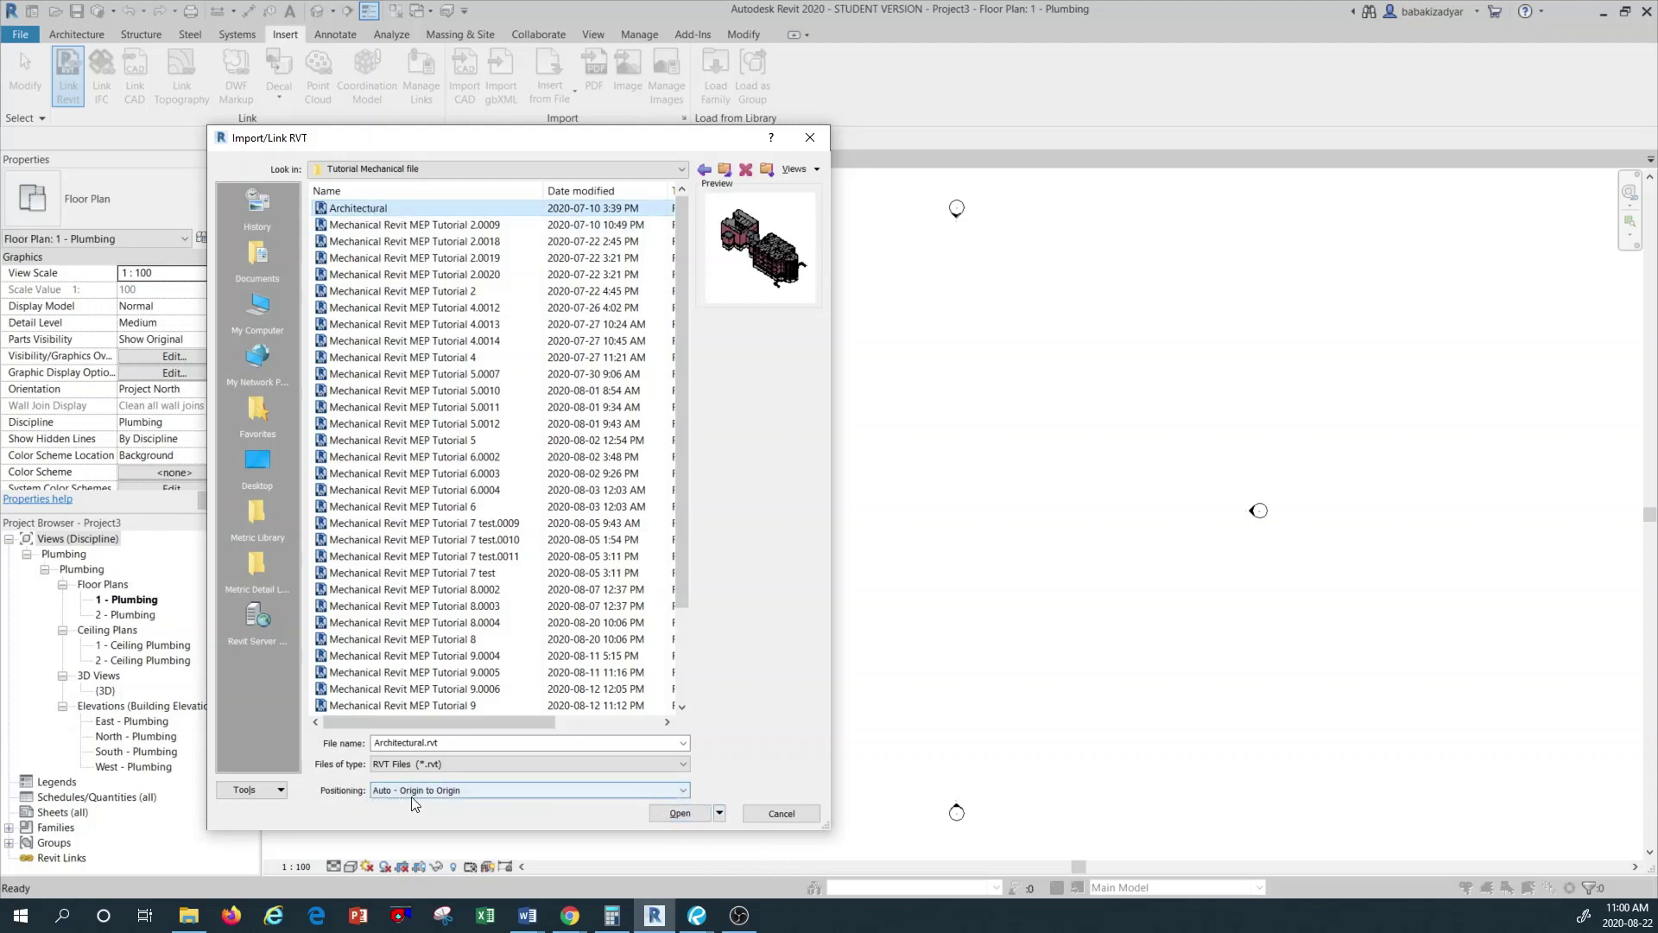
left_click(682, 812)
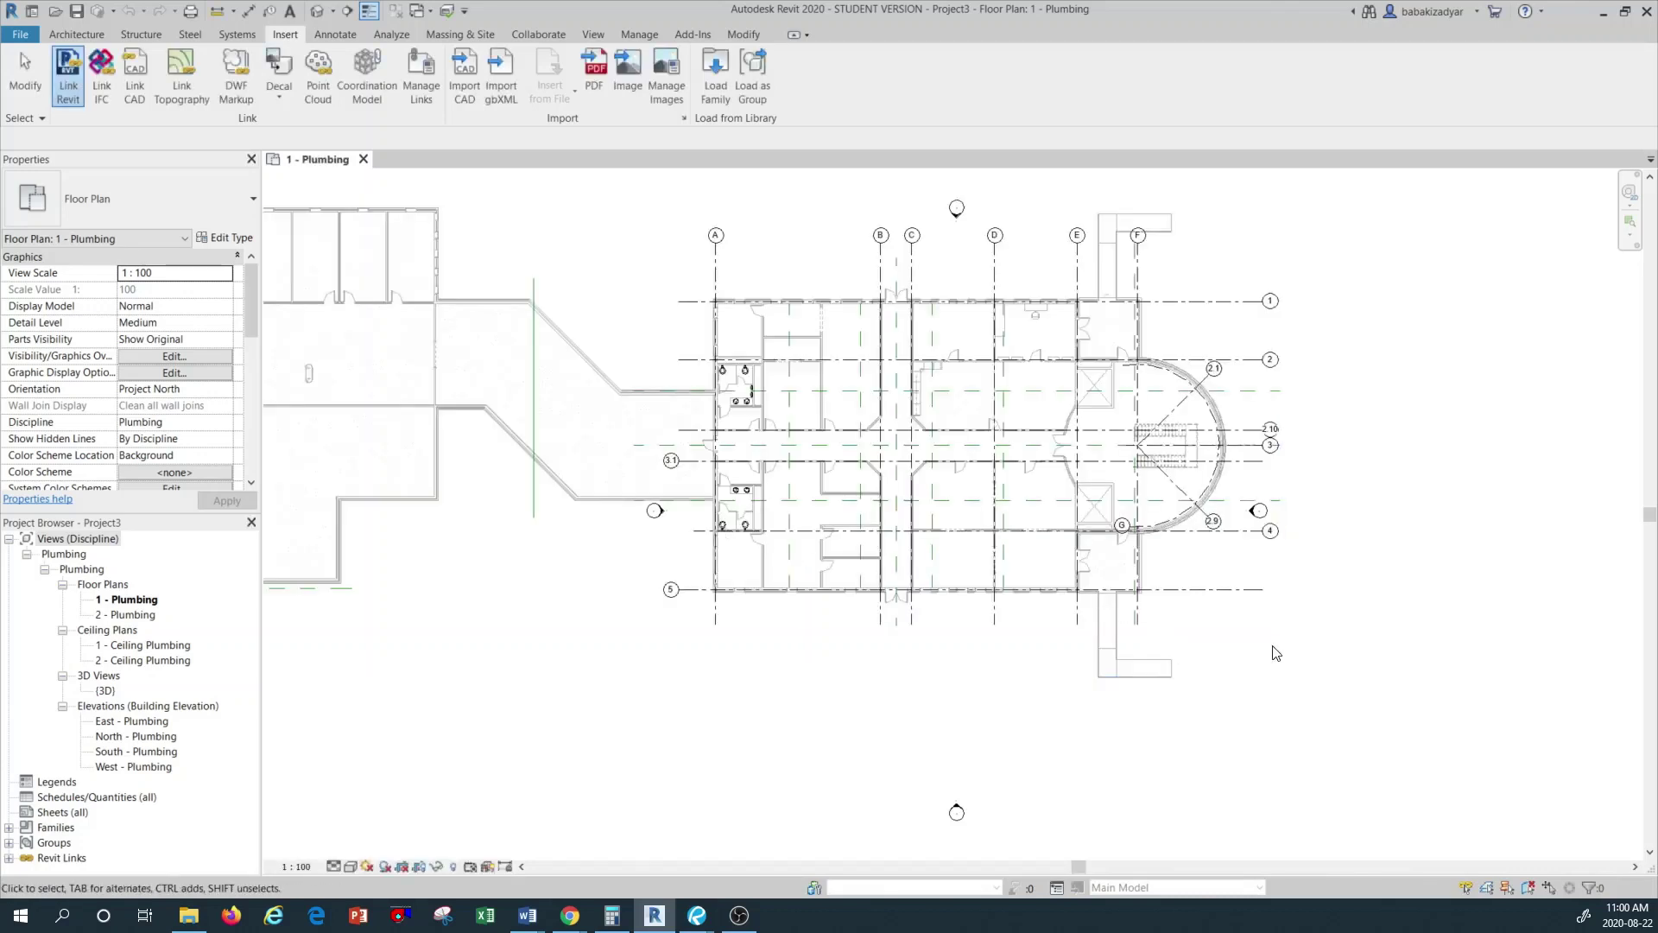
Pin the linked architectural model in place on the 1 - Plumbing floor plan
scroll(1263, 653, "down", 2)
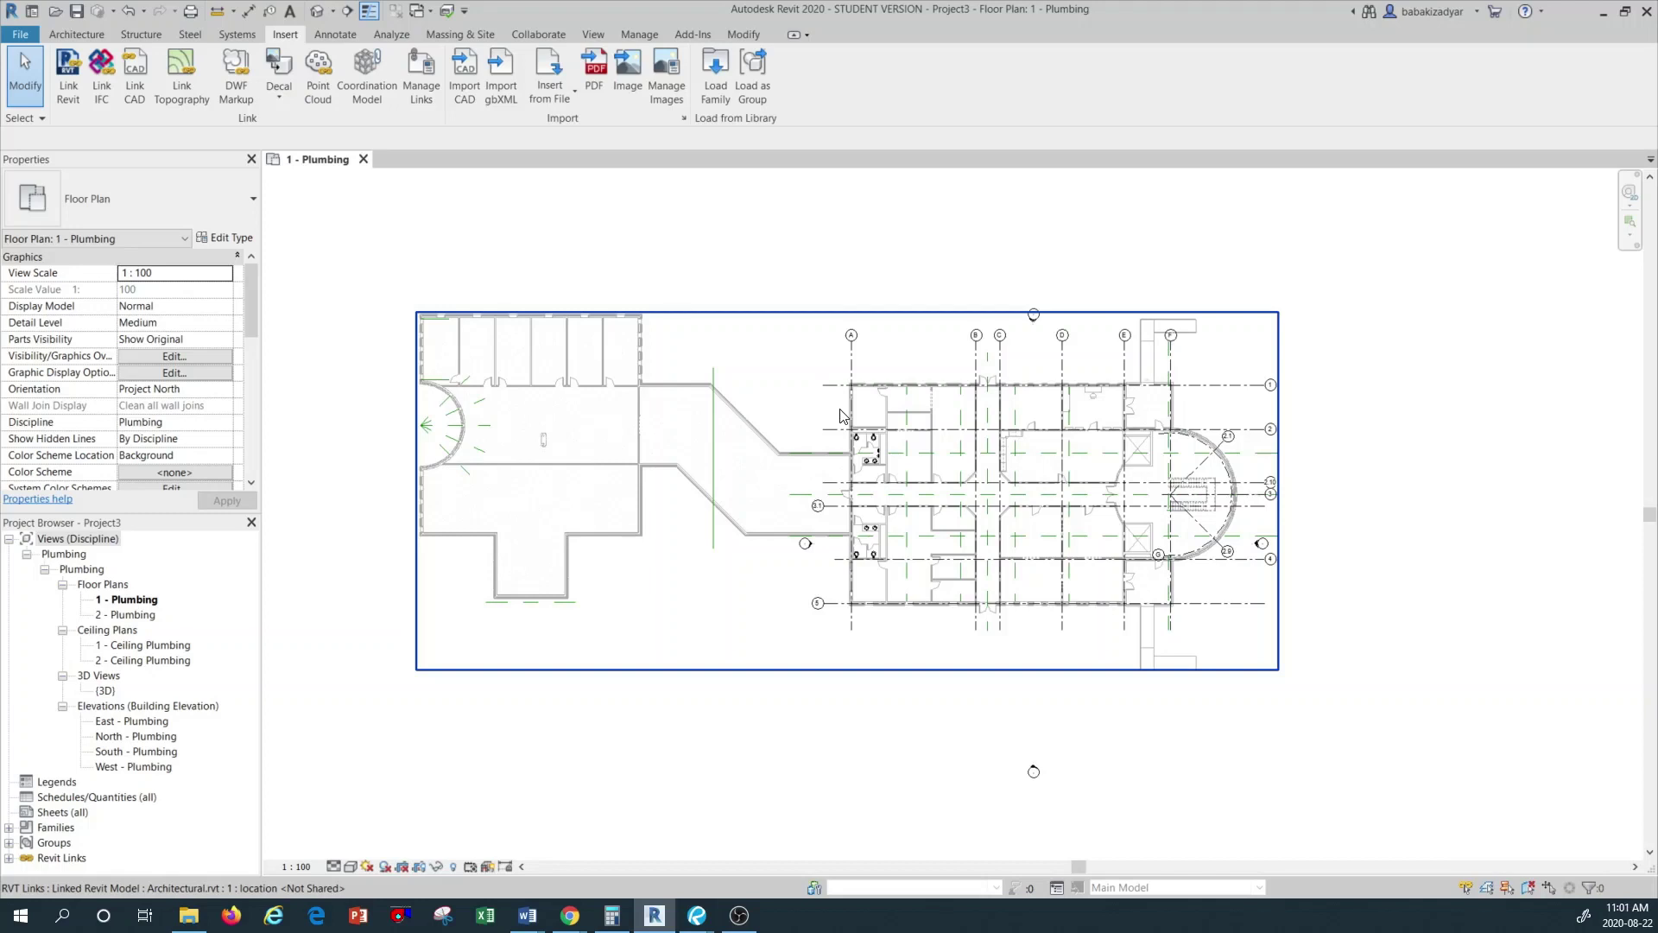
key("Escape")
left_click(851, 426)
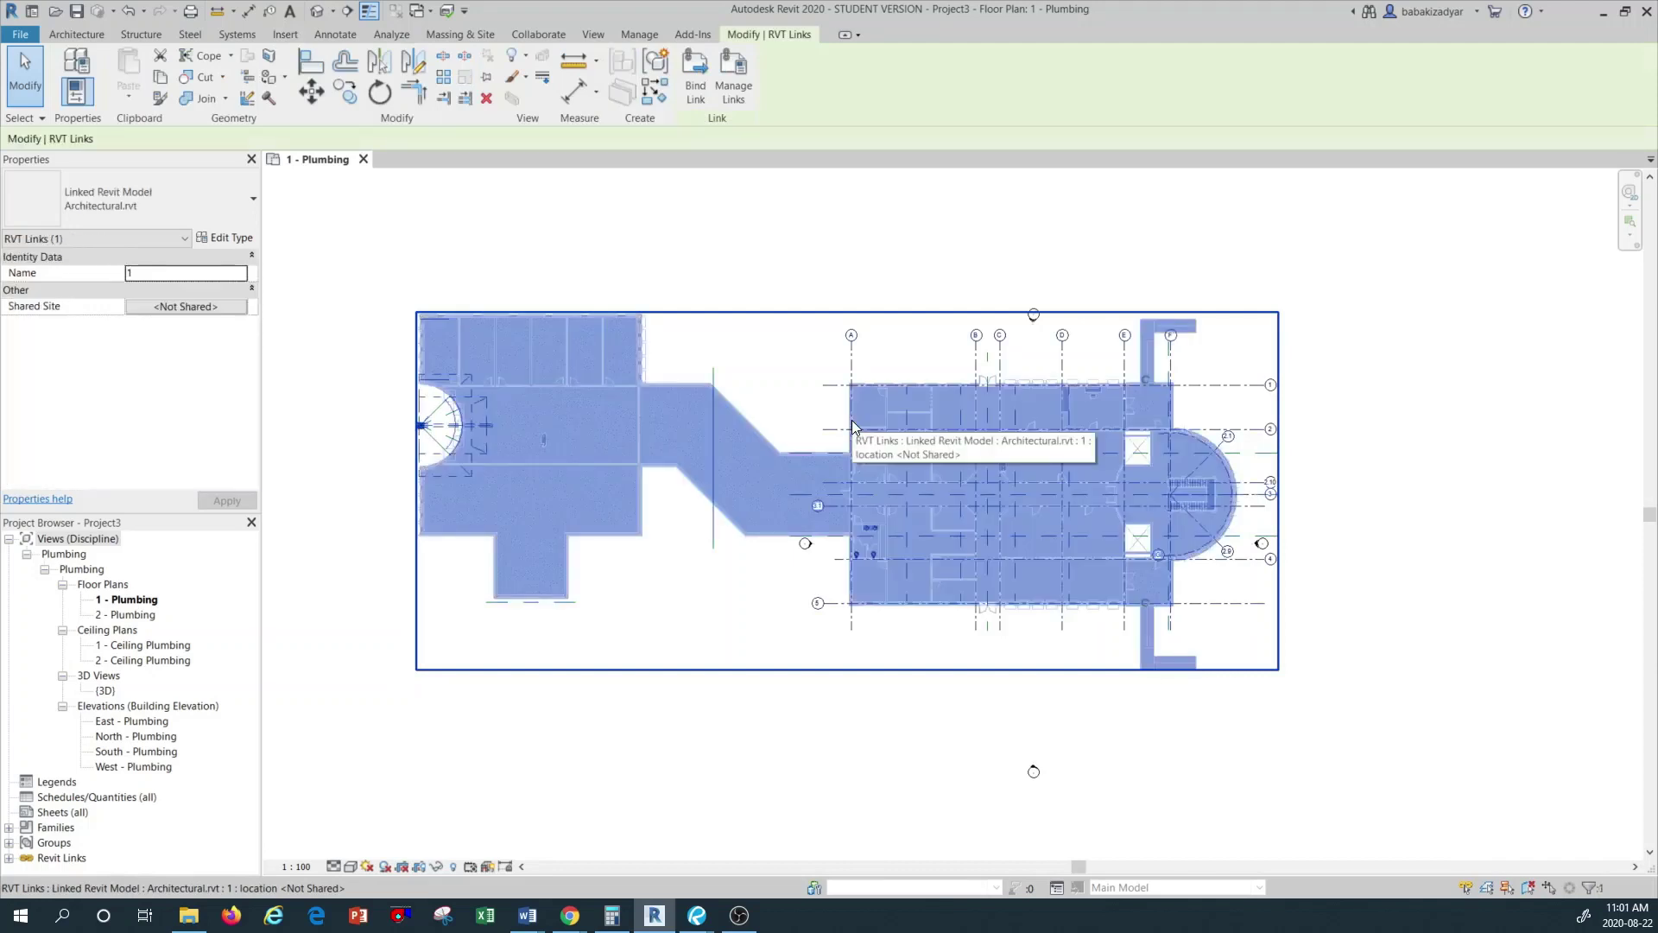
left_click(488, 80)
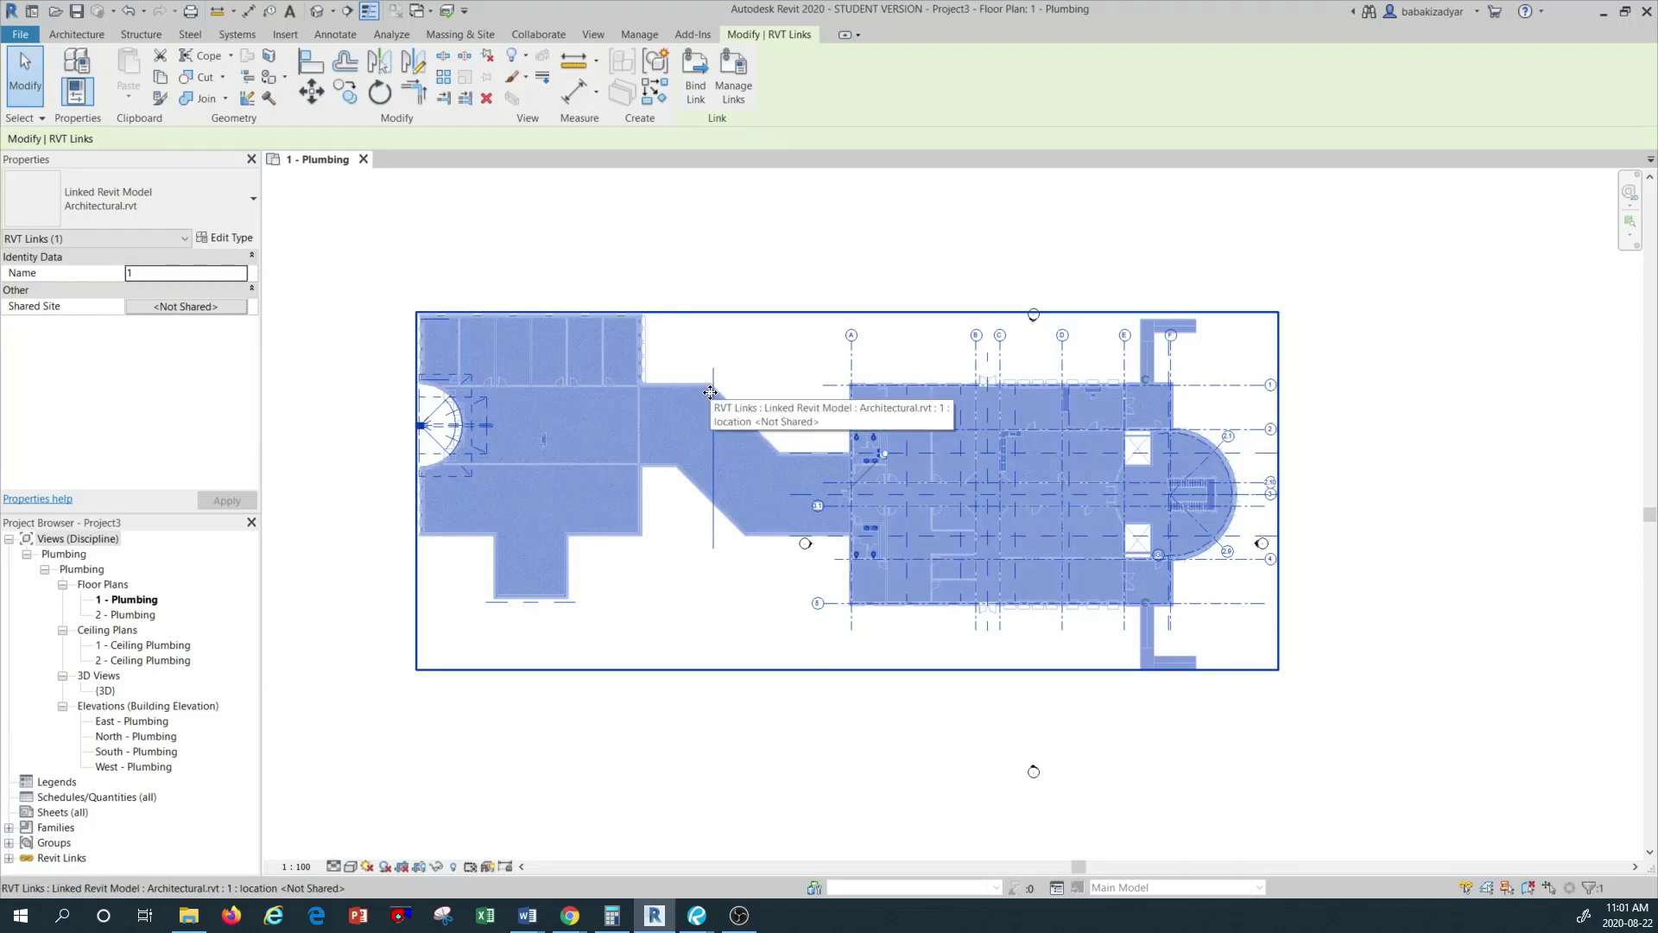
Enable Room Bounding in the type properties of the linked architectural model and apply it
left_click(231, 244)
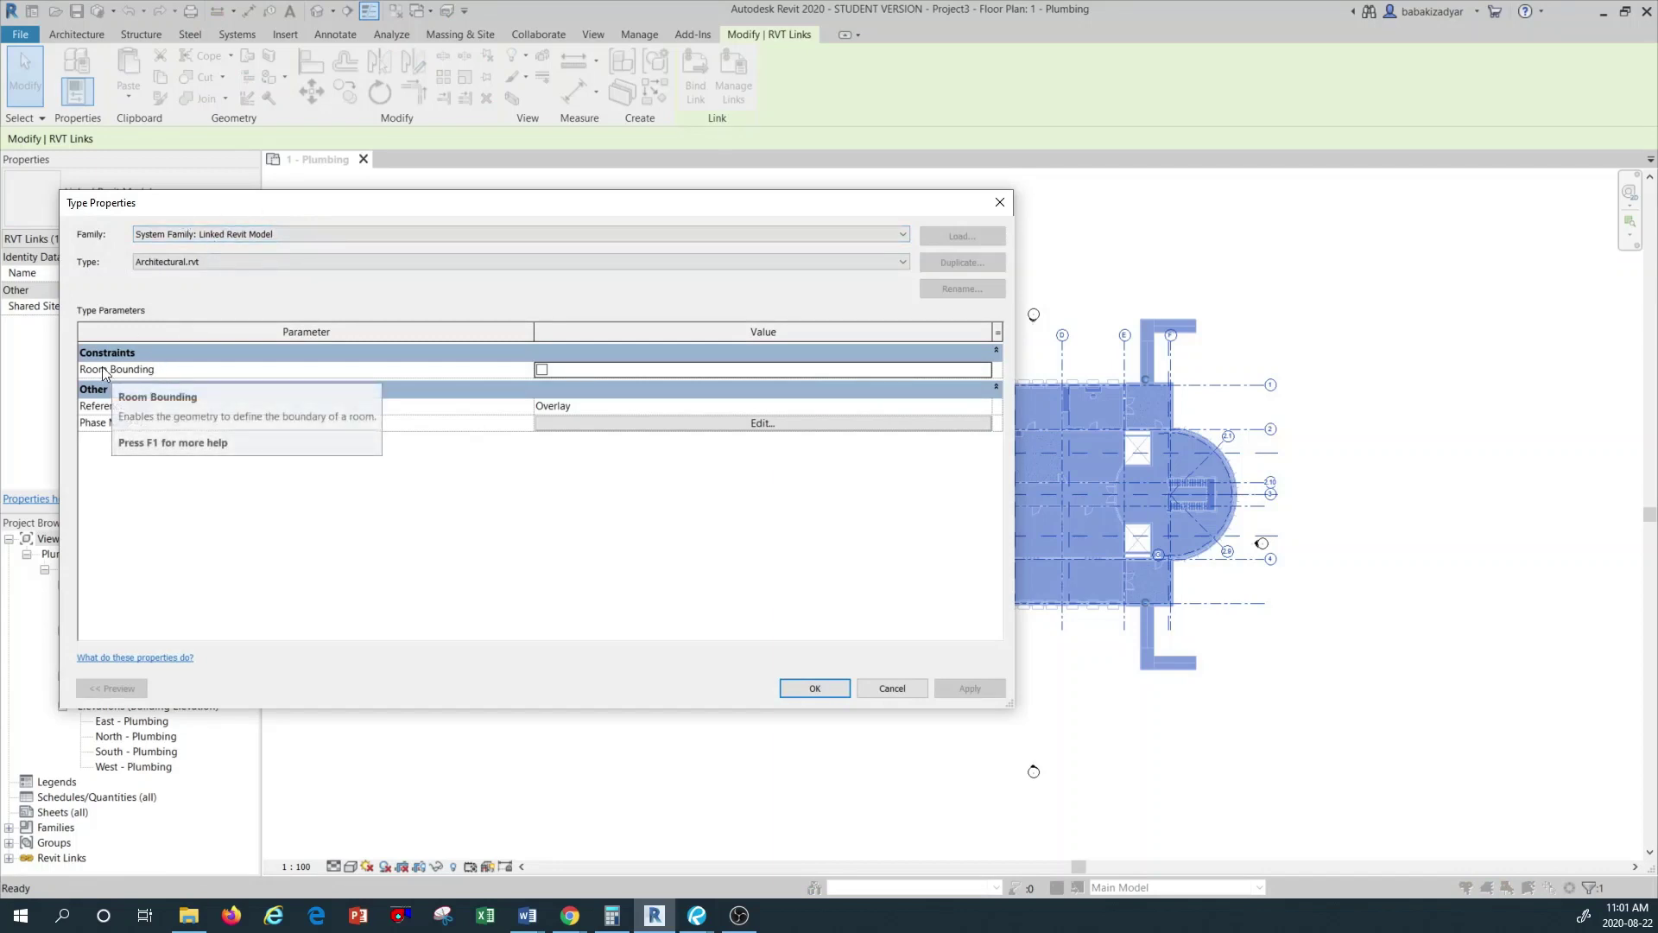
left_click(543, 371)
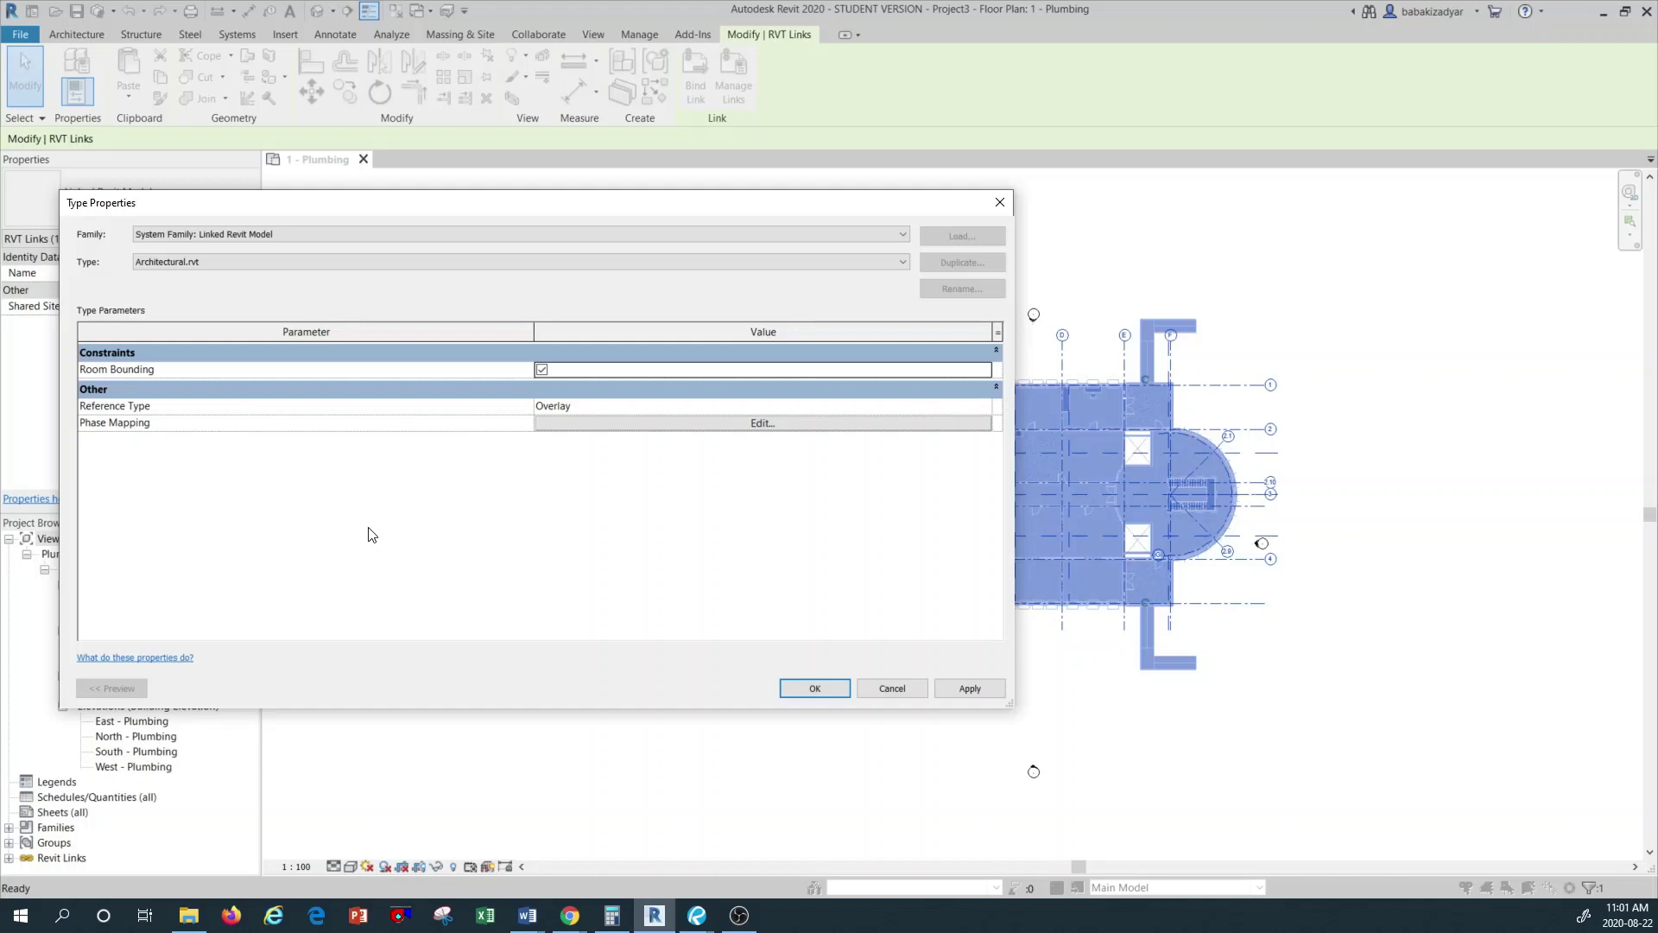
left_click(974, 691)
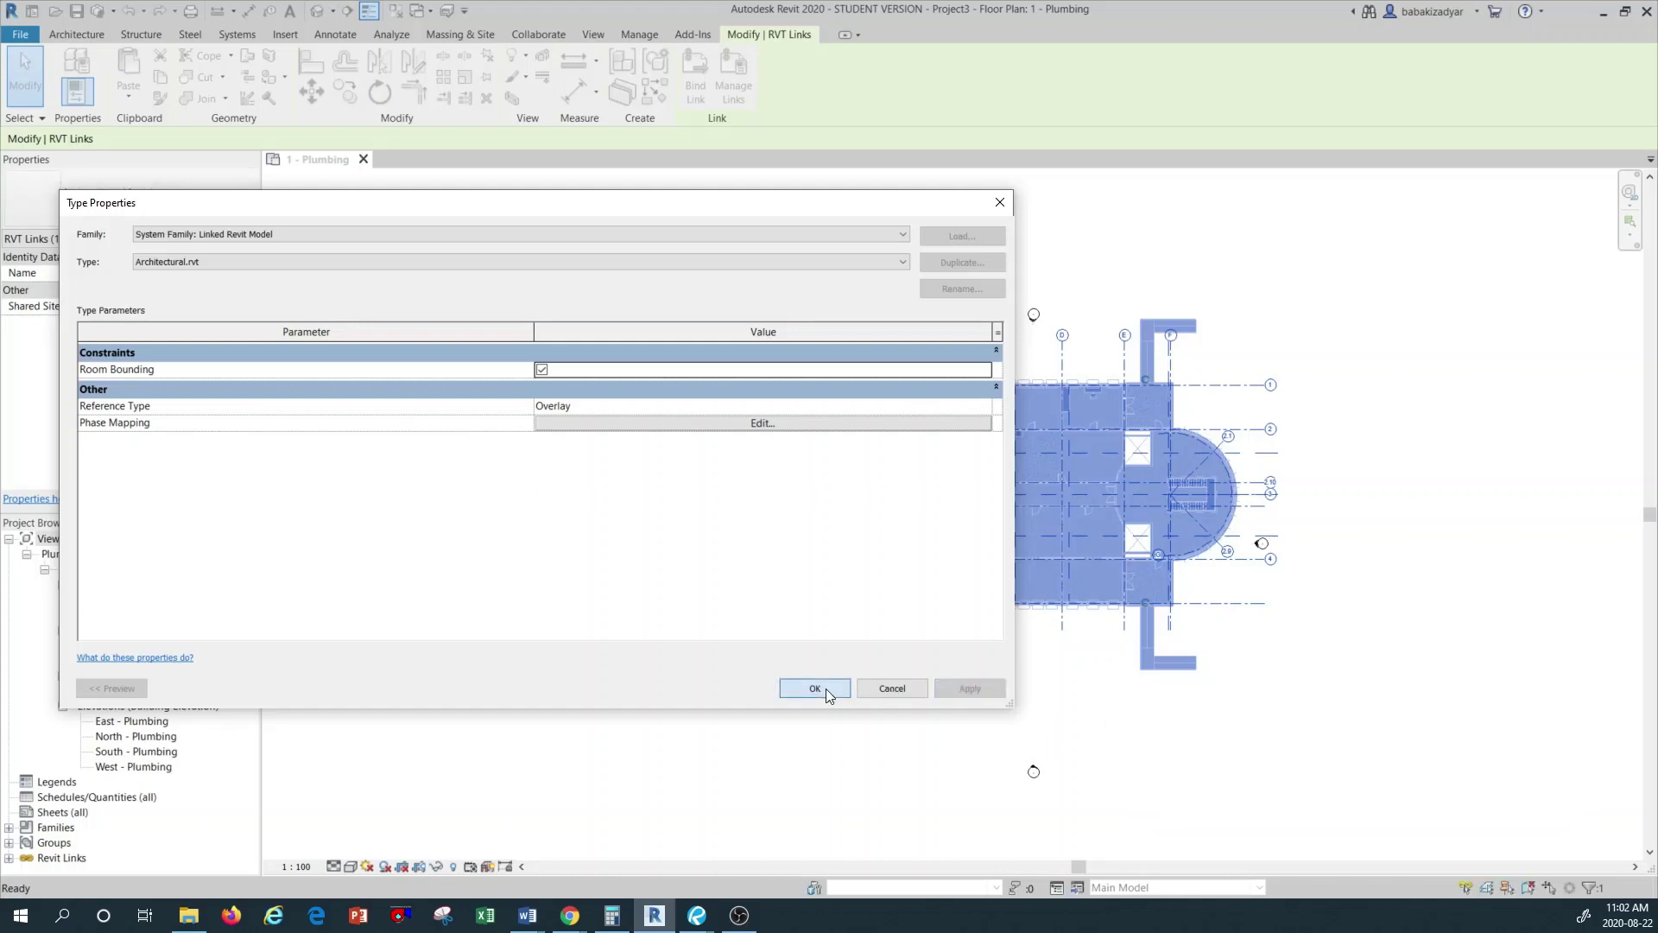
left_click(826, 688)
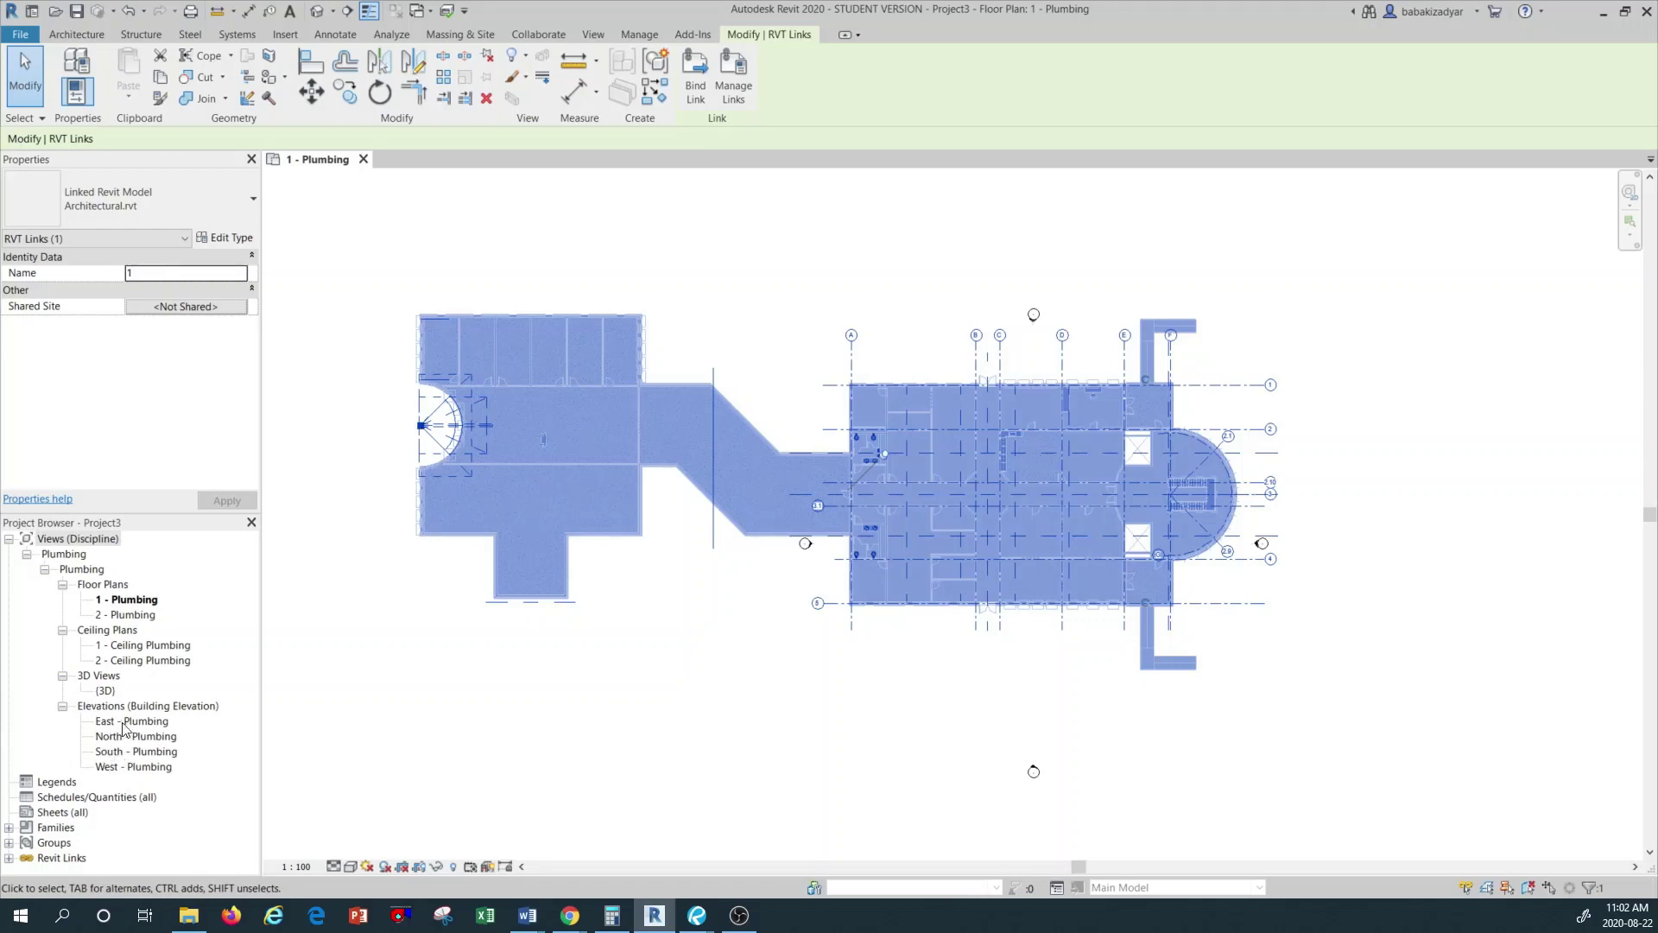
Open the East - Plumbing elevation and examine the linked model's levels against the project's own levels
double_click(134, 722)
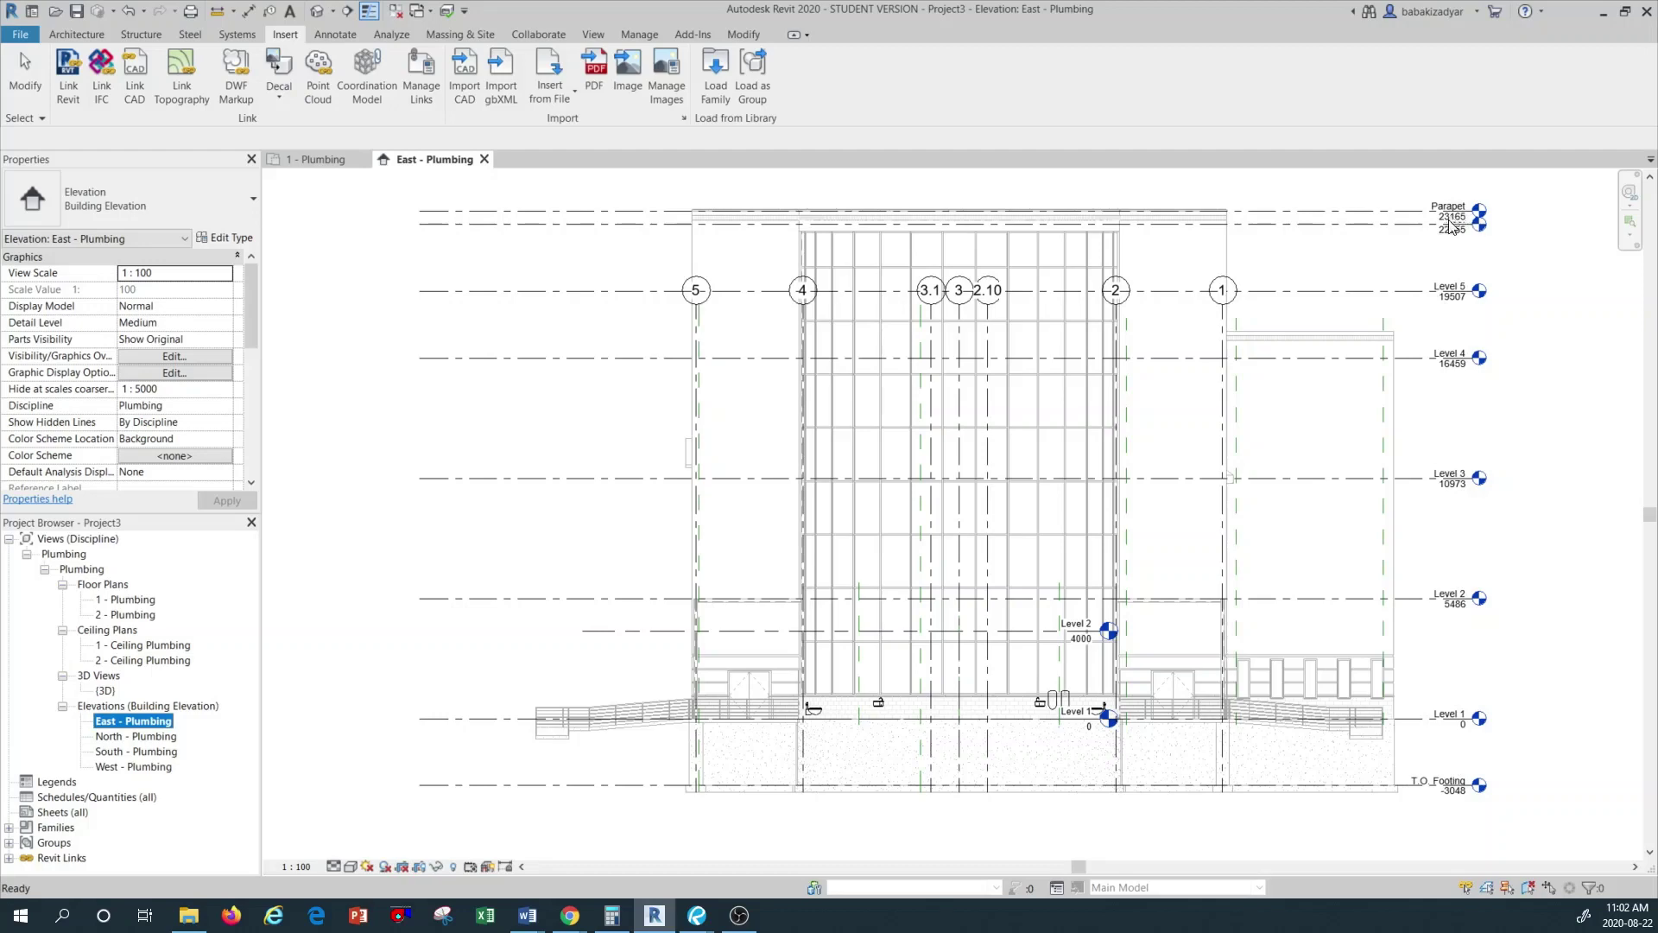
scroll(1364, 629, "up", 2)
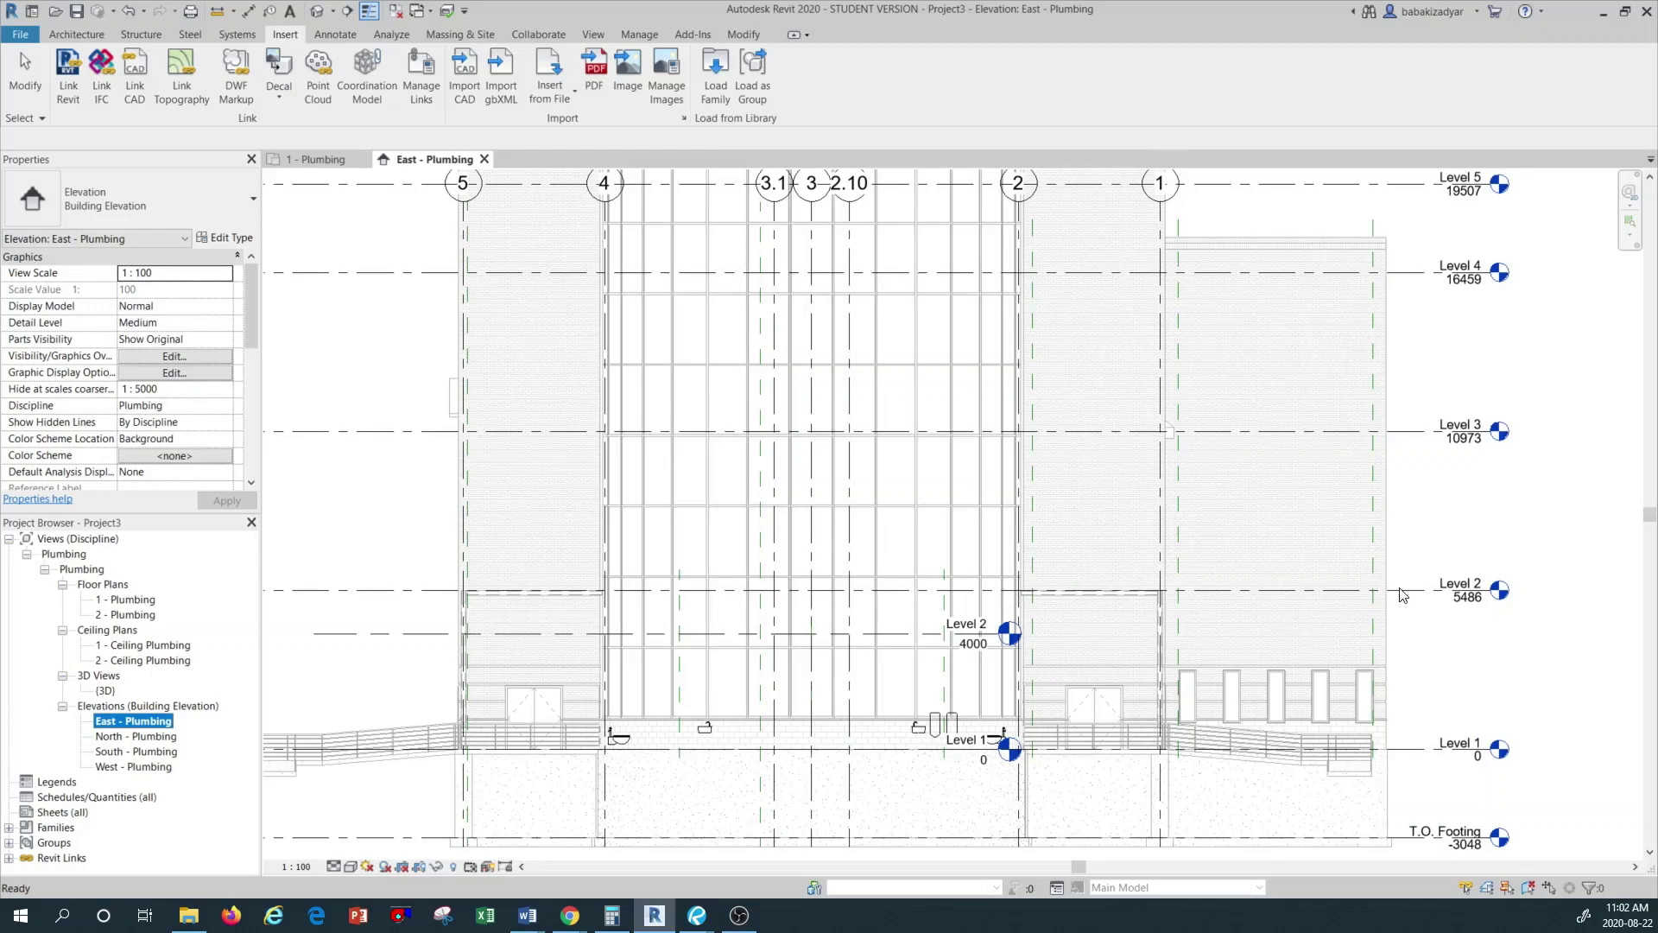
scroll(1406, 553, "down", 1)
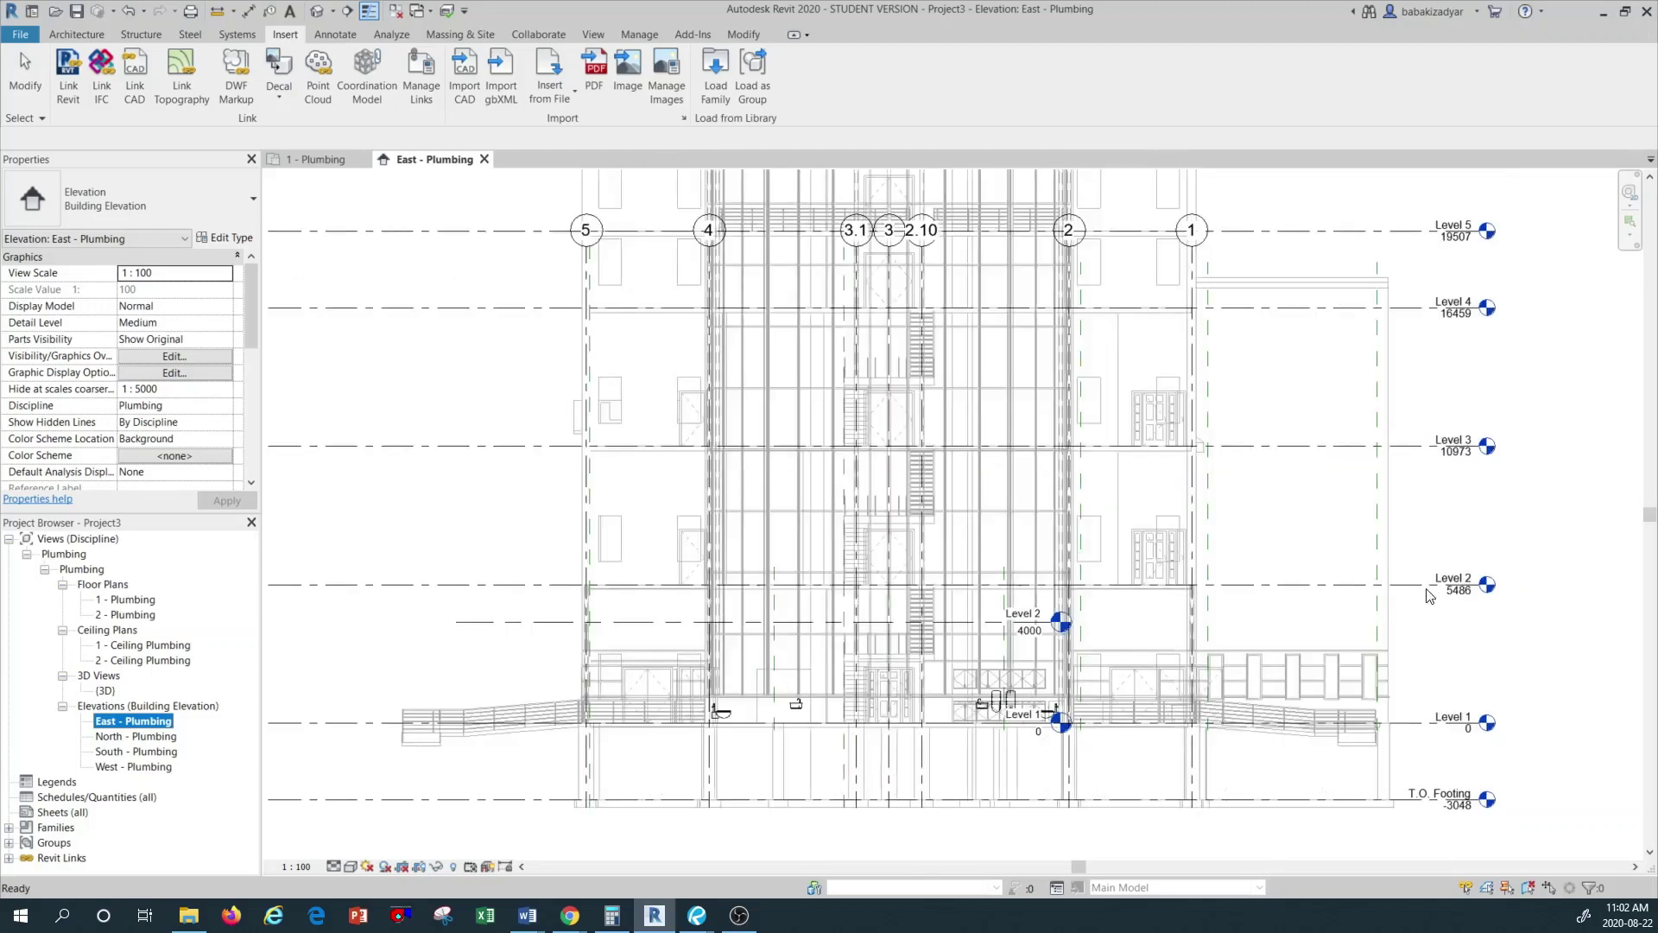
left_click(1419, 587)
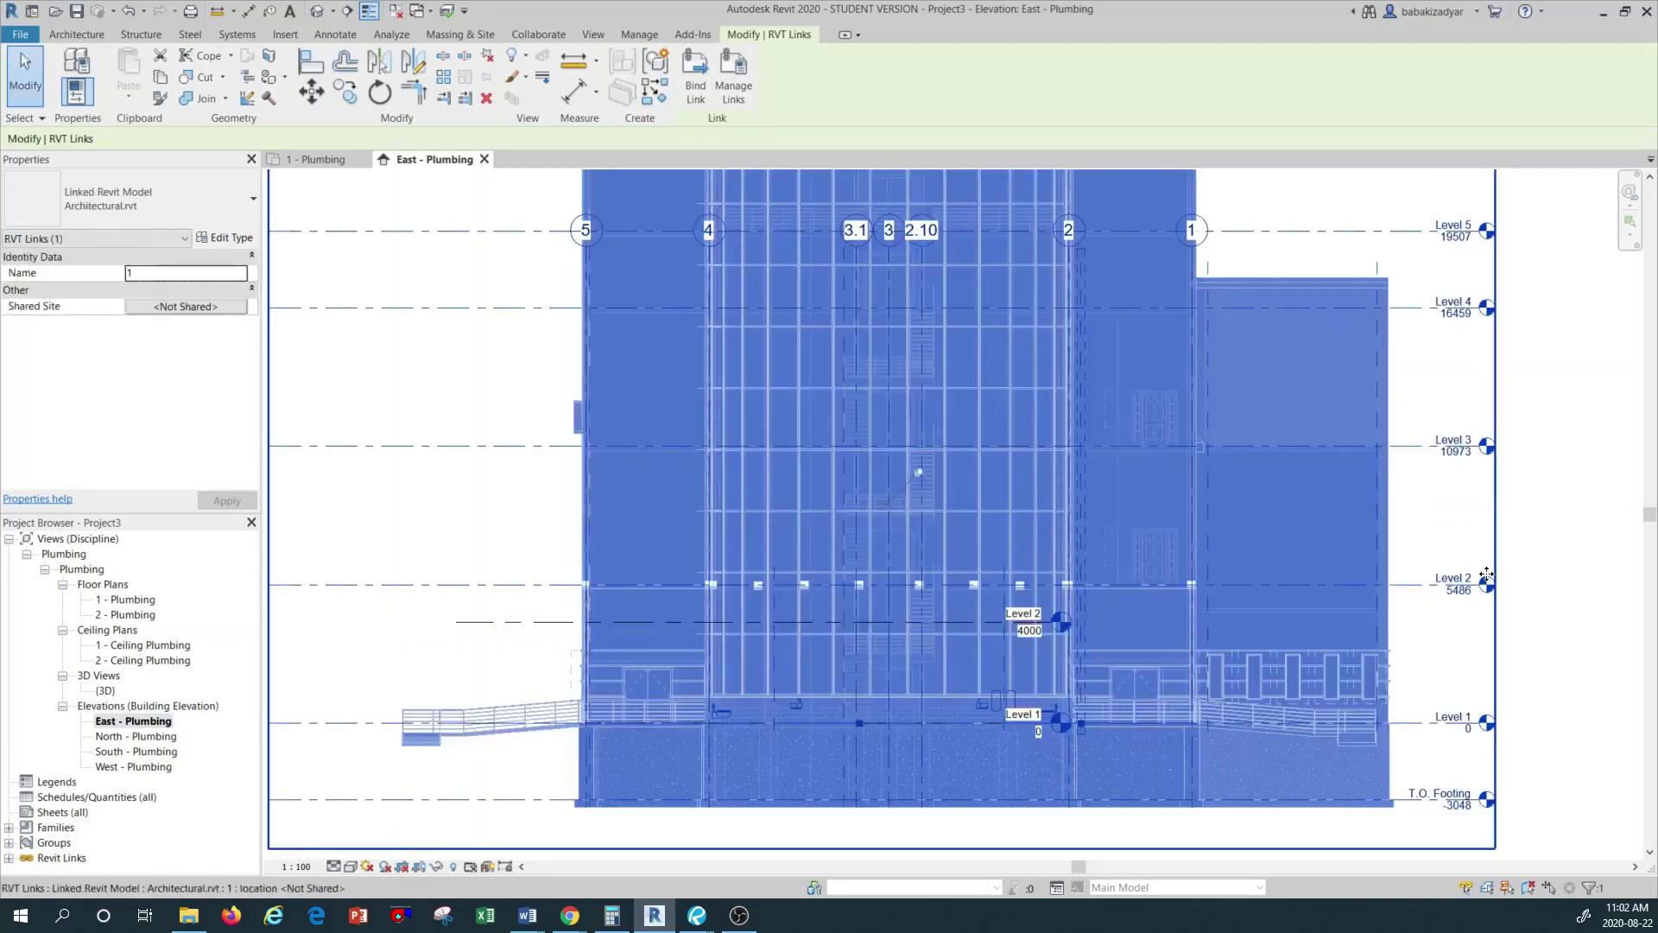
left_click(1527, 536)
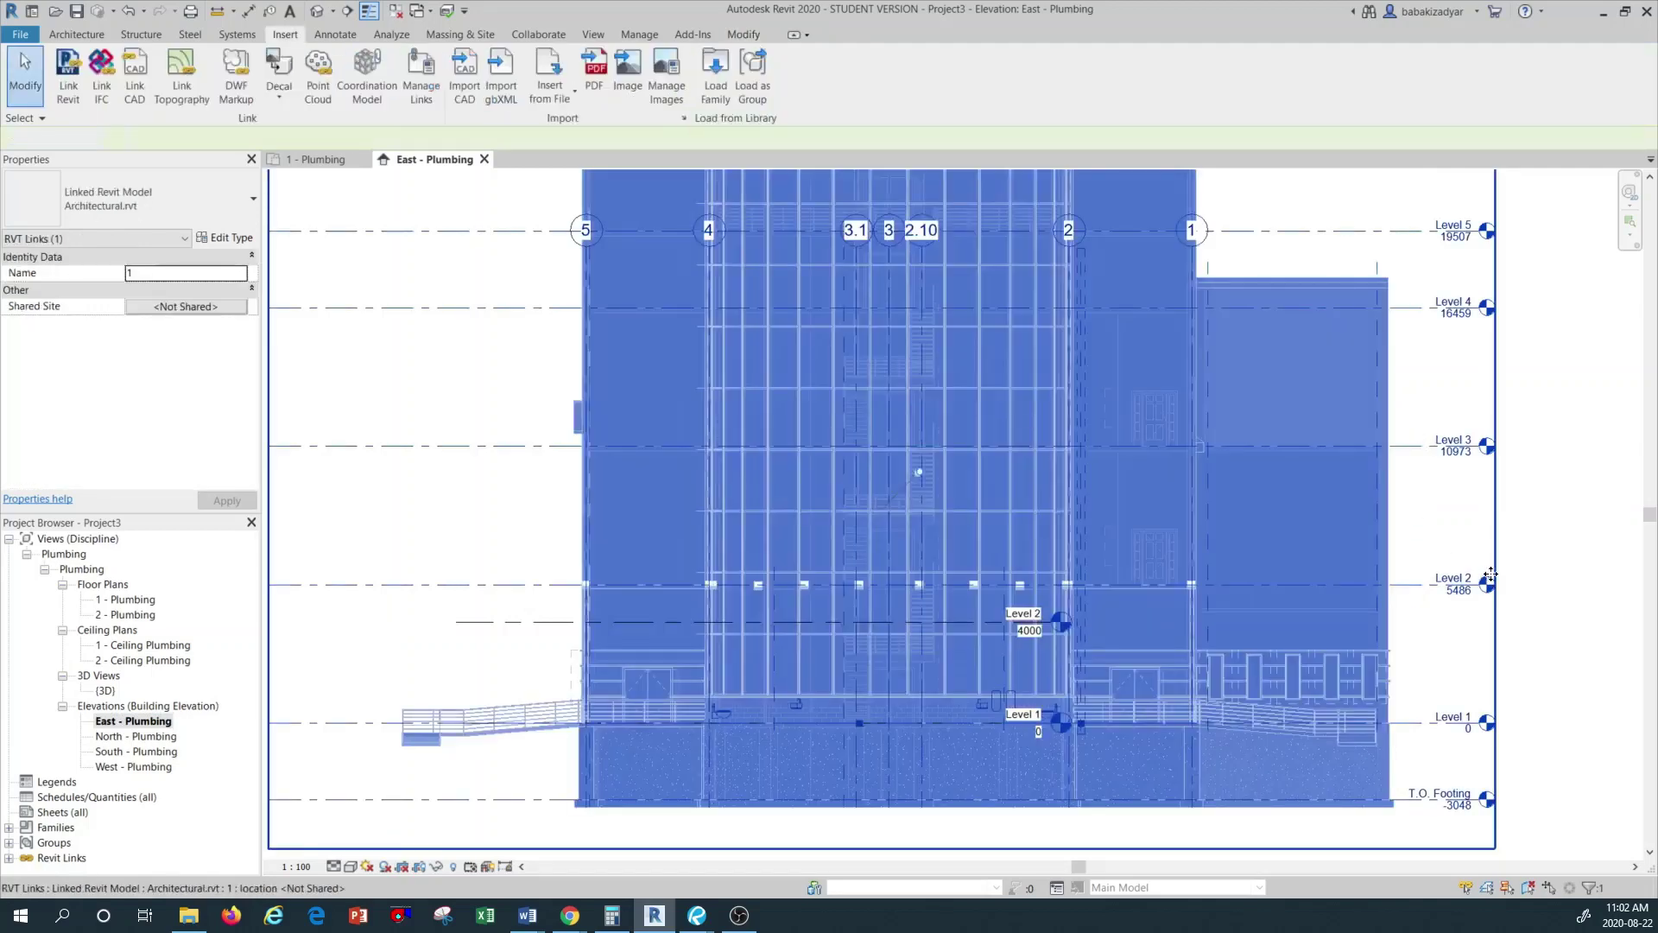
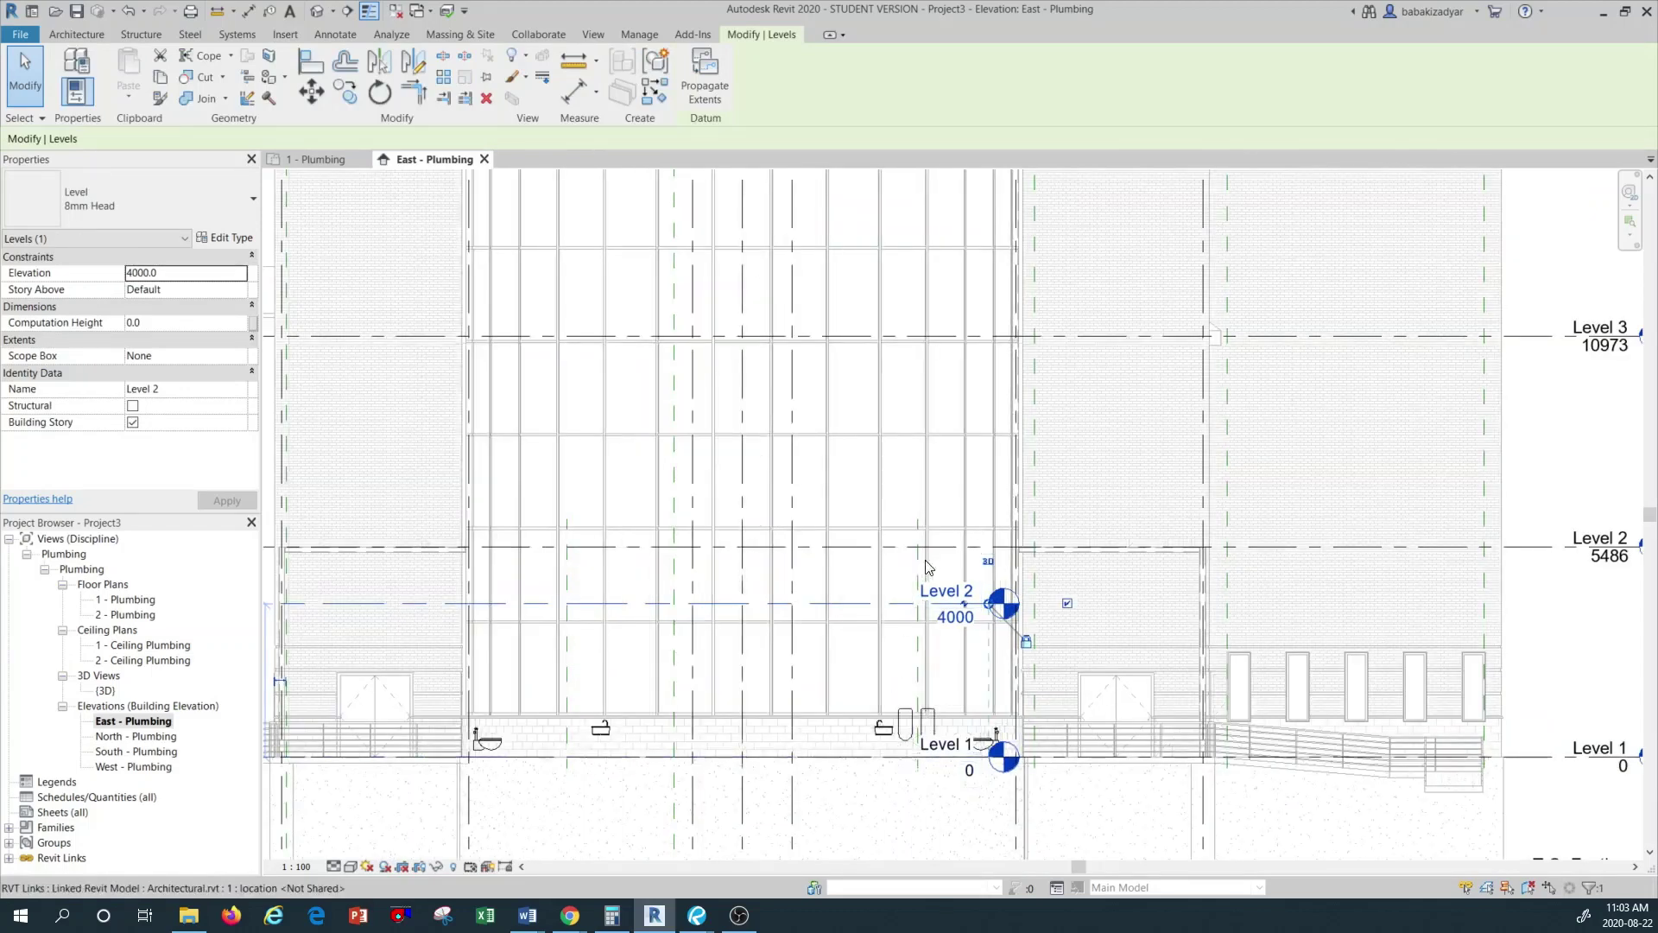
Extend the project's Level 1 and Level 2 lines beyond the level heads of the linked model
scroll(900, 598, "down", 1)
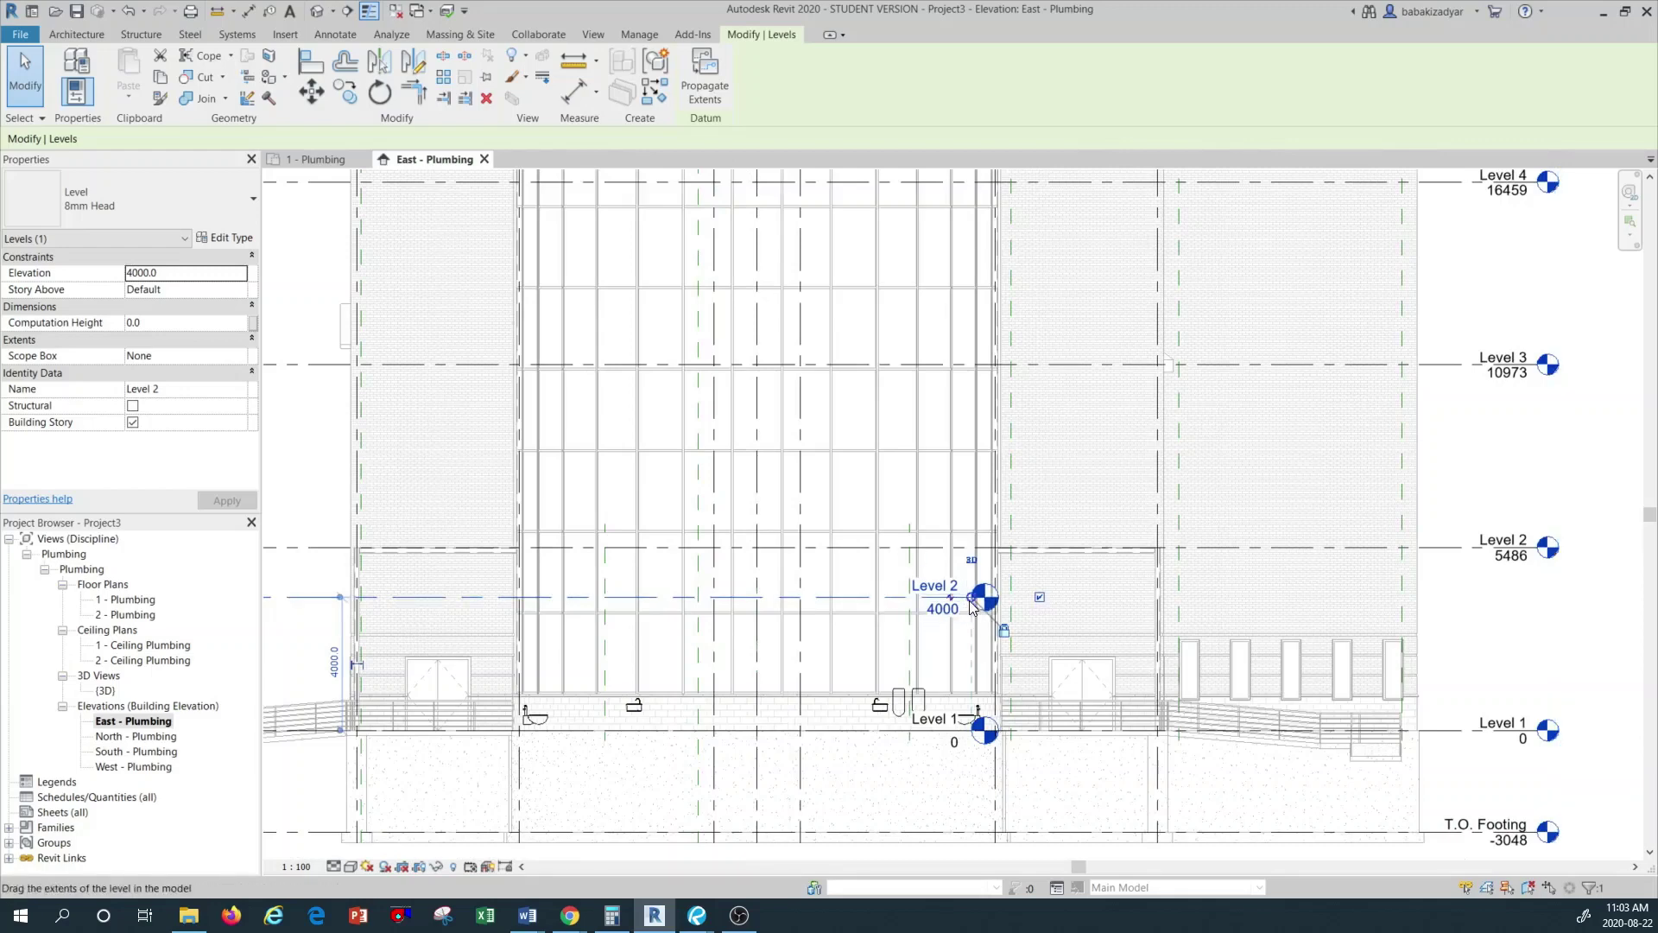
scroll(980, 598, "up", 3)
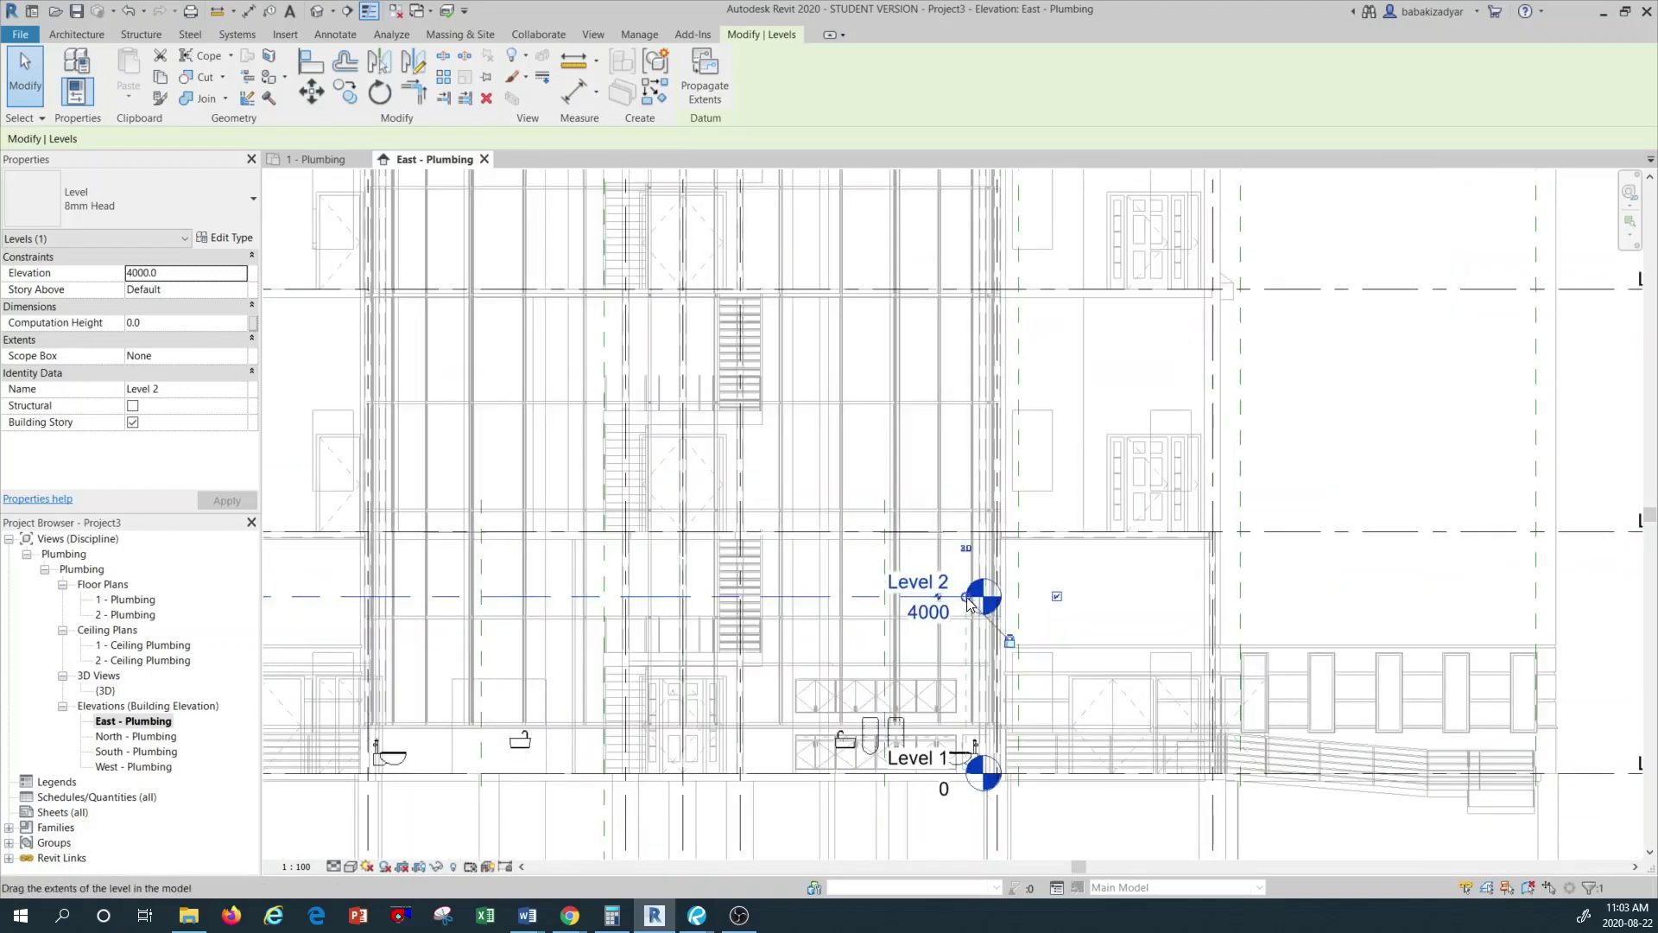
scroll(969, 603, "down", 3)
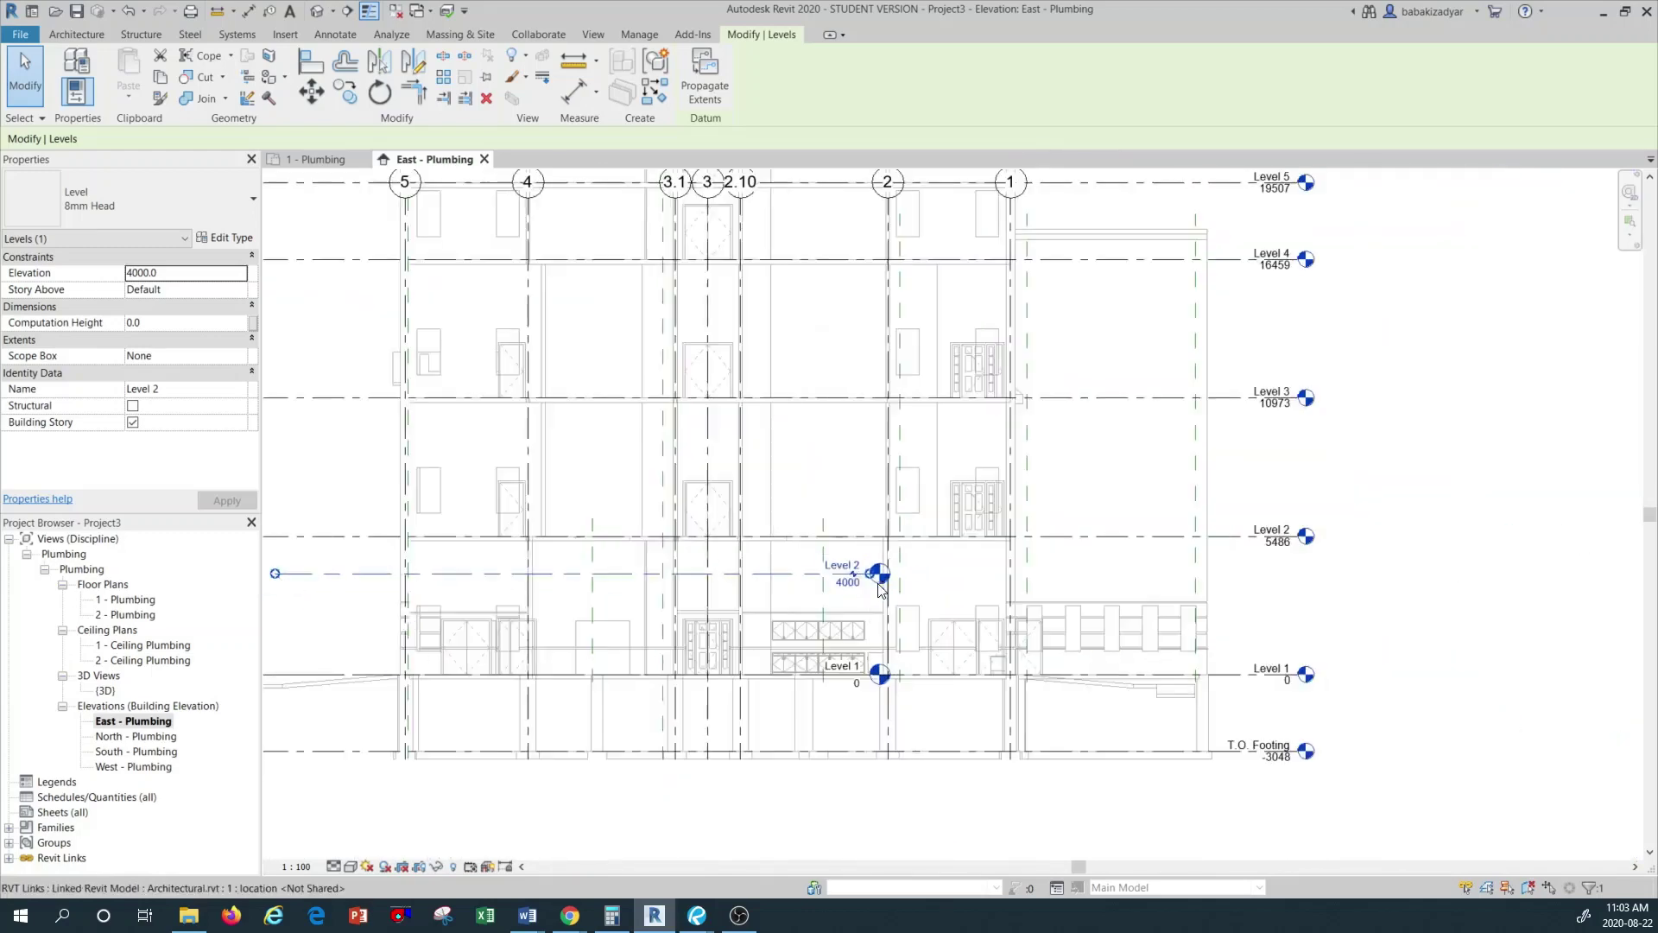
left_click_drag(868, 577, 1427, 613)
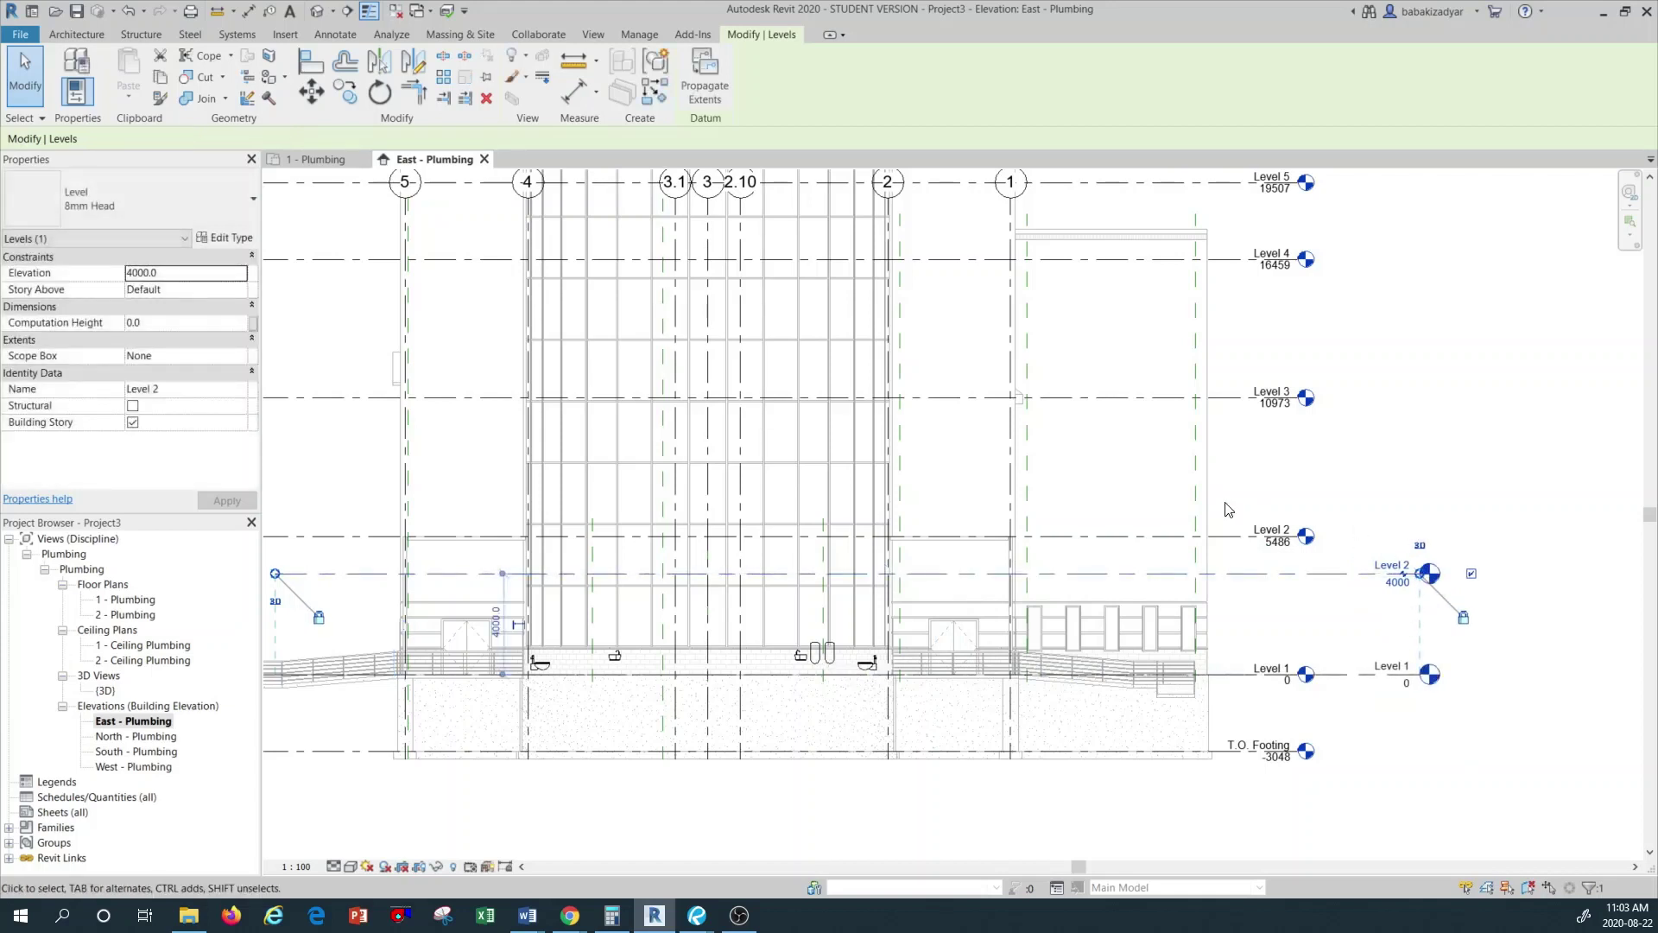
scroll(1447, 566, "up", 3)
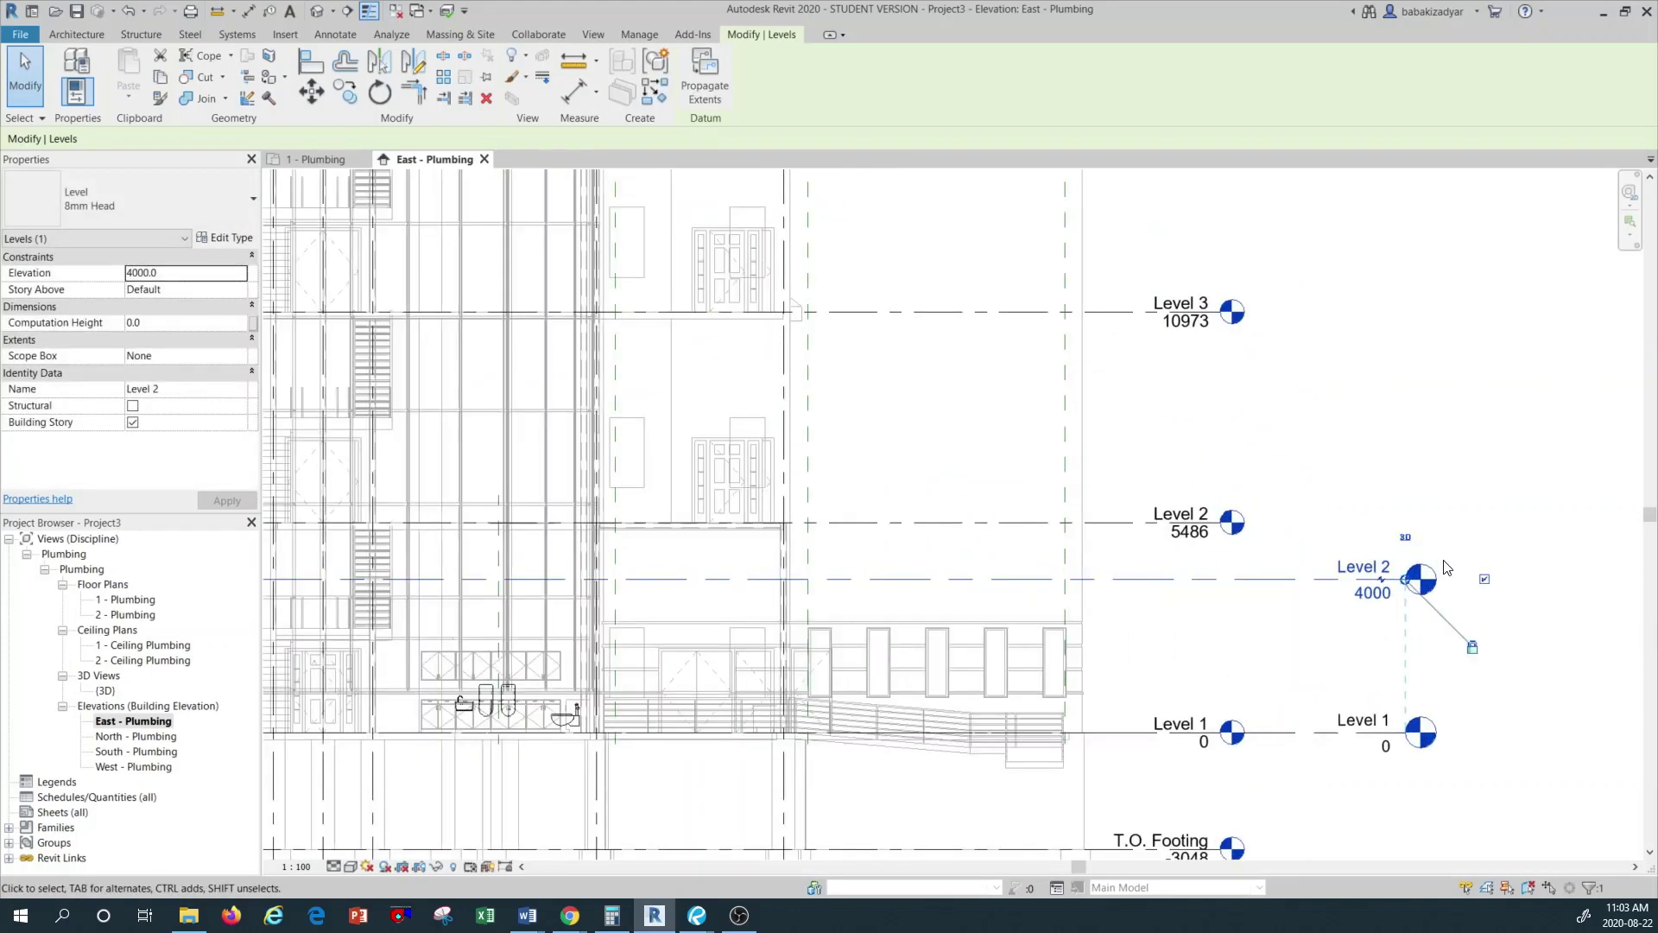
key("Escape")
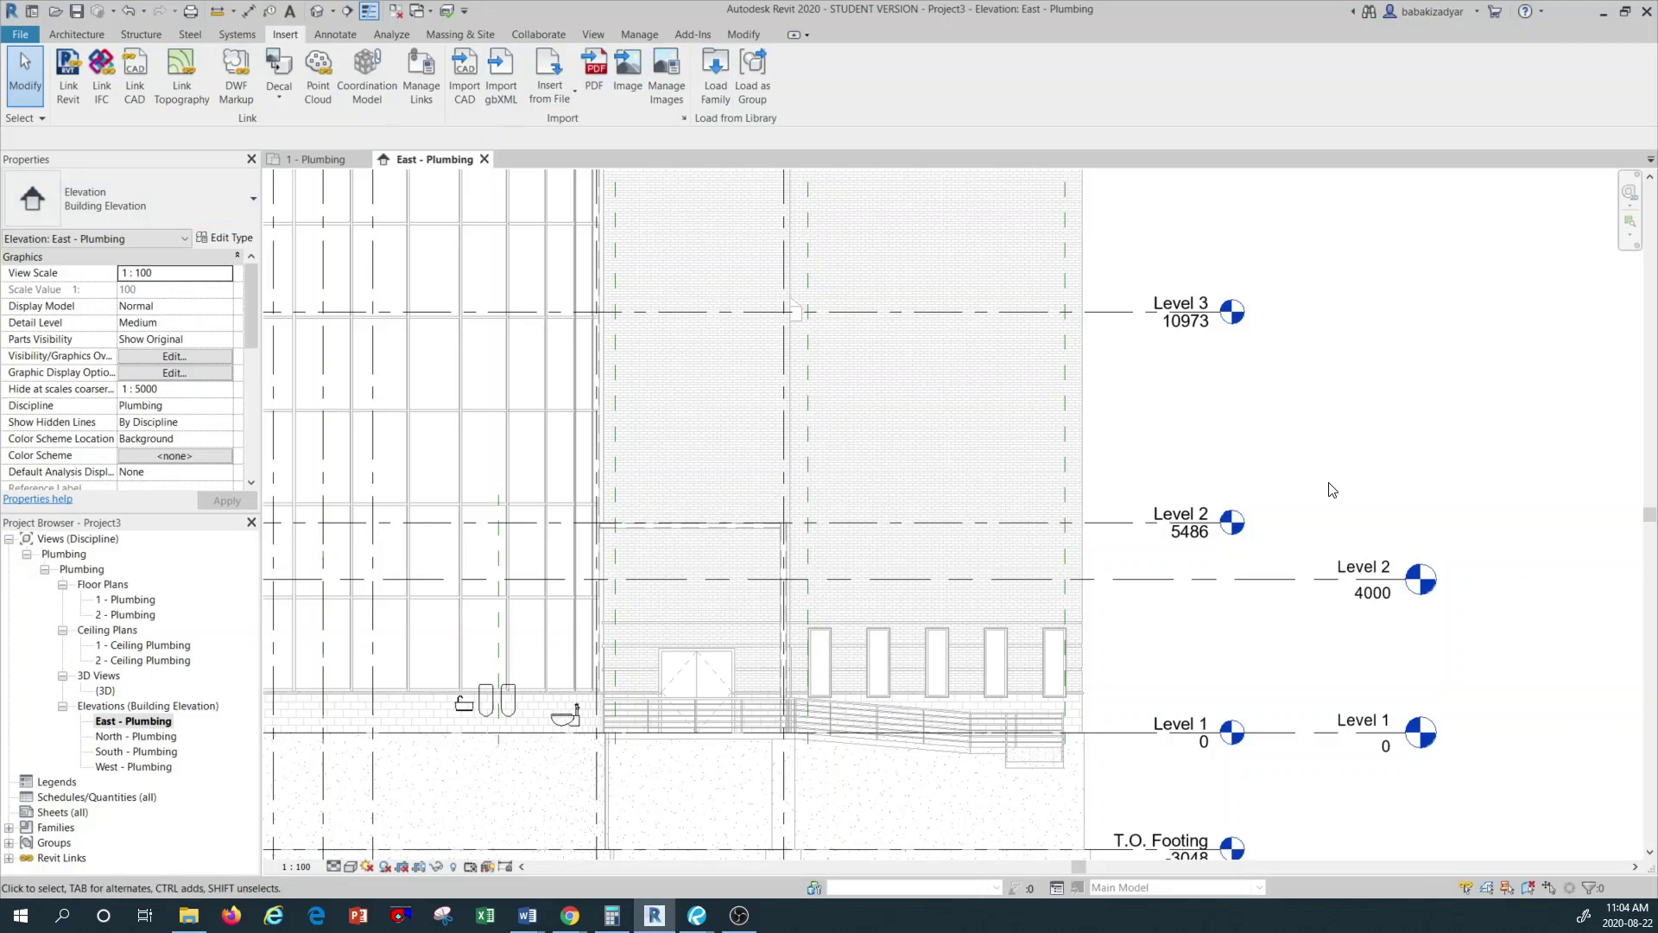
Align the project's Level 2 line to the linked architectural model's Level 2 in the East - Plumbing elevation
key("a")
key("l")
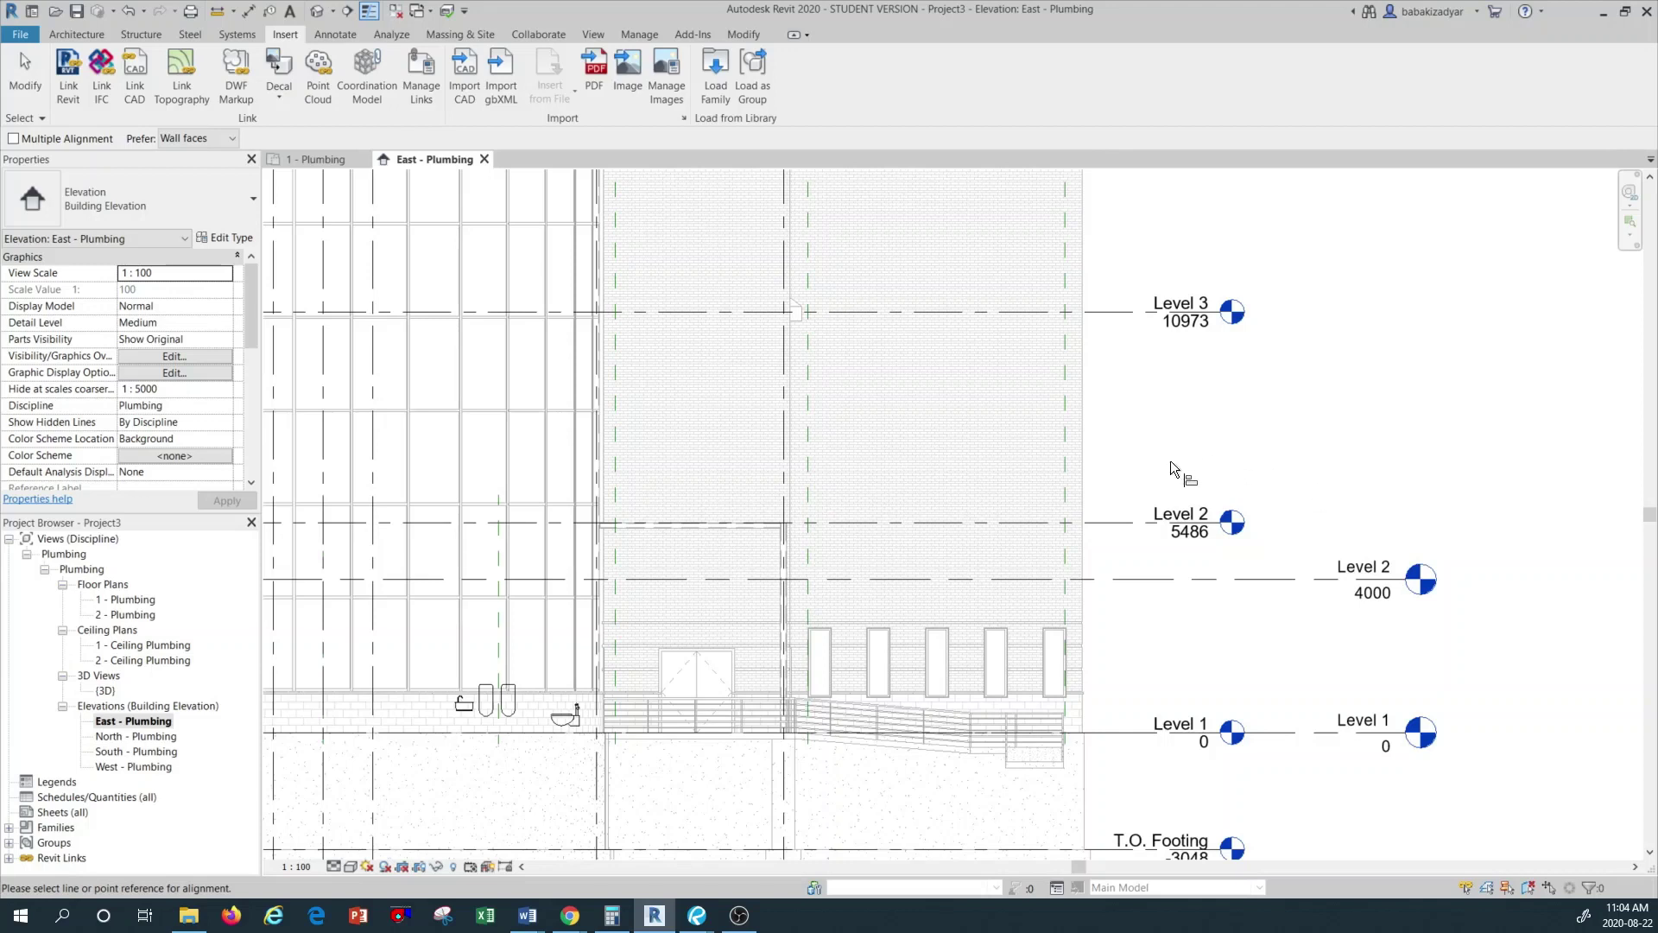
left_click(1116, 524)
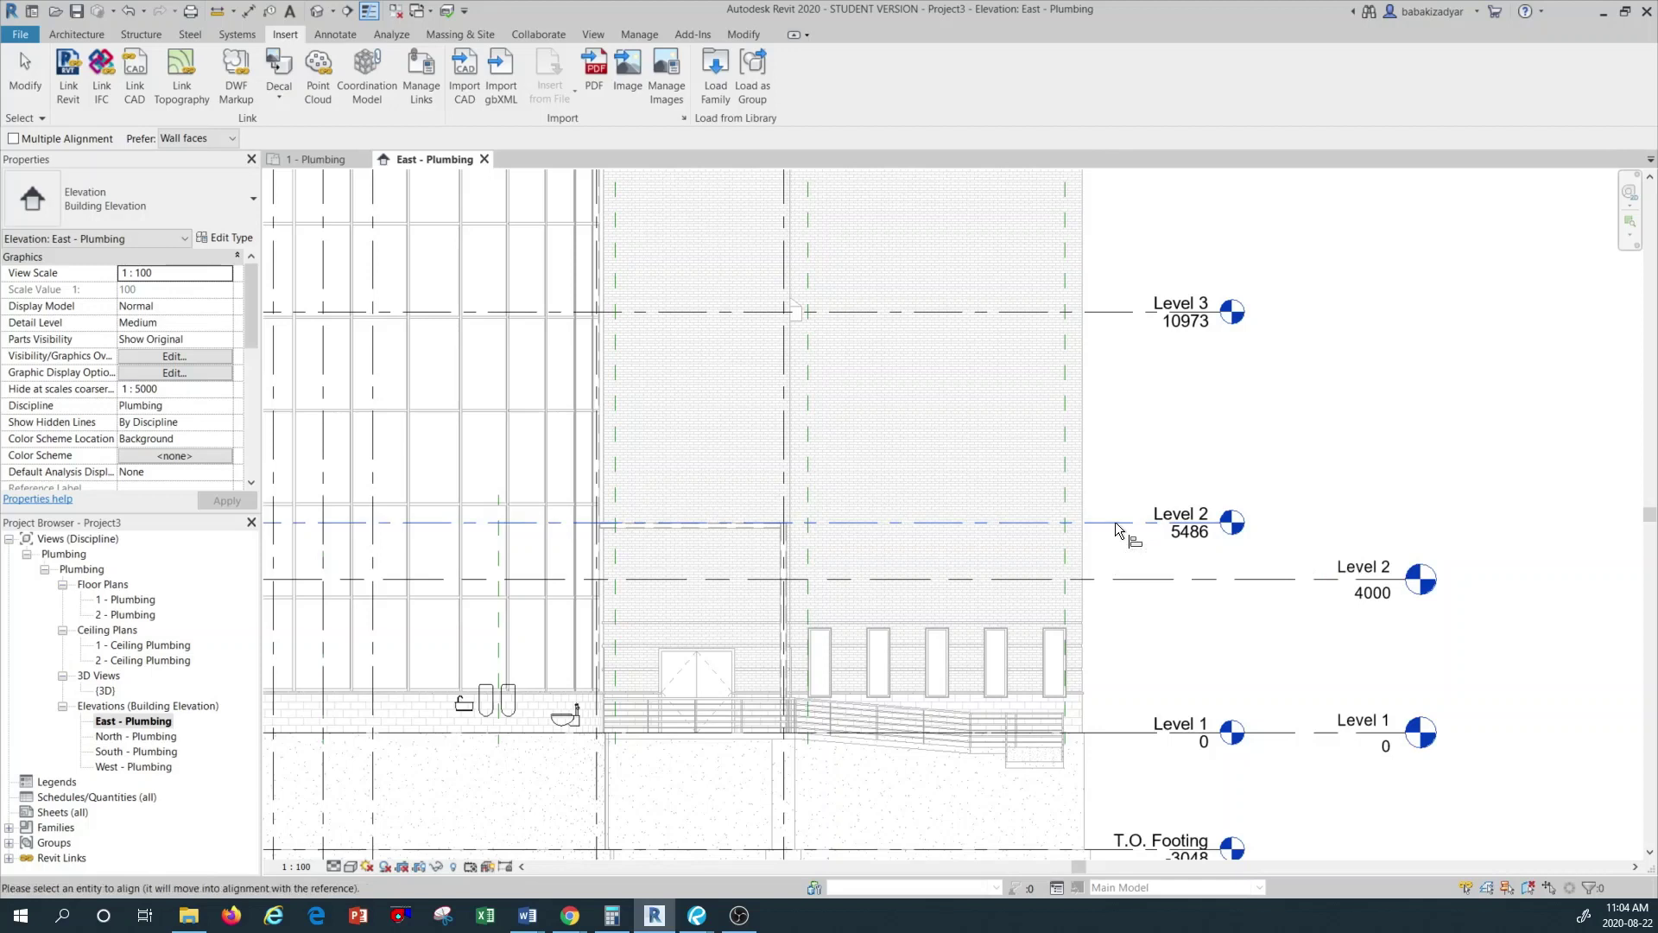
left_click(1142, 578)
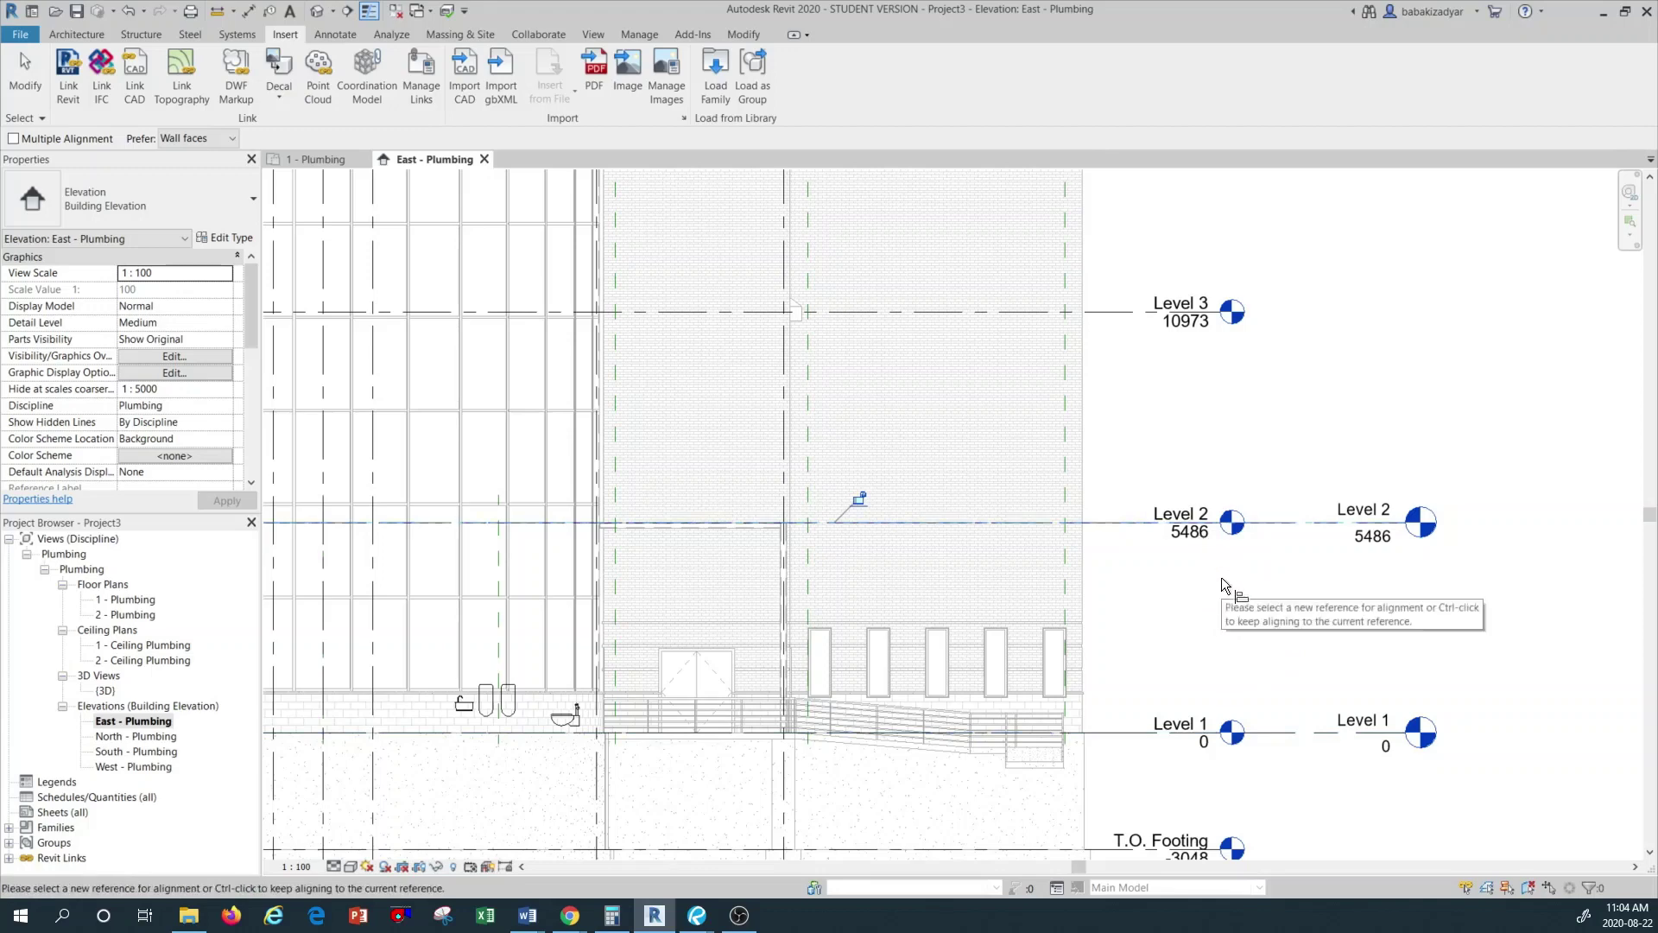
key("Escape")
Examine the project's Level 1 and Level 2 lines against the linked model's full set of levels
scroll(1277, 507, "down", 3)
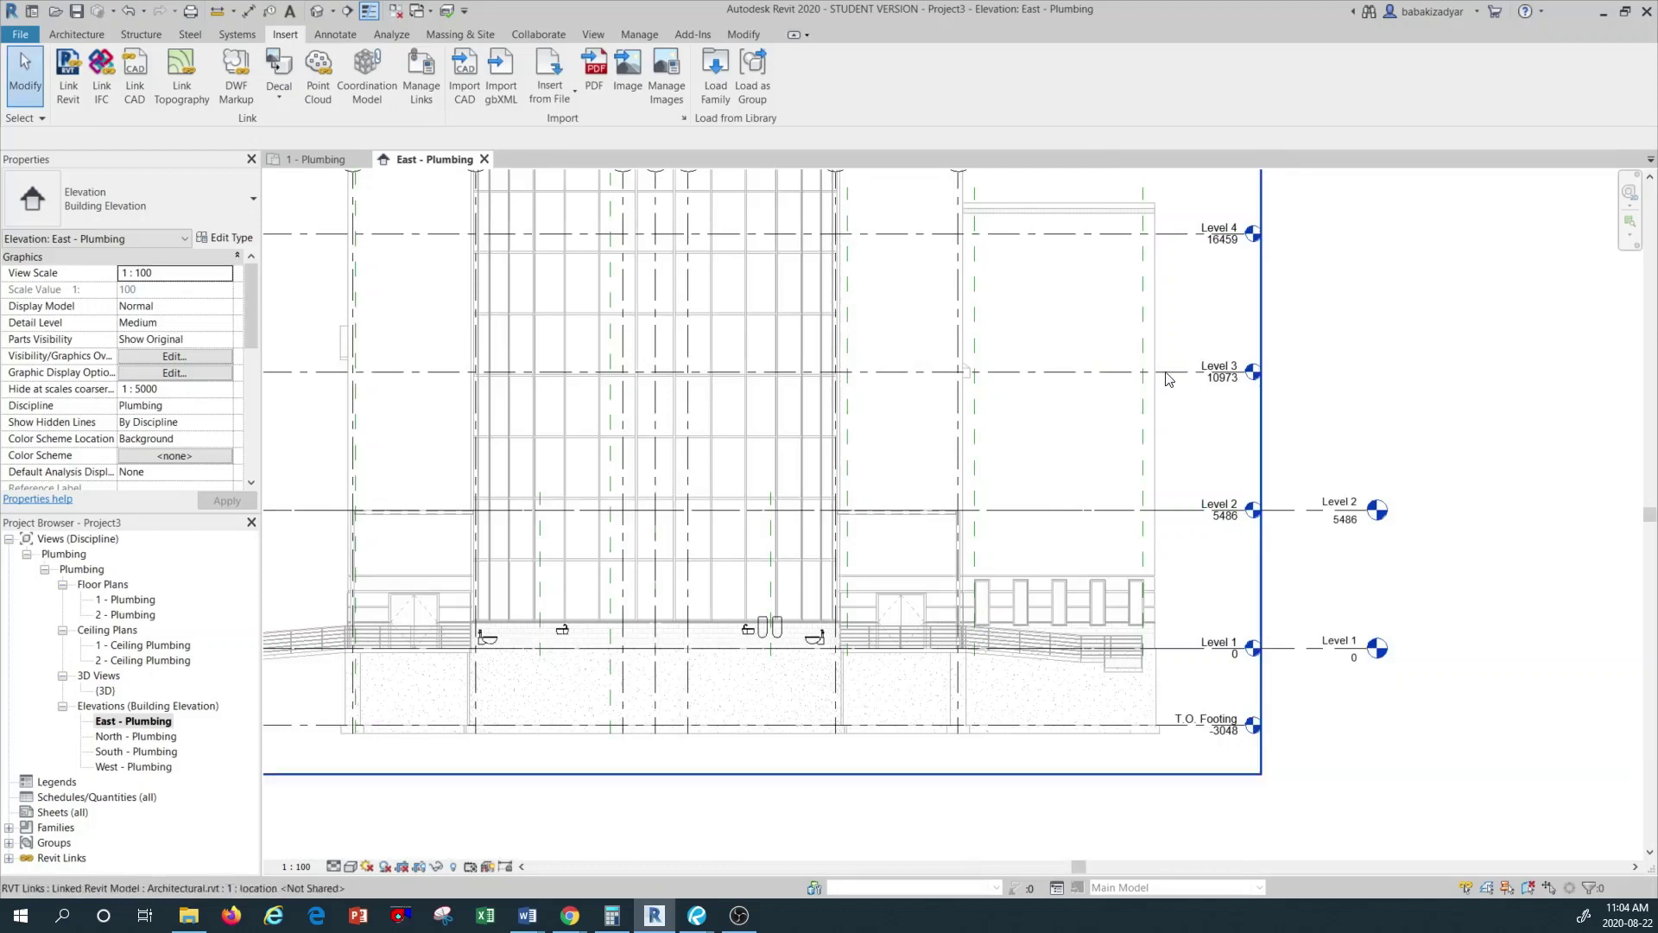
scroll(1189, 591, "down", 1)
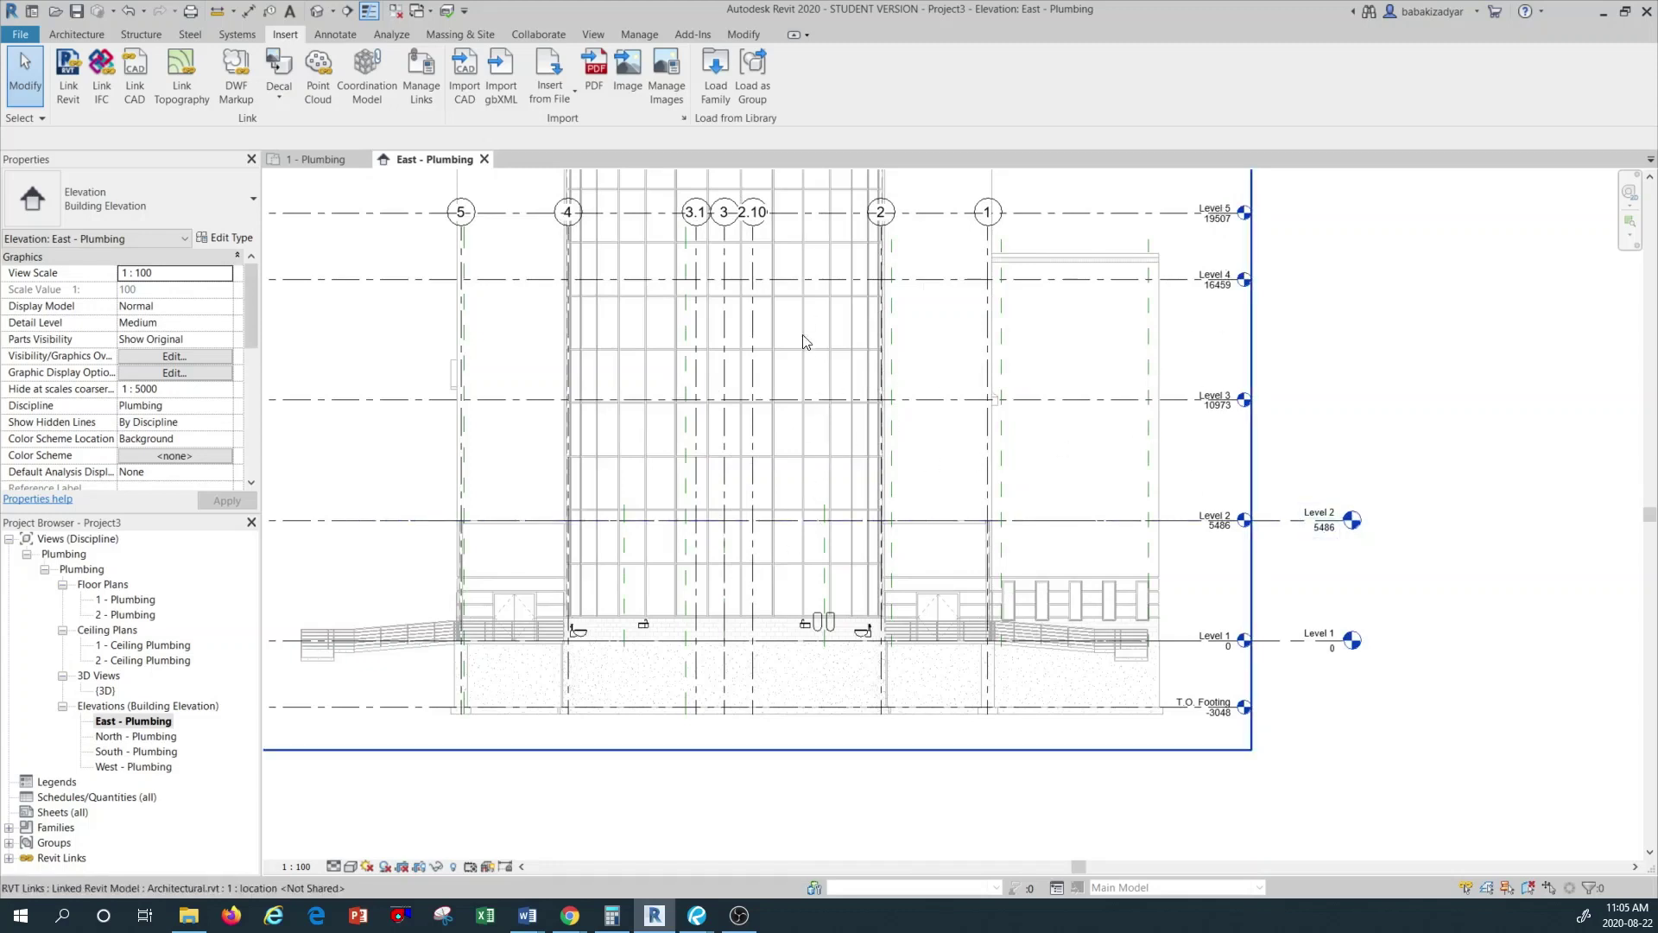
left_click(822, 520)
left_click(842, 642)
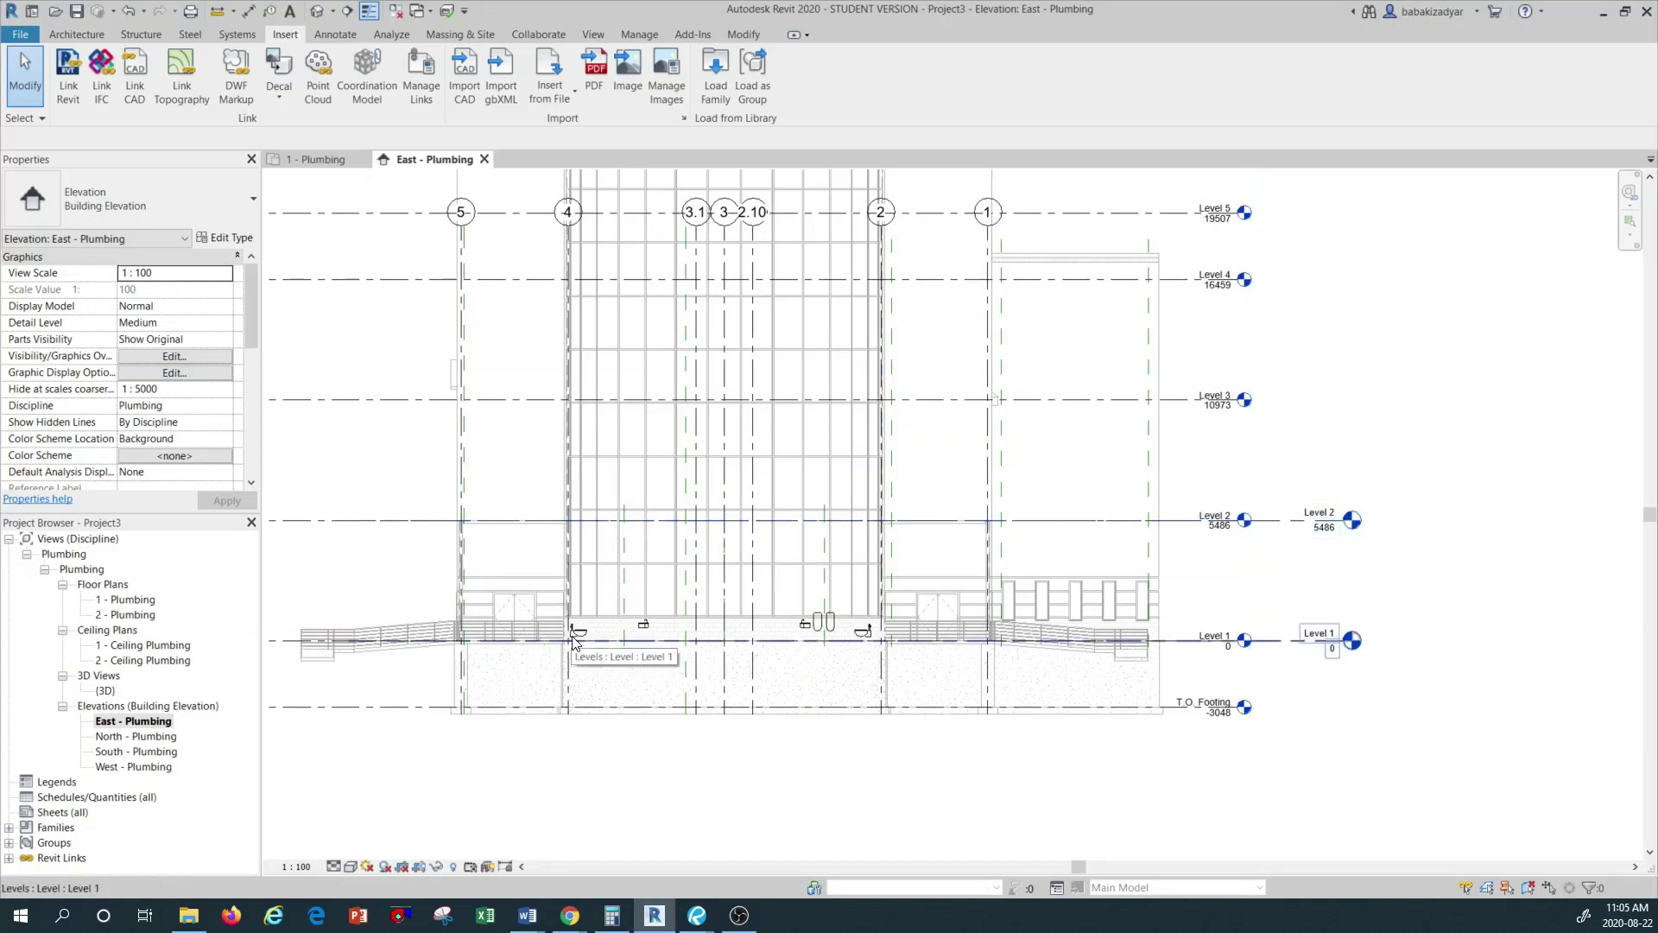
left_click(1546, 615)
left_click(1337, 511)
key("Escape")
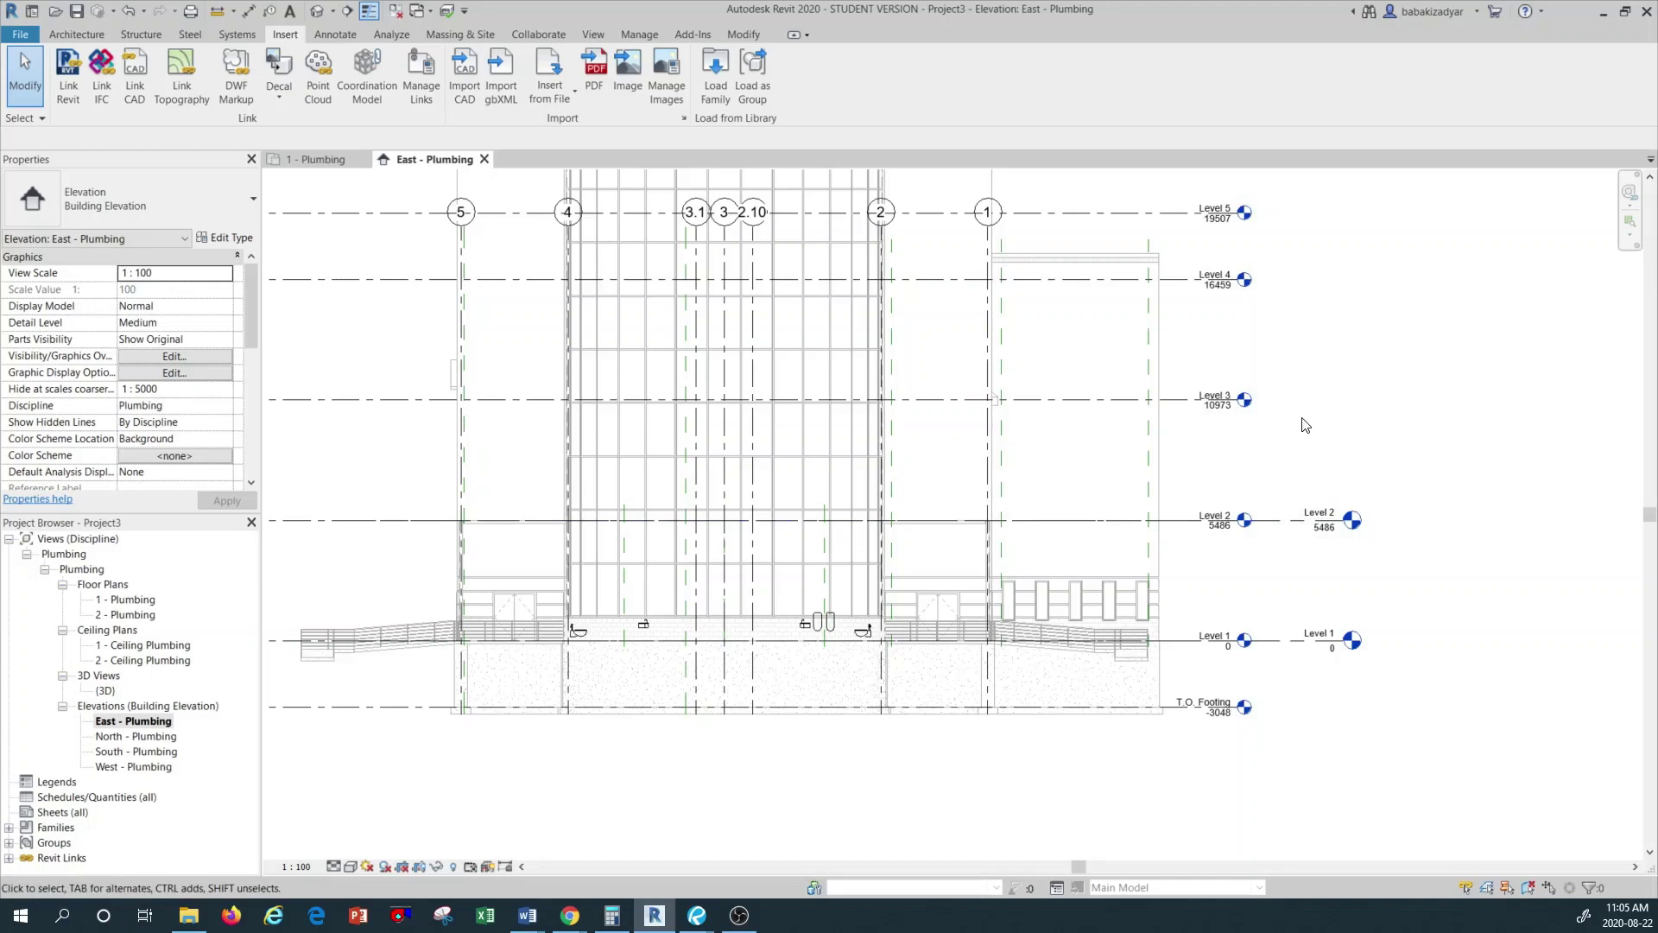
left_click(1301, 513)
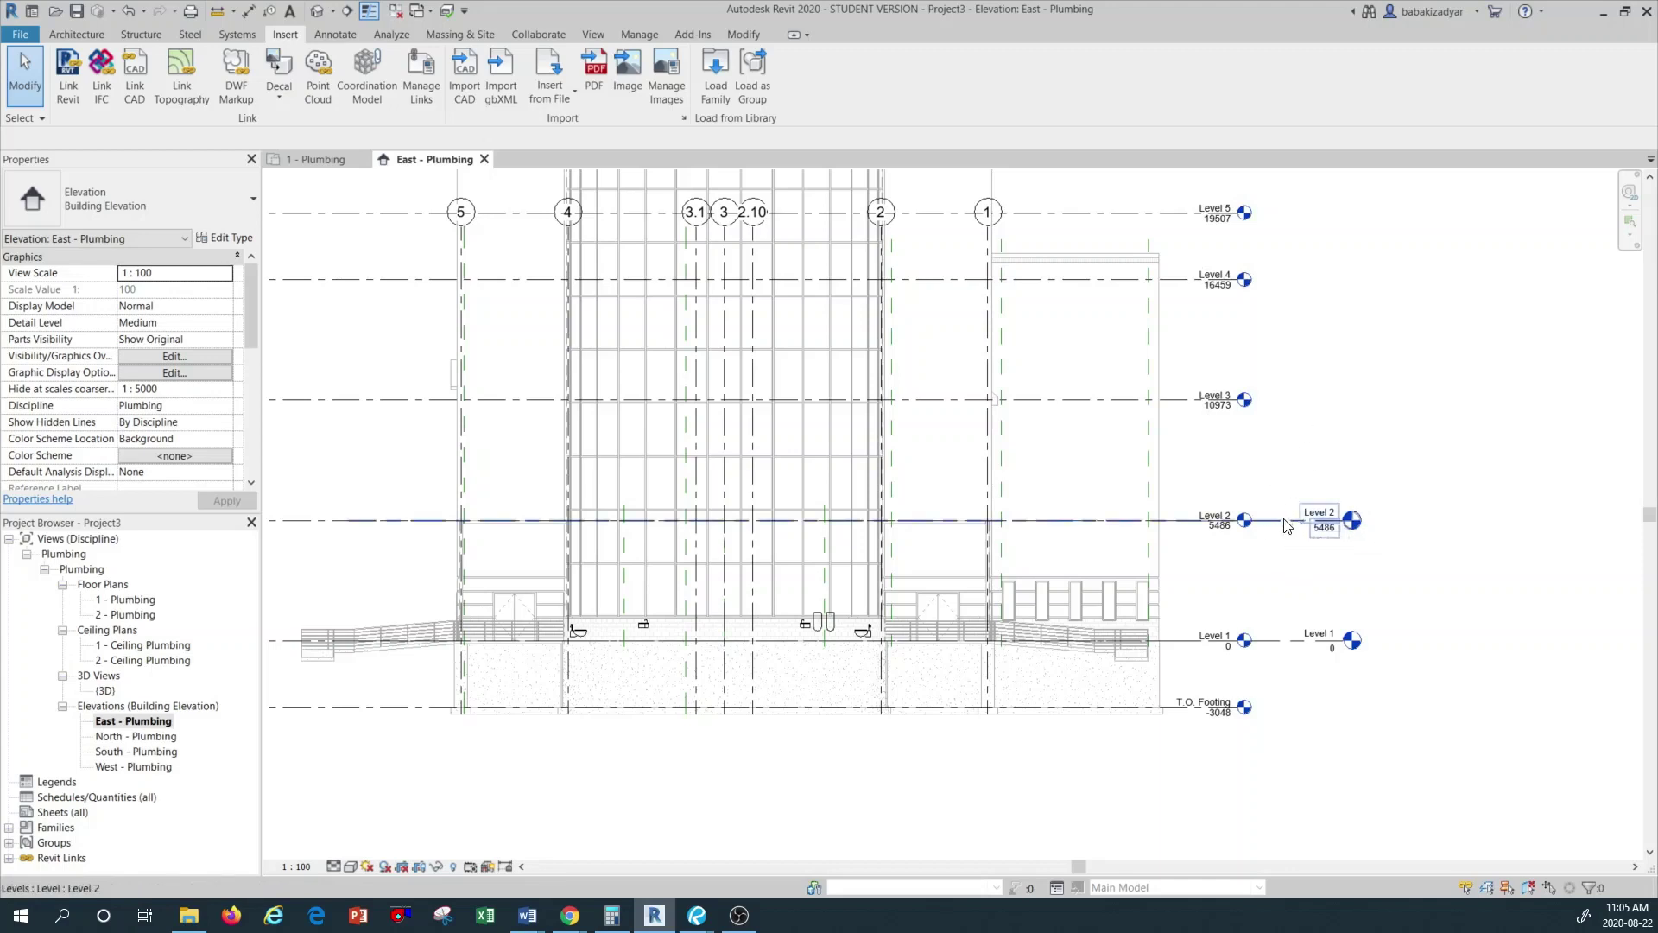
key("Escape")
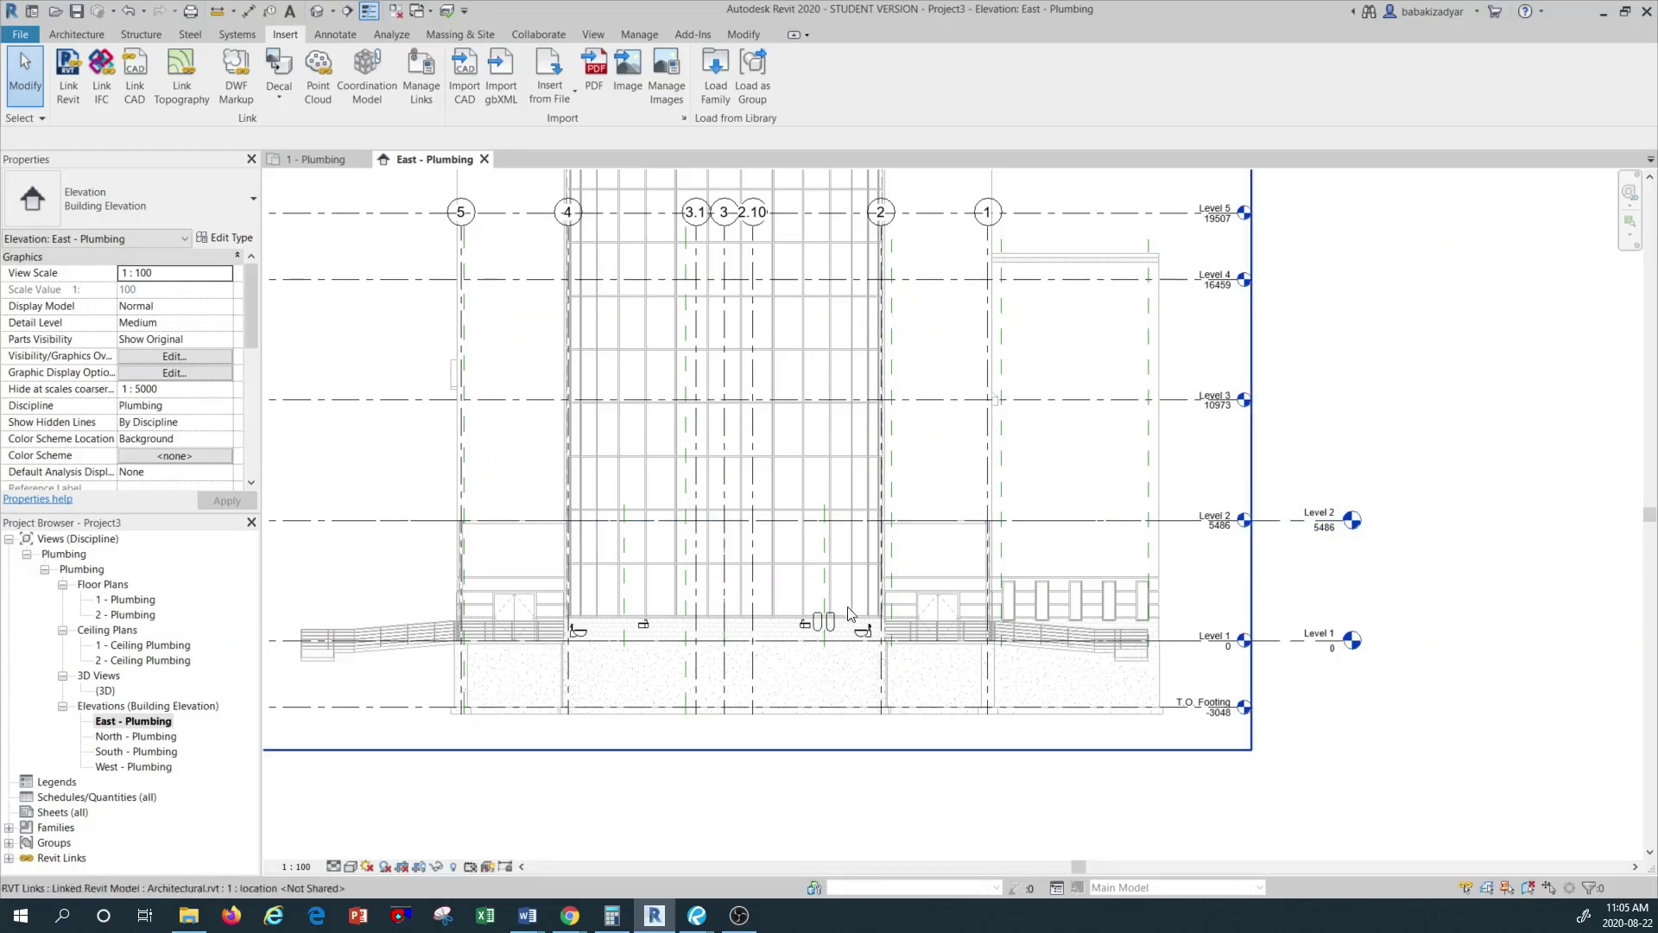
Open the 1 - Plumbing floor plan at the washroom between grids 3.1 and 4
left_click(132, 602)
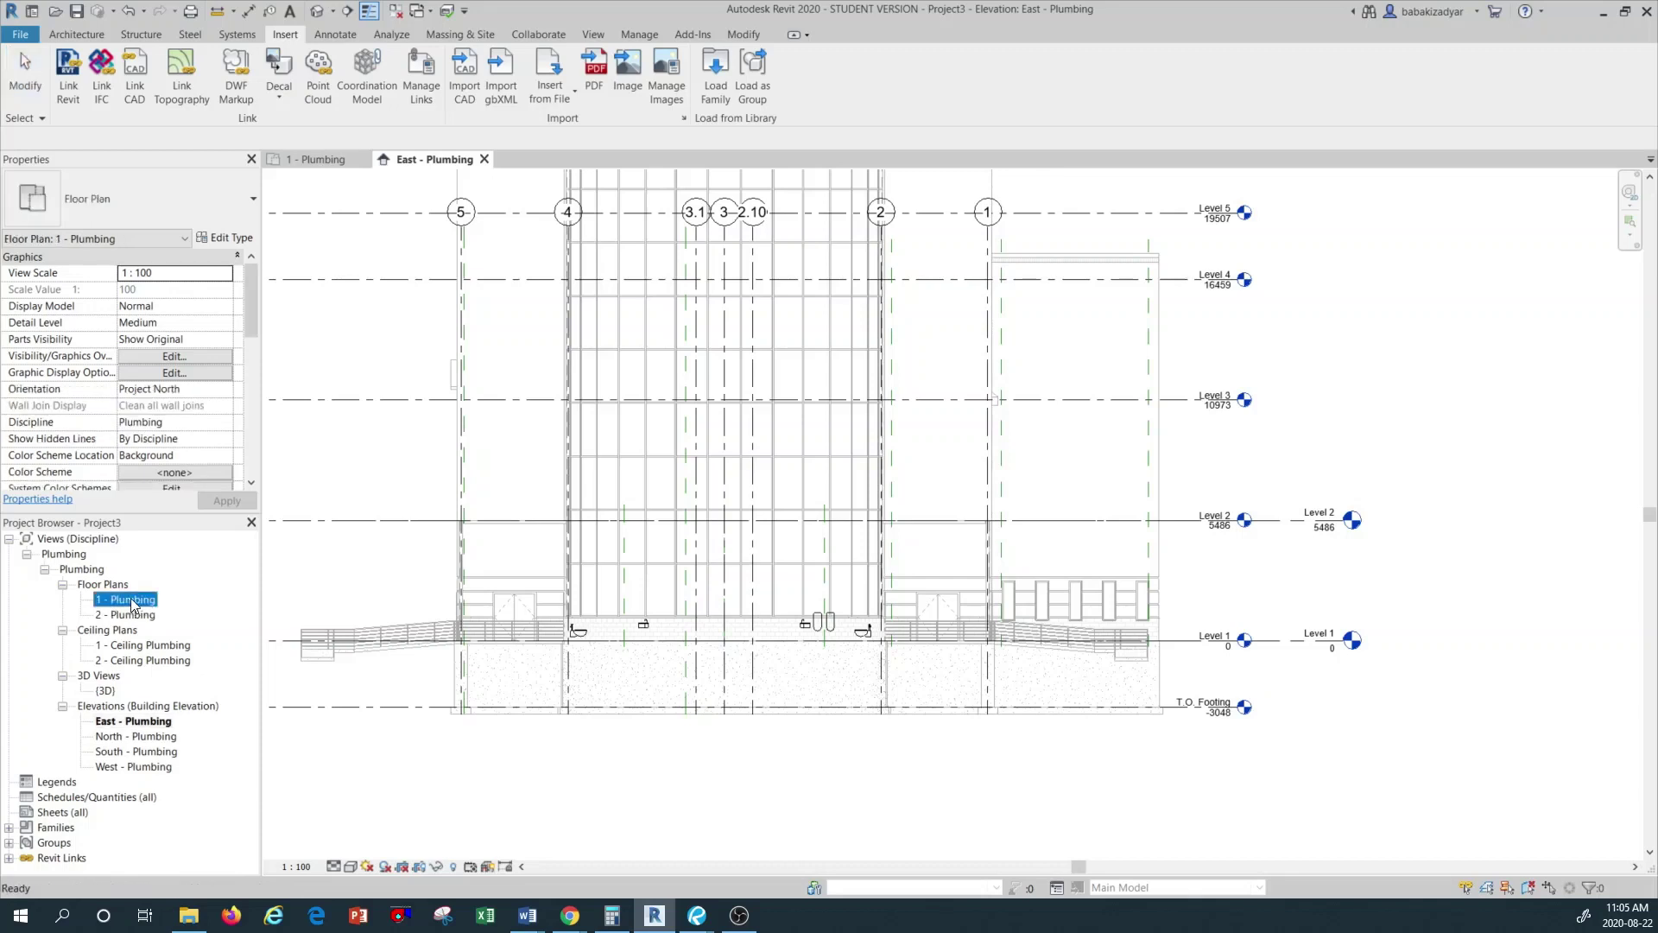
double_click(132, 600)
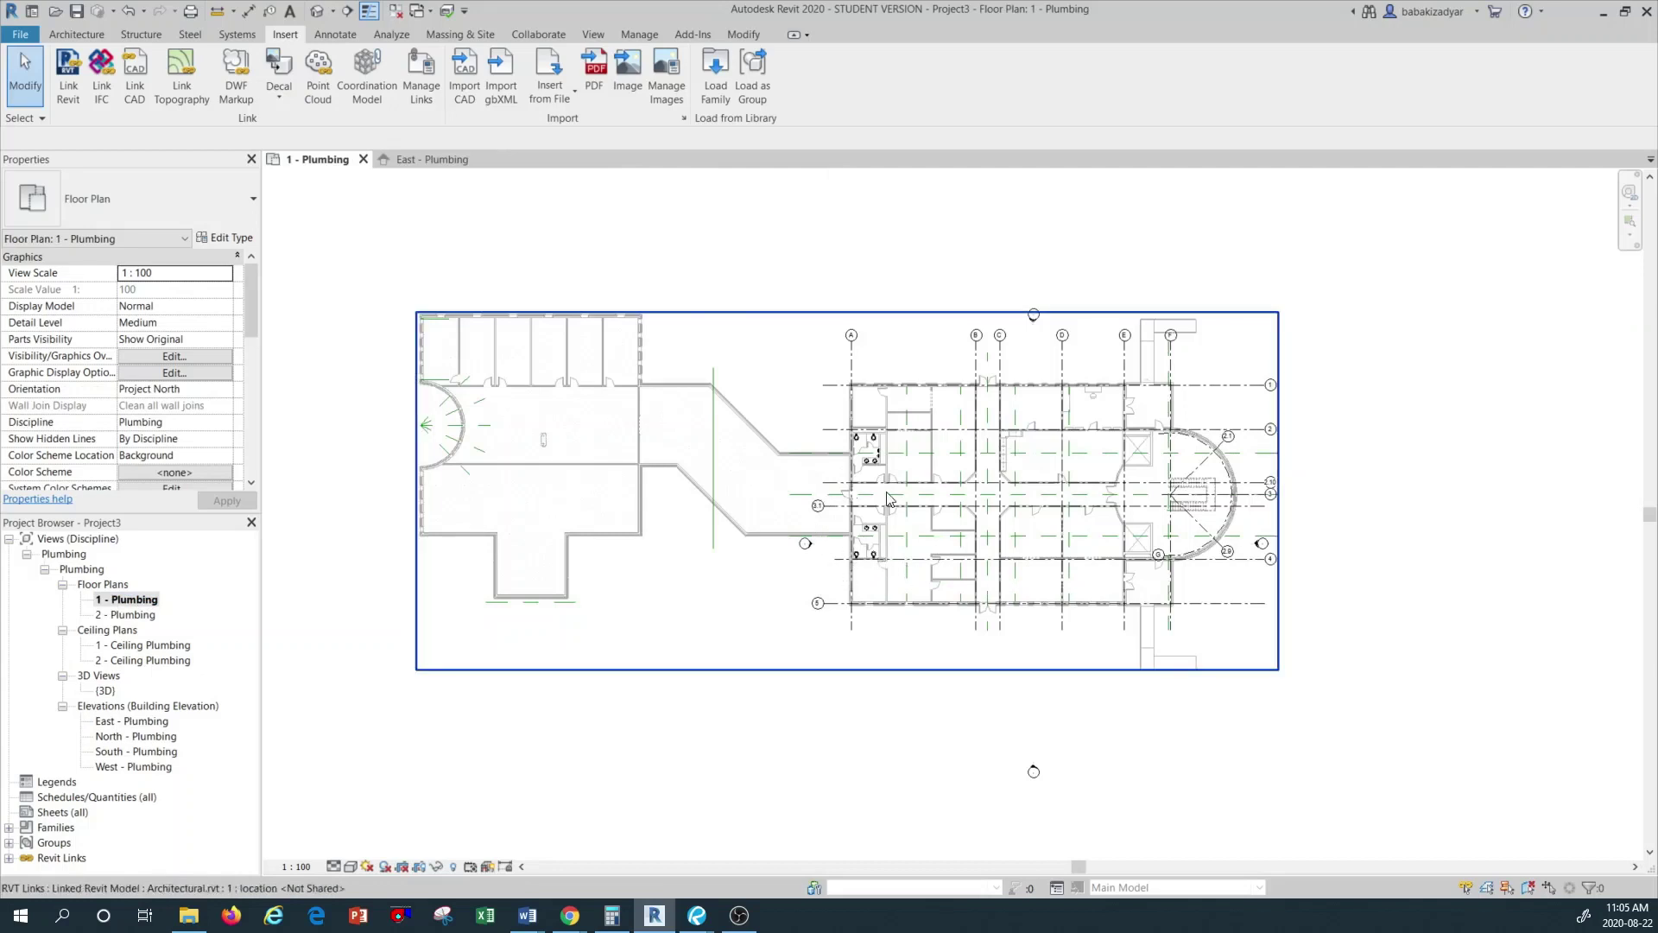
scroll(865, 549, "up", 2)
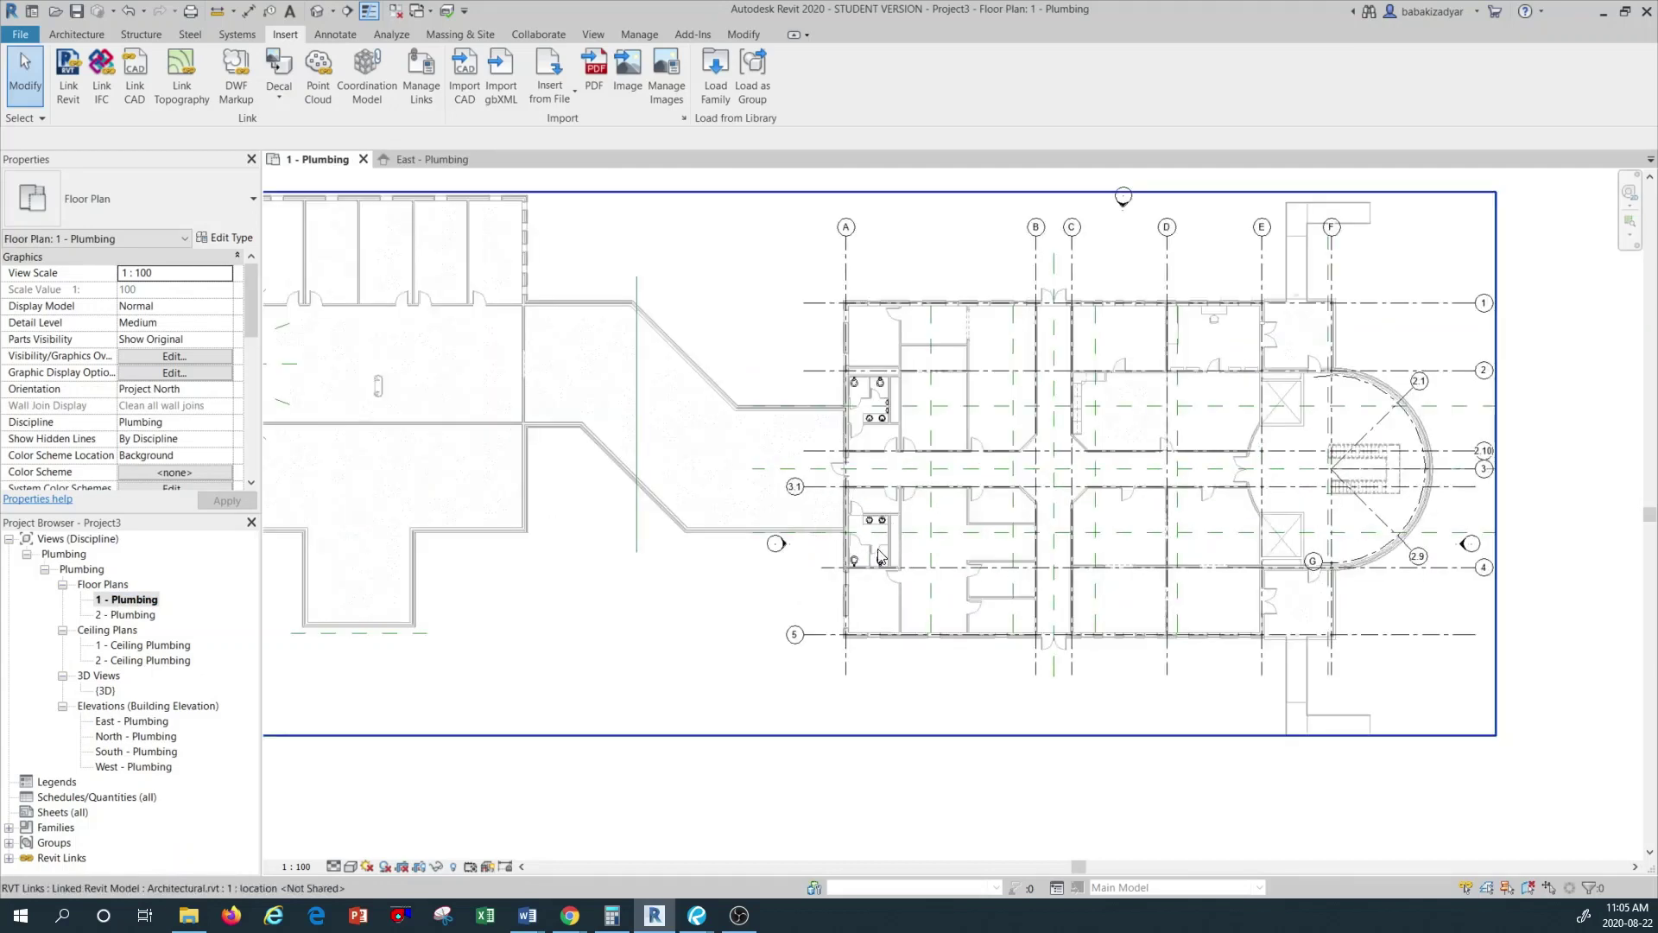
scroll(881, 541, "up", 6)
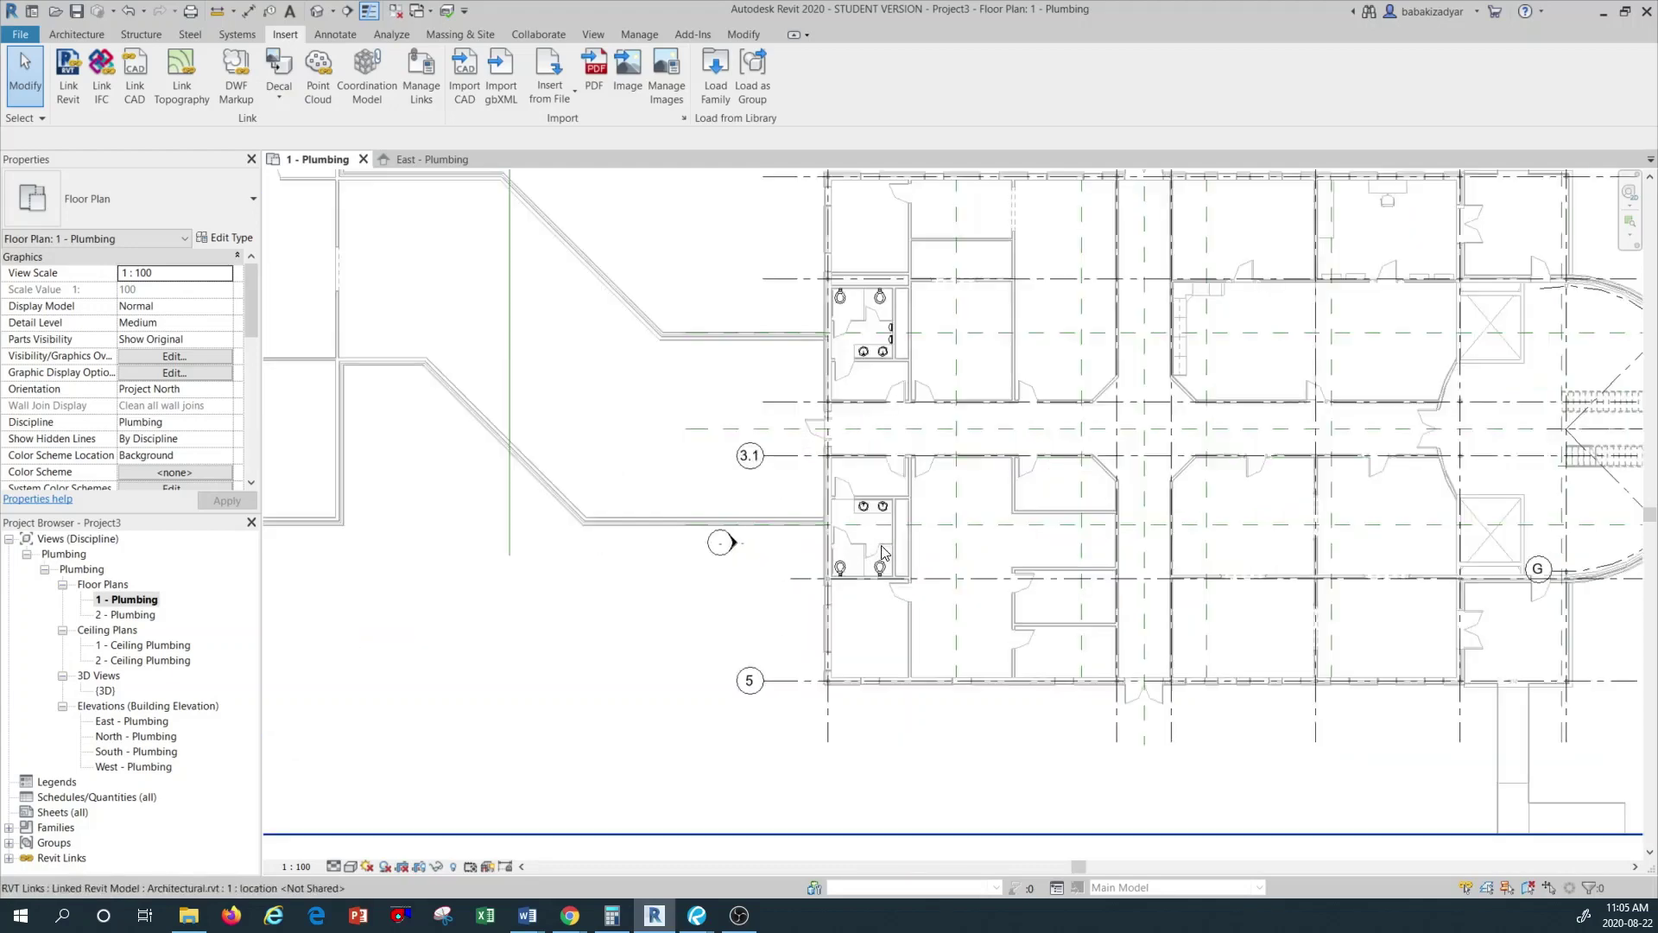
scroll(881, 530, "up", 1)
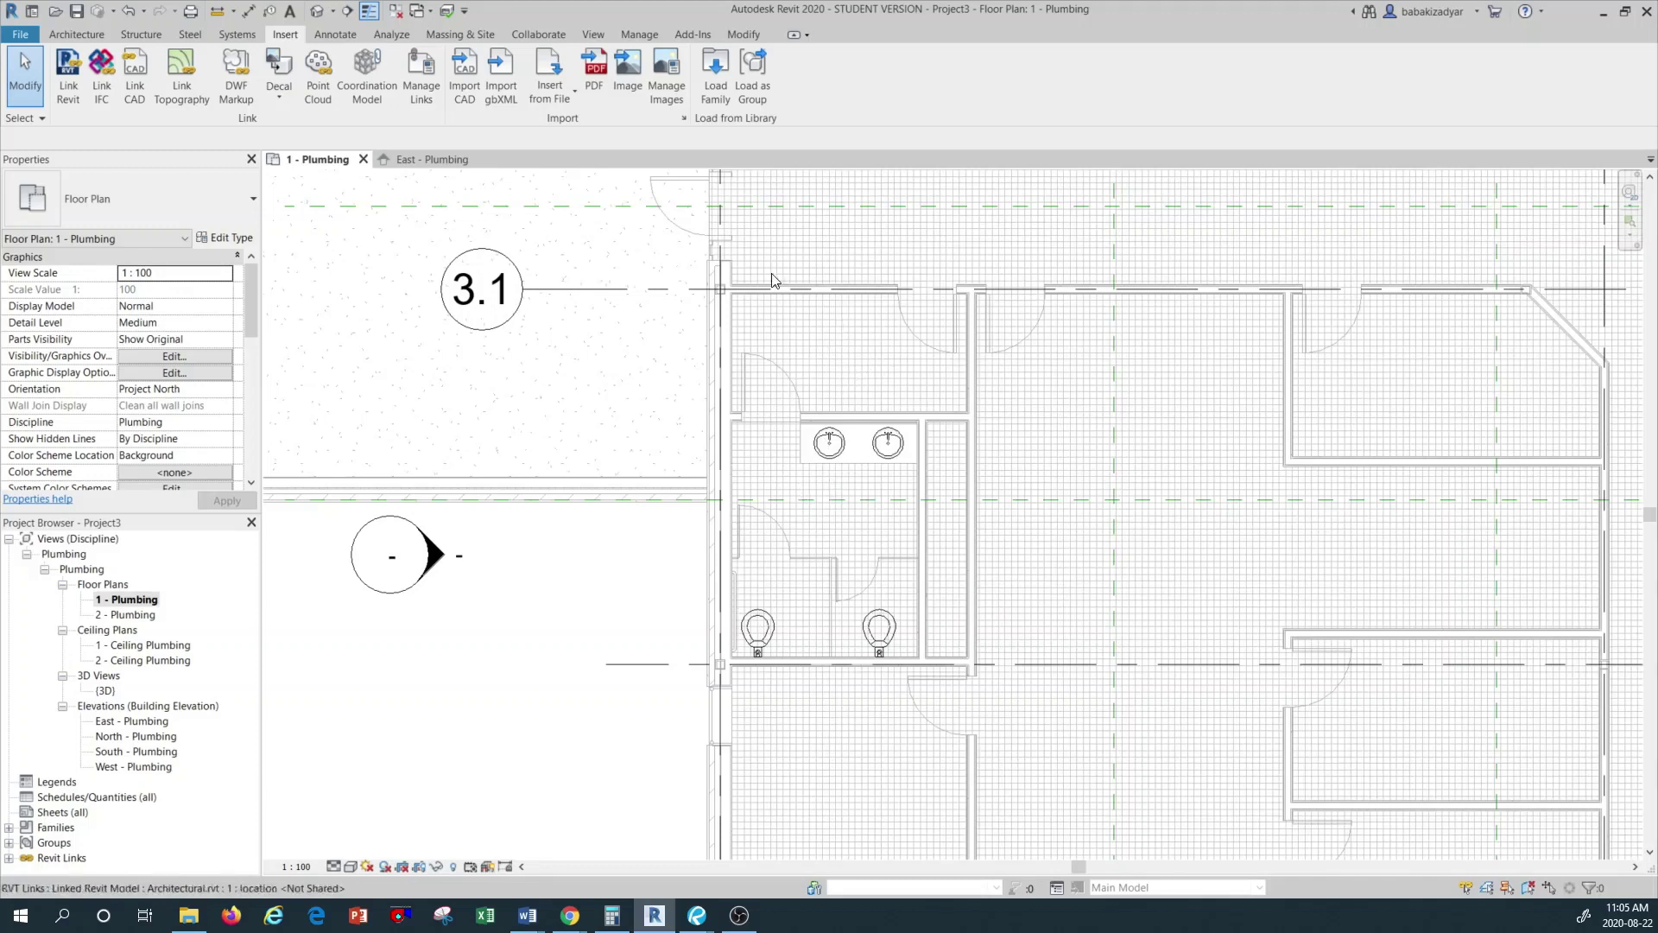
Create a rectangular callout around the washroom between grids 3.1 and 4 on the 1 - Plumbing floor plan
left_click(336, 35)
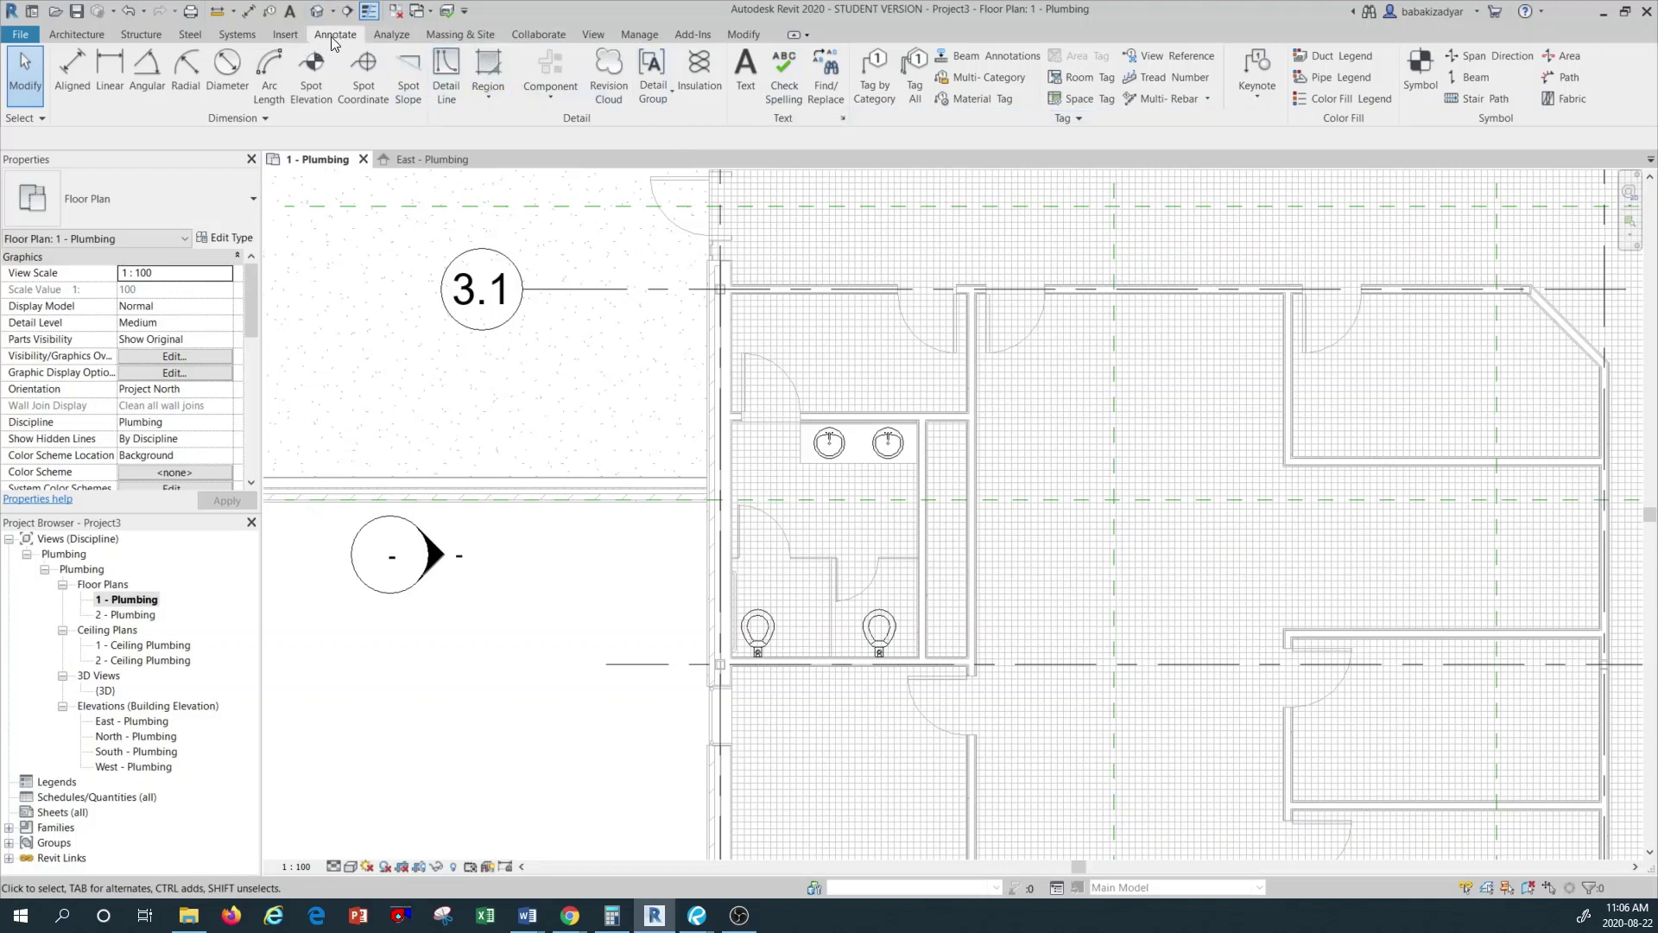
left_click(586, 35)
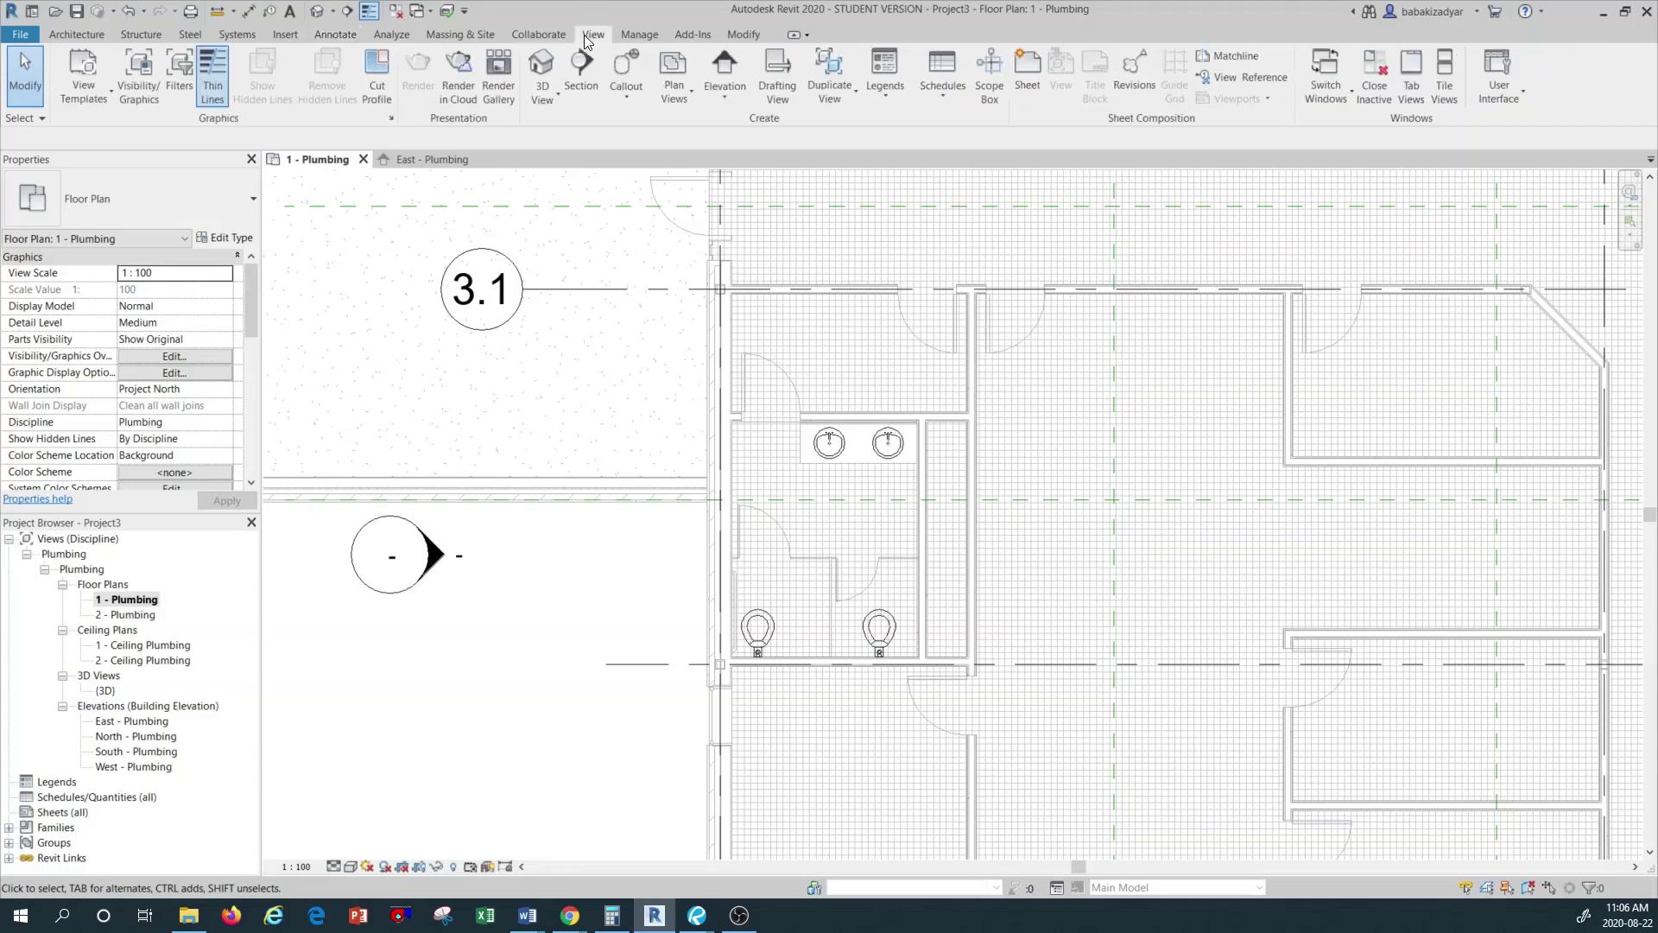
left_click(623, 91)
left_click(624, 90)
left_click(621, 67)
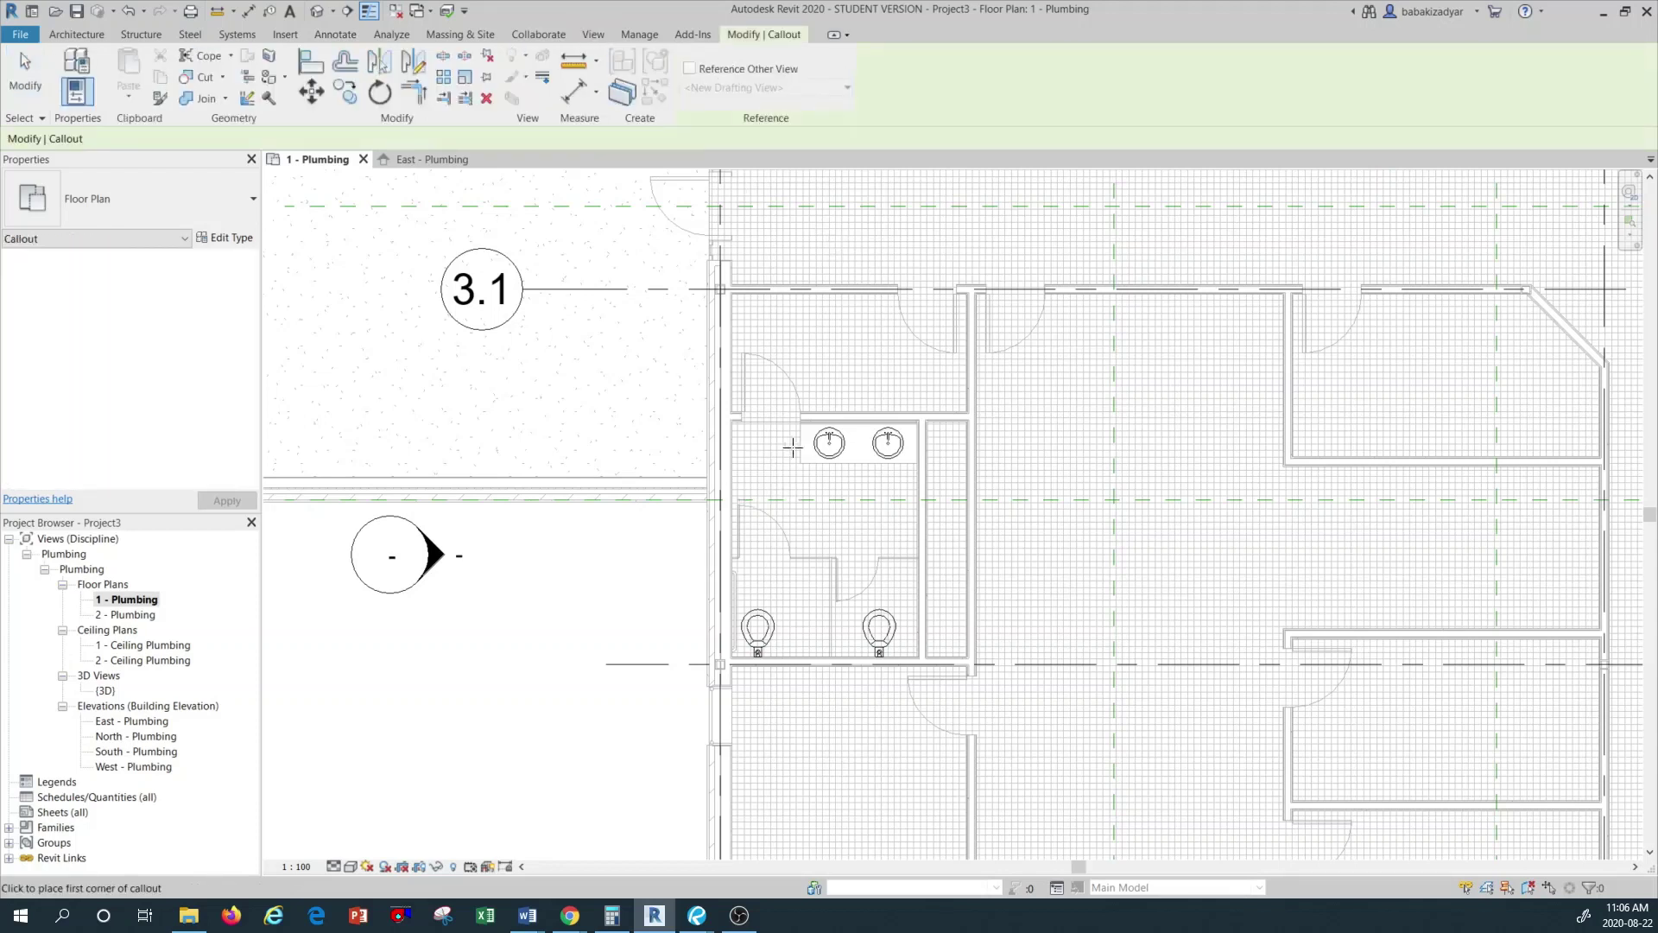
left_click(673, 247)
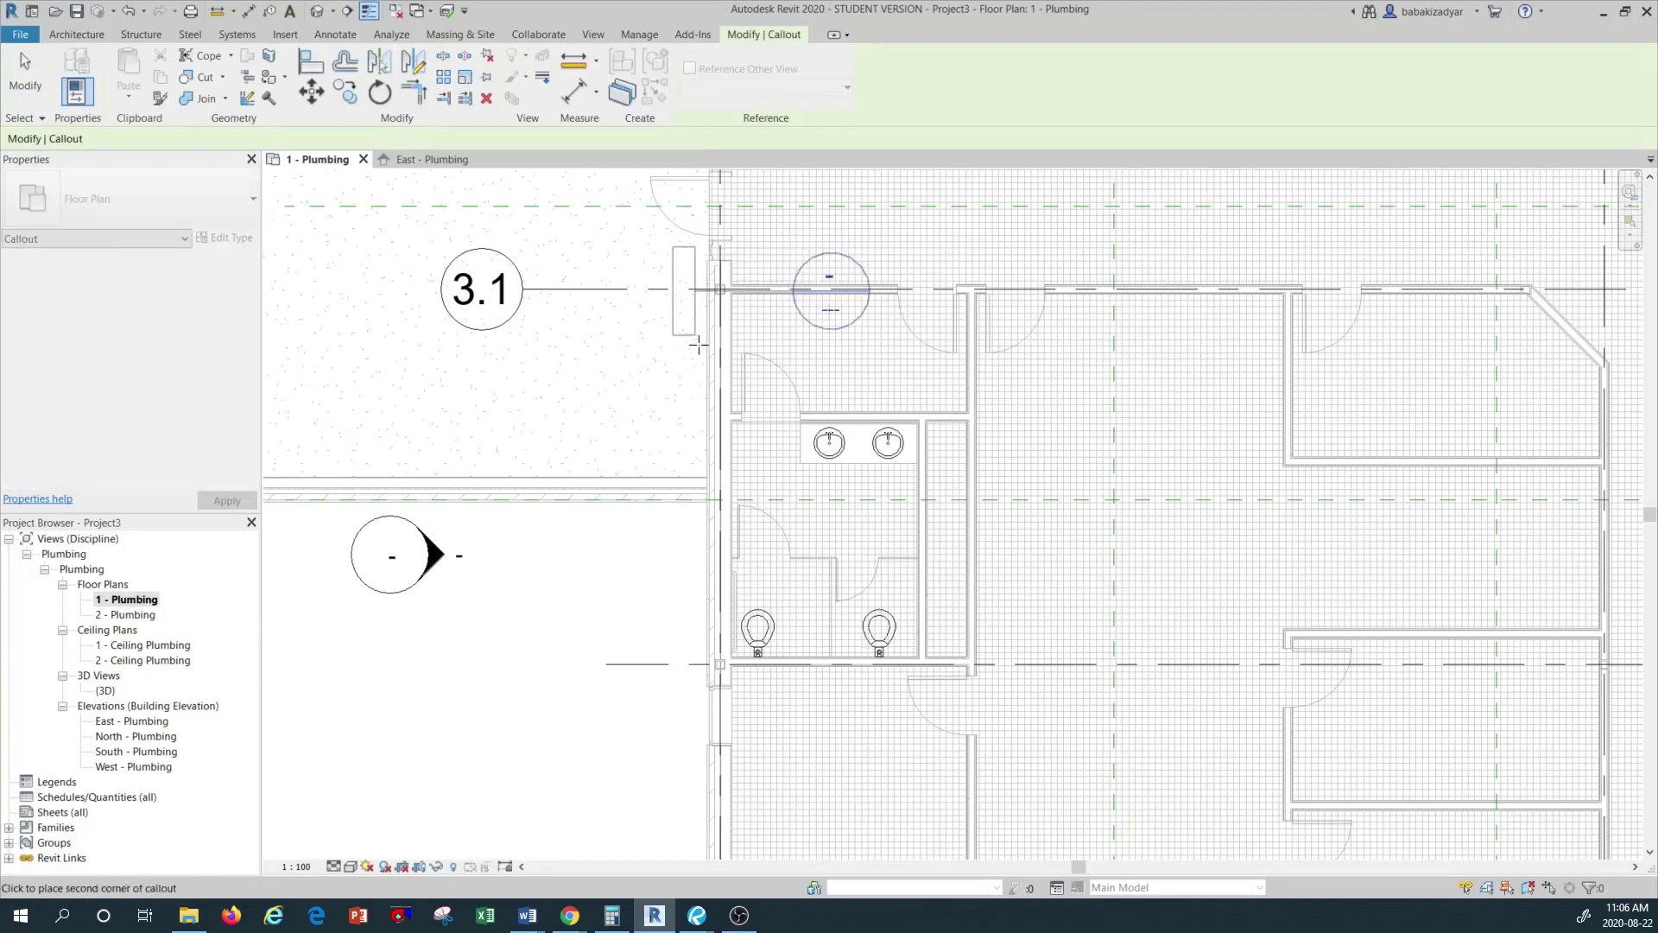
left_click(1021, 701)
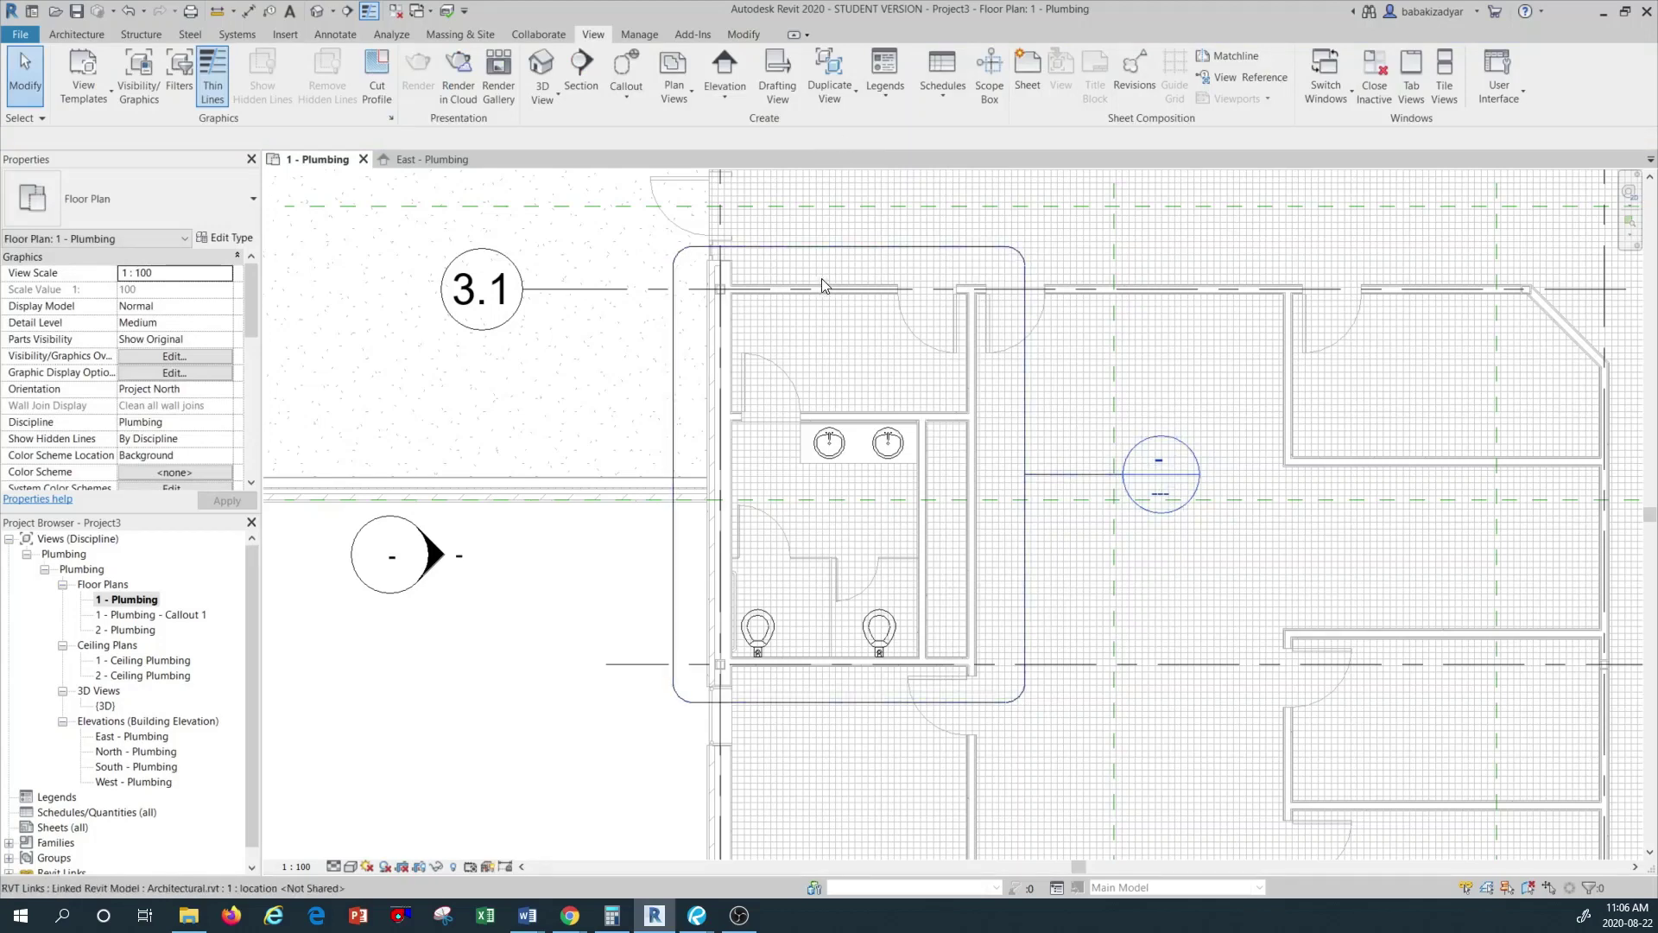
scroll(790, 443, "down", 1)
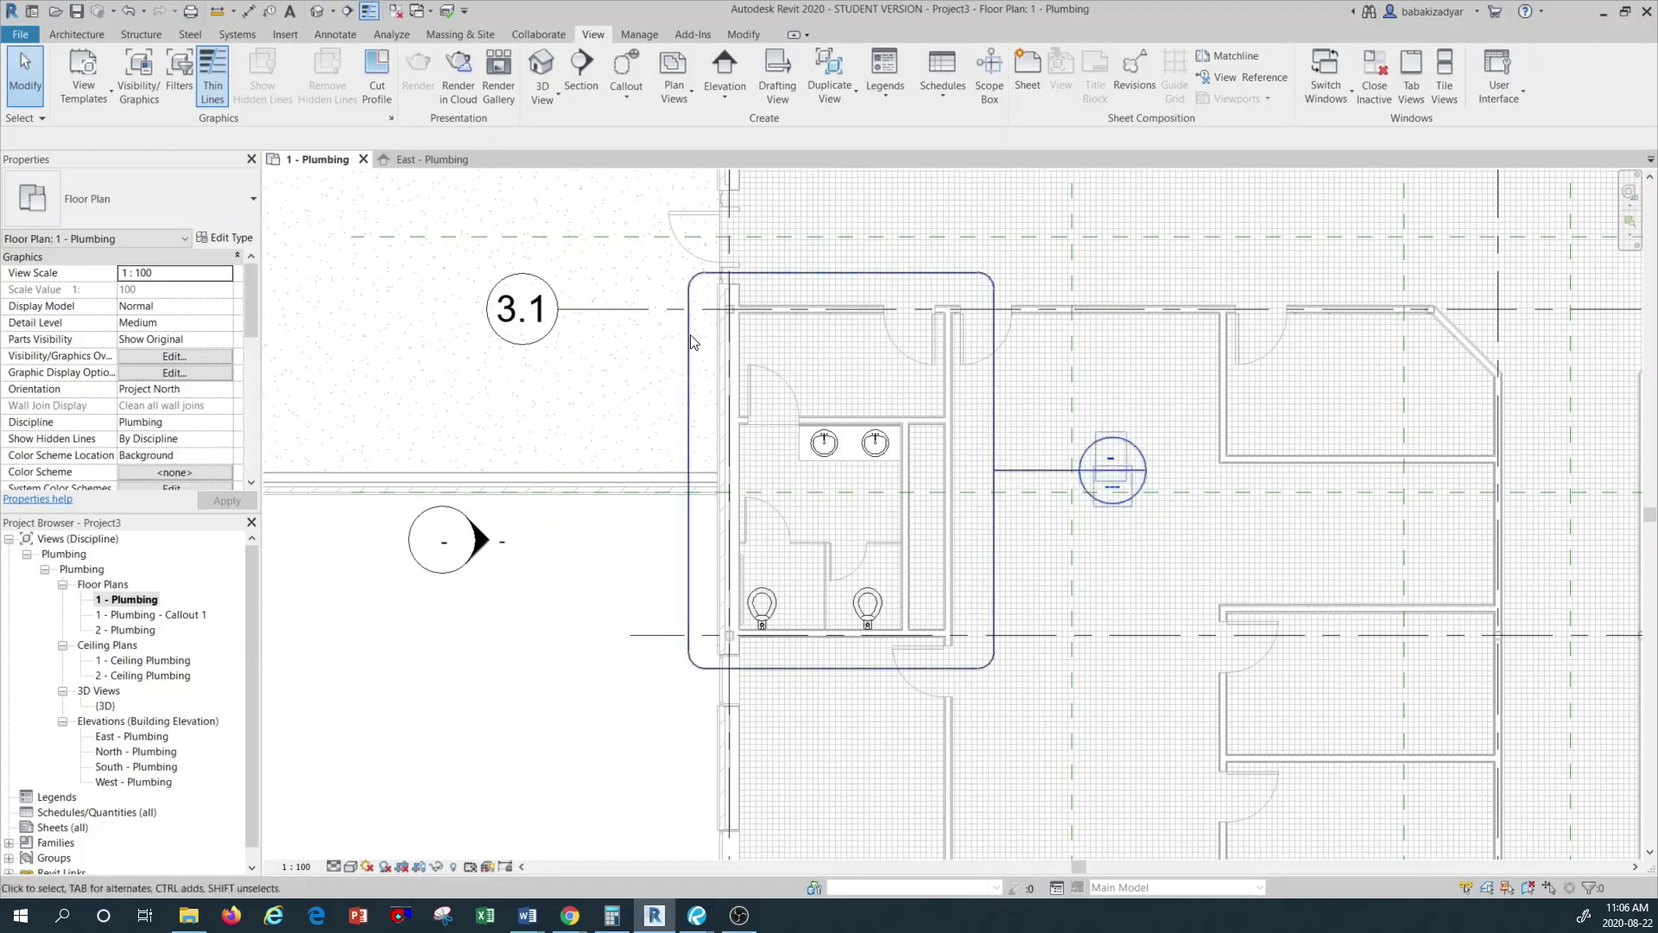
Set the line color of the Callout Boundary annotation category to Red in Object Styles
left_click(637, 34)
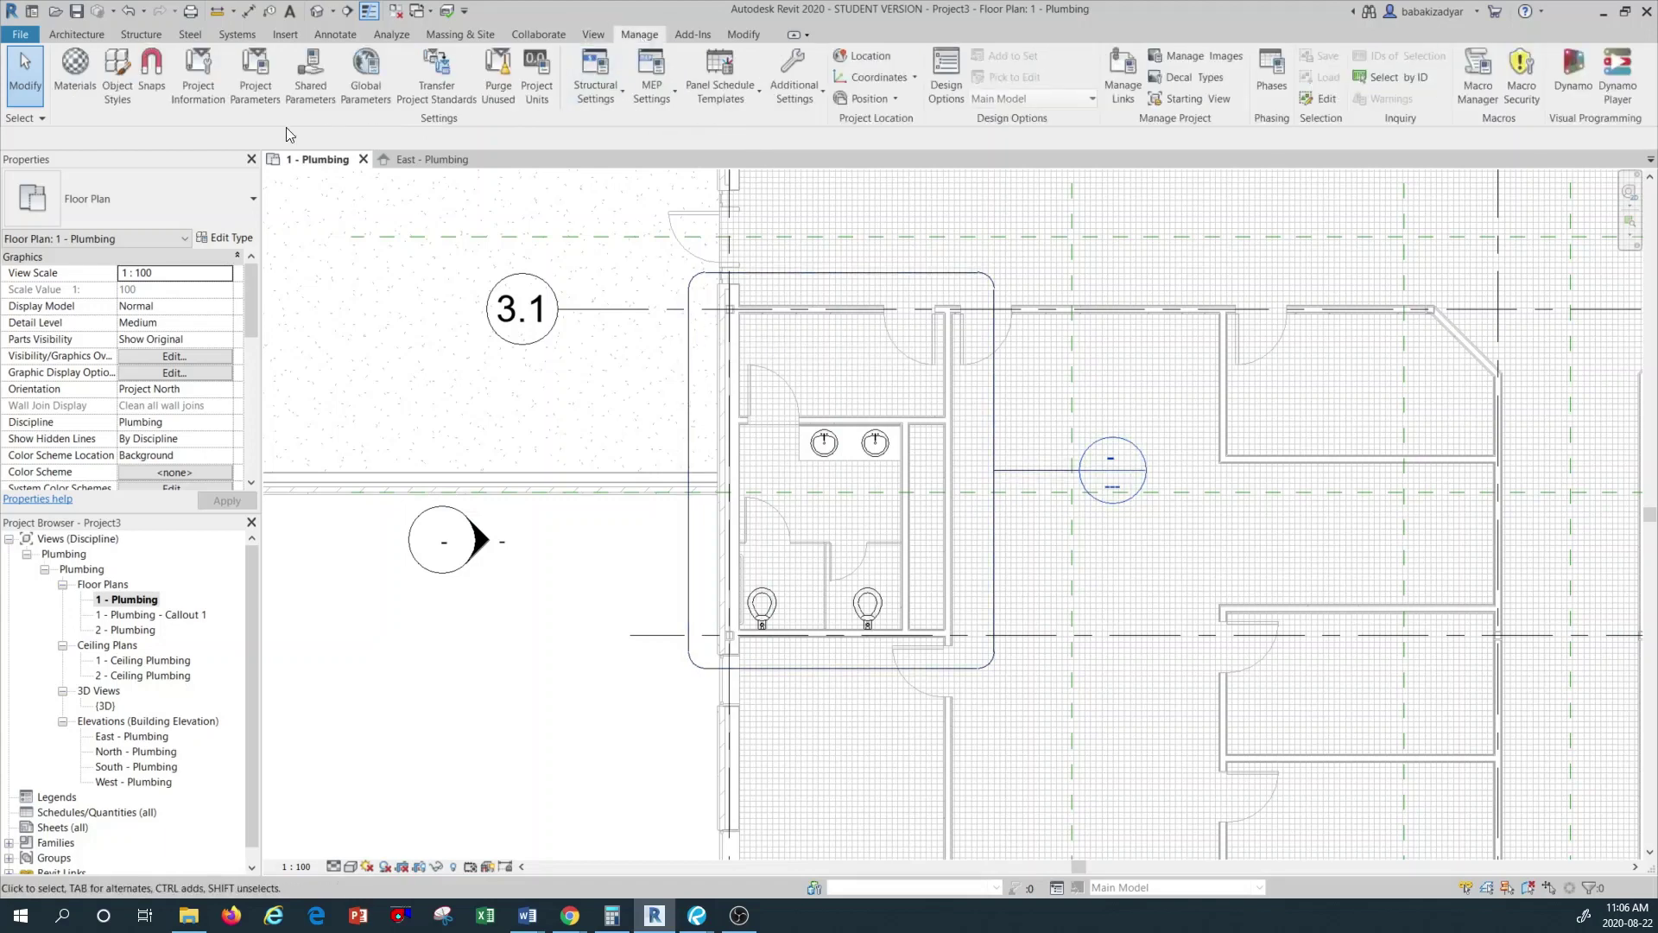
left_click(118, 97)
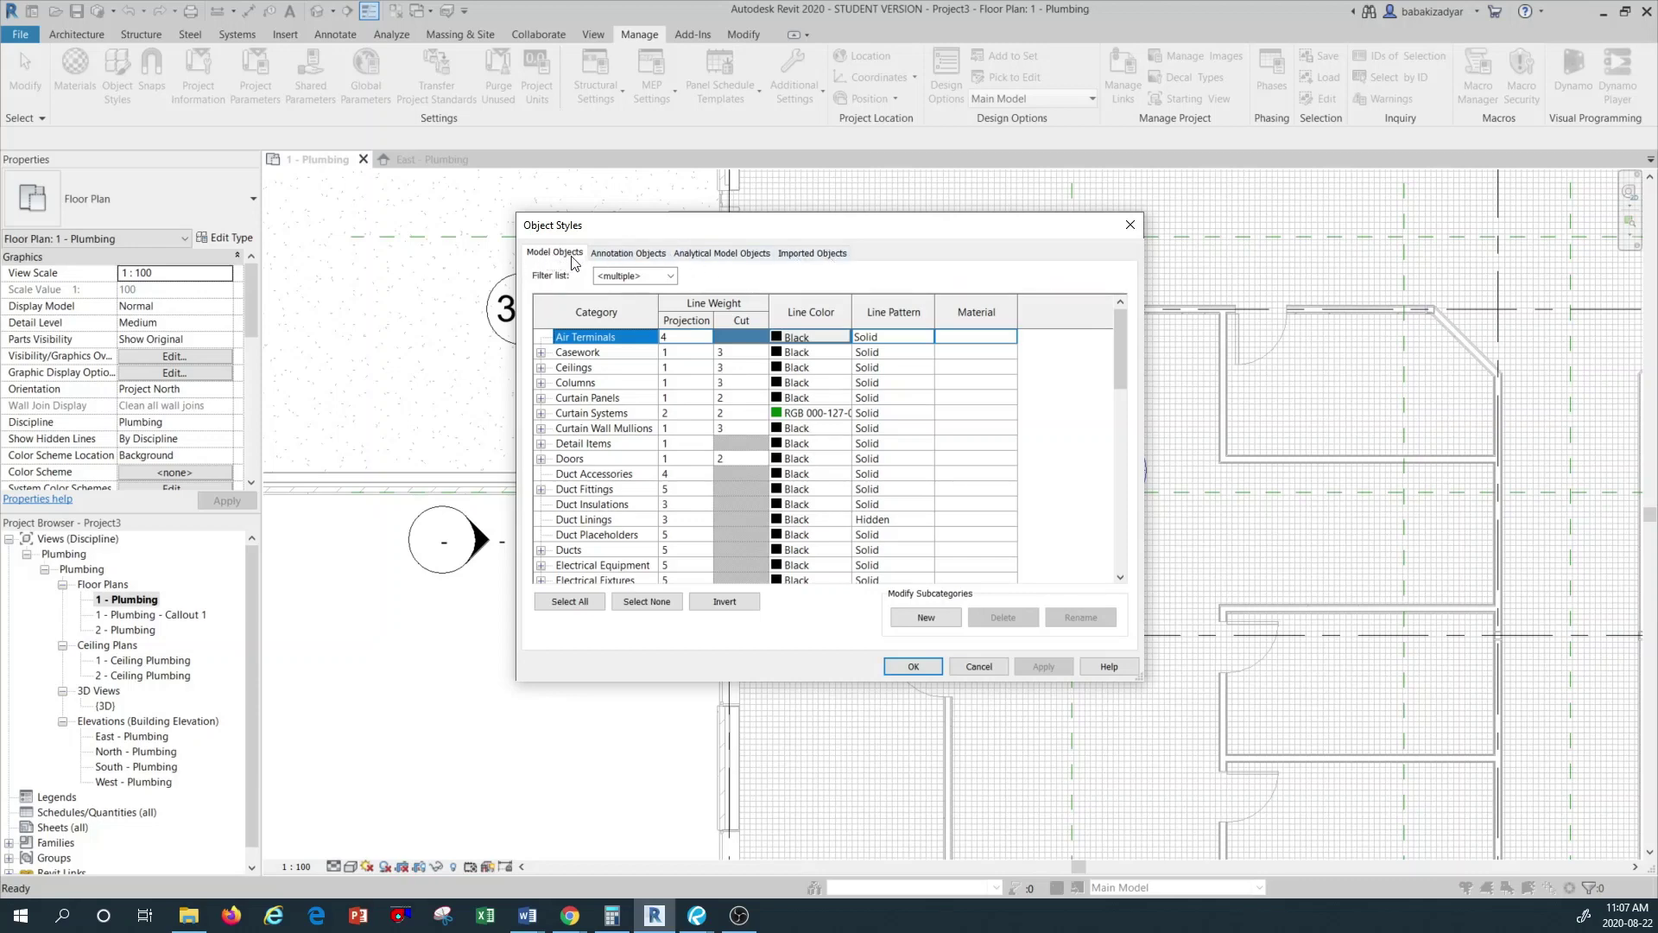
left_click(642, 254)
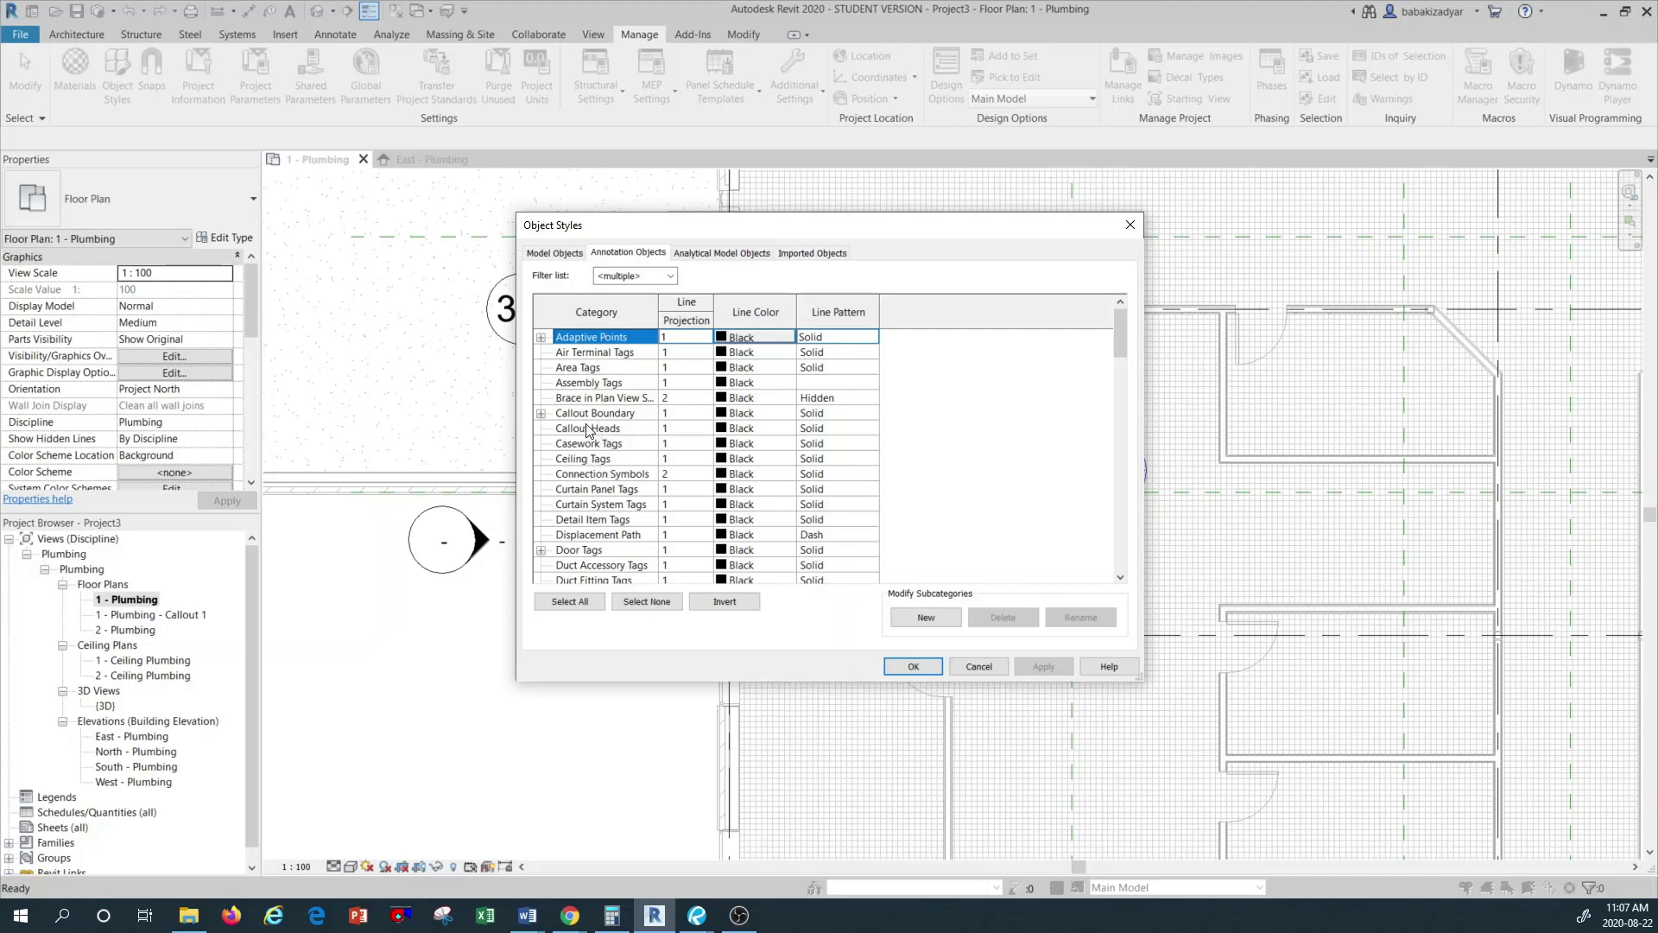
left_click(541, 414)
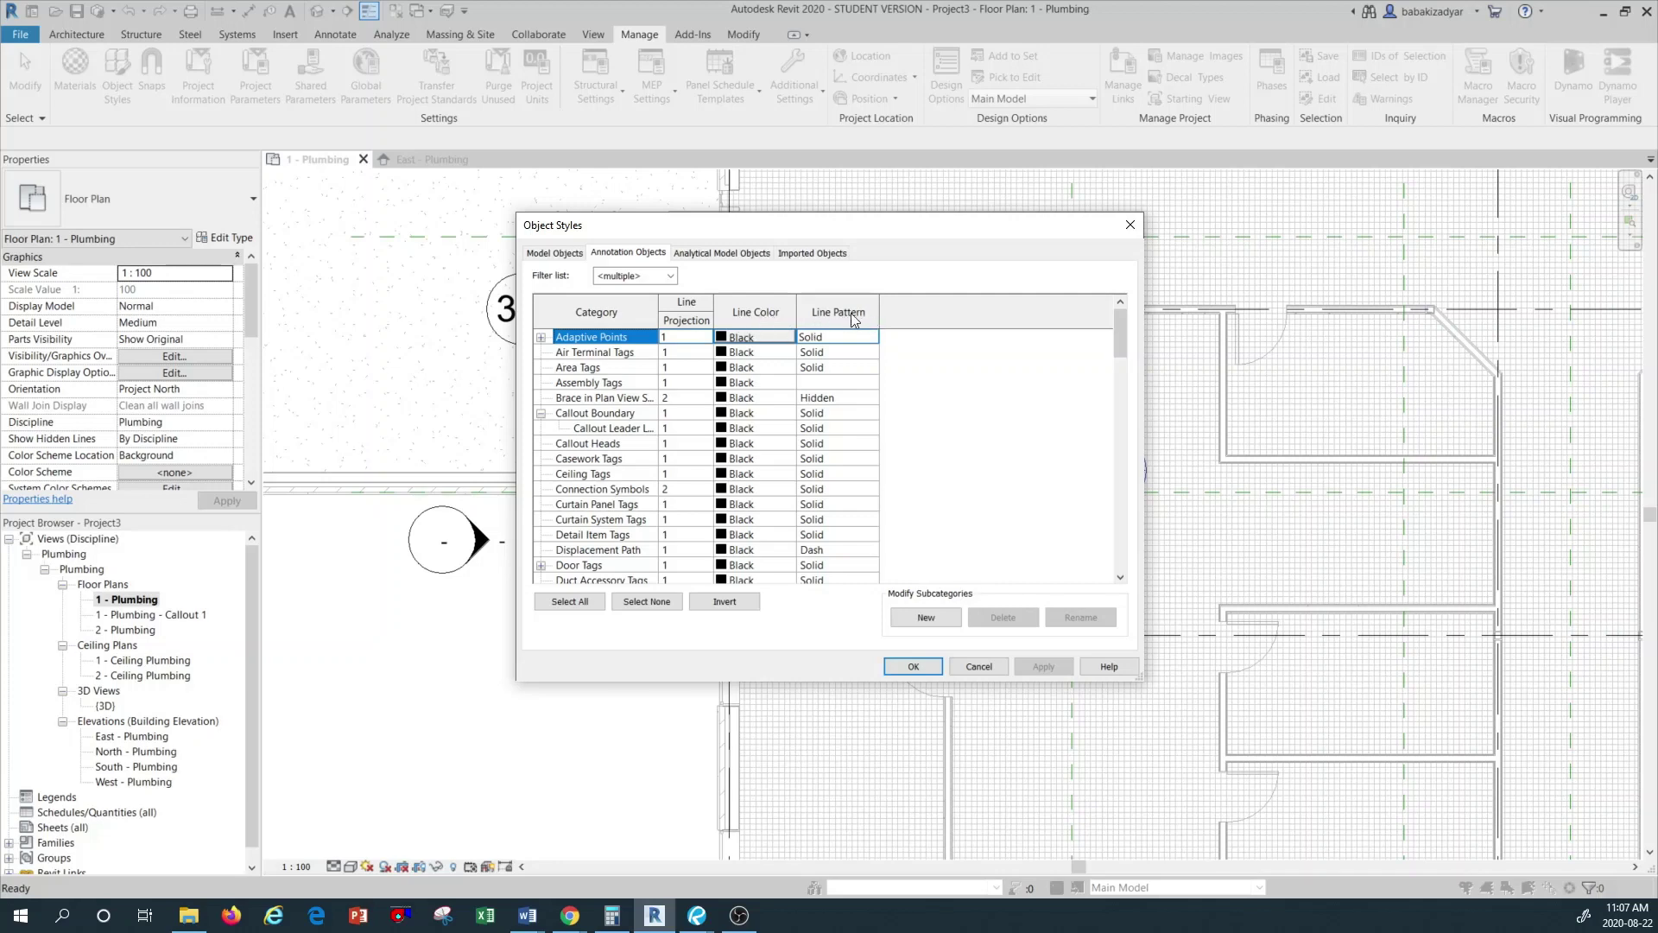
left_click(754, 418)
left_click(784, 418)
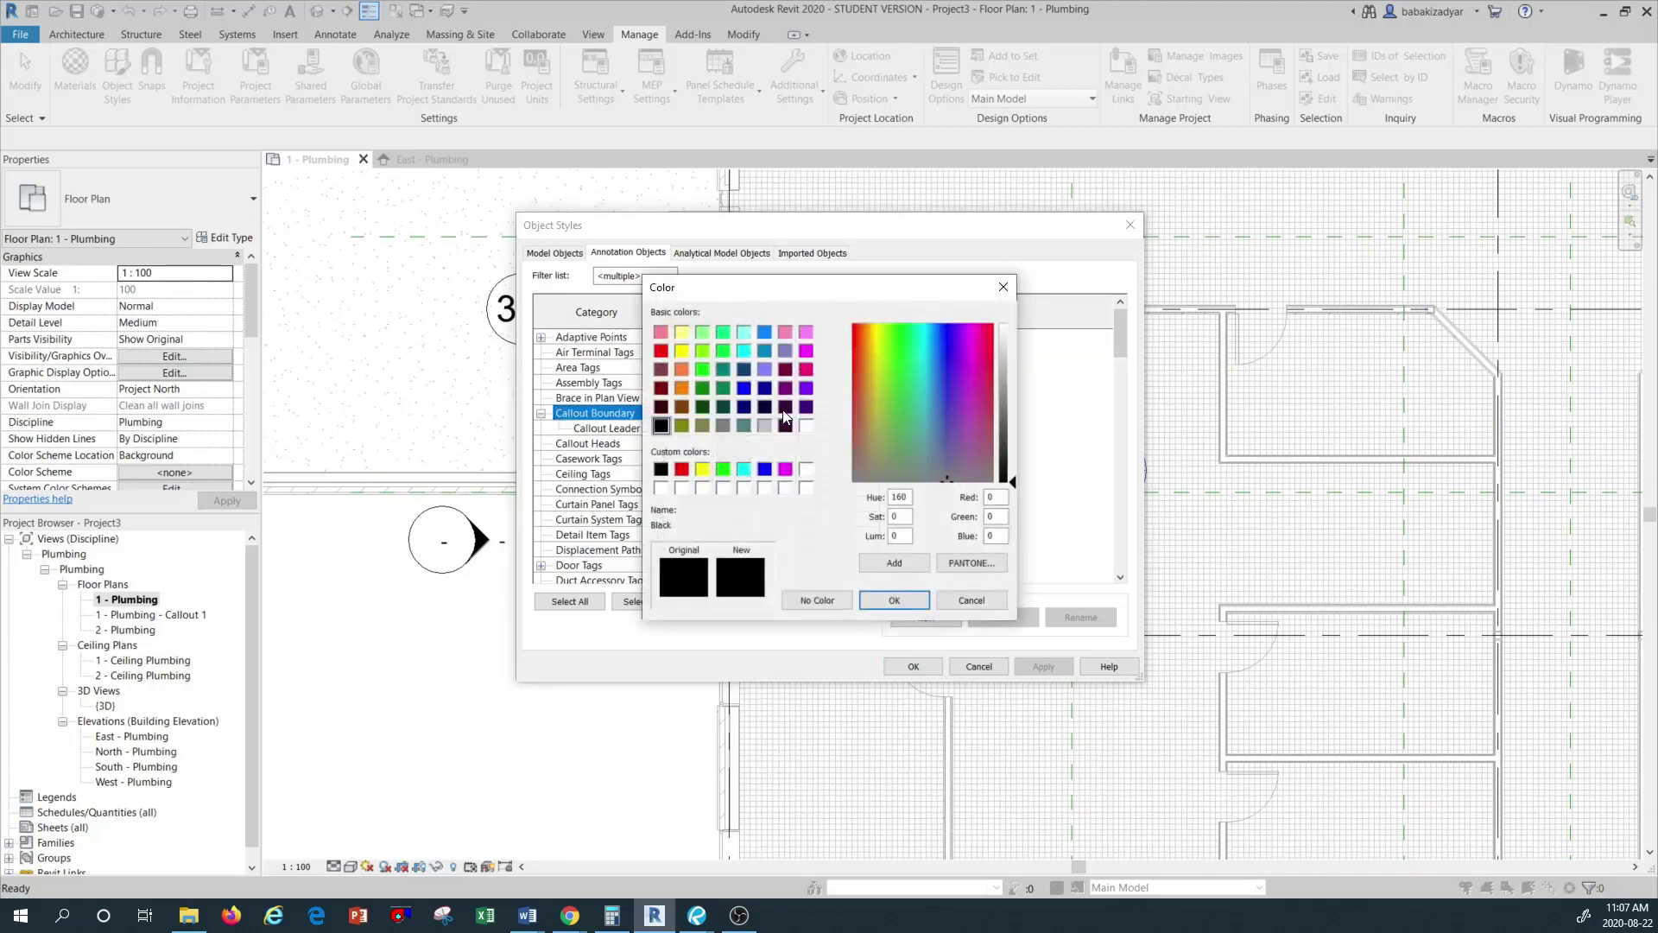
left_click(661, 351)
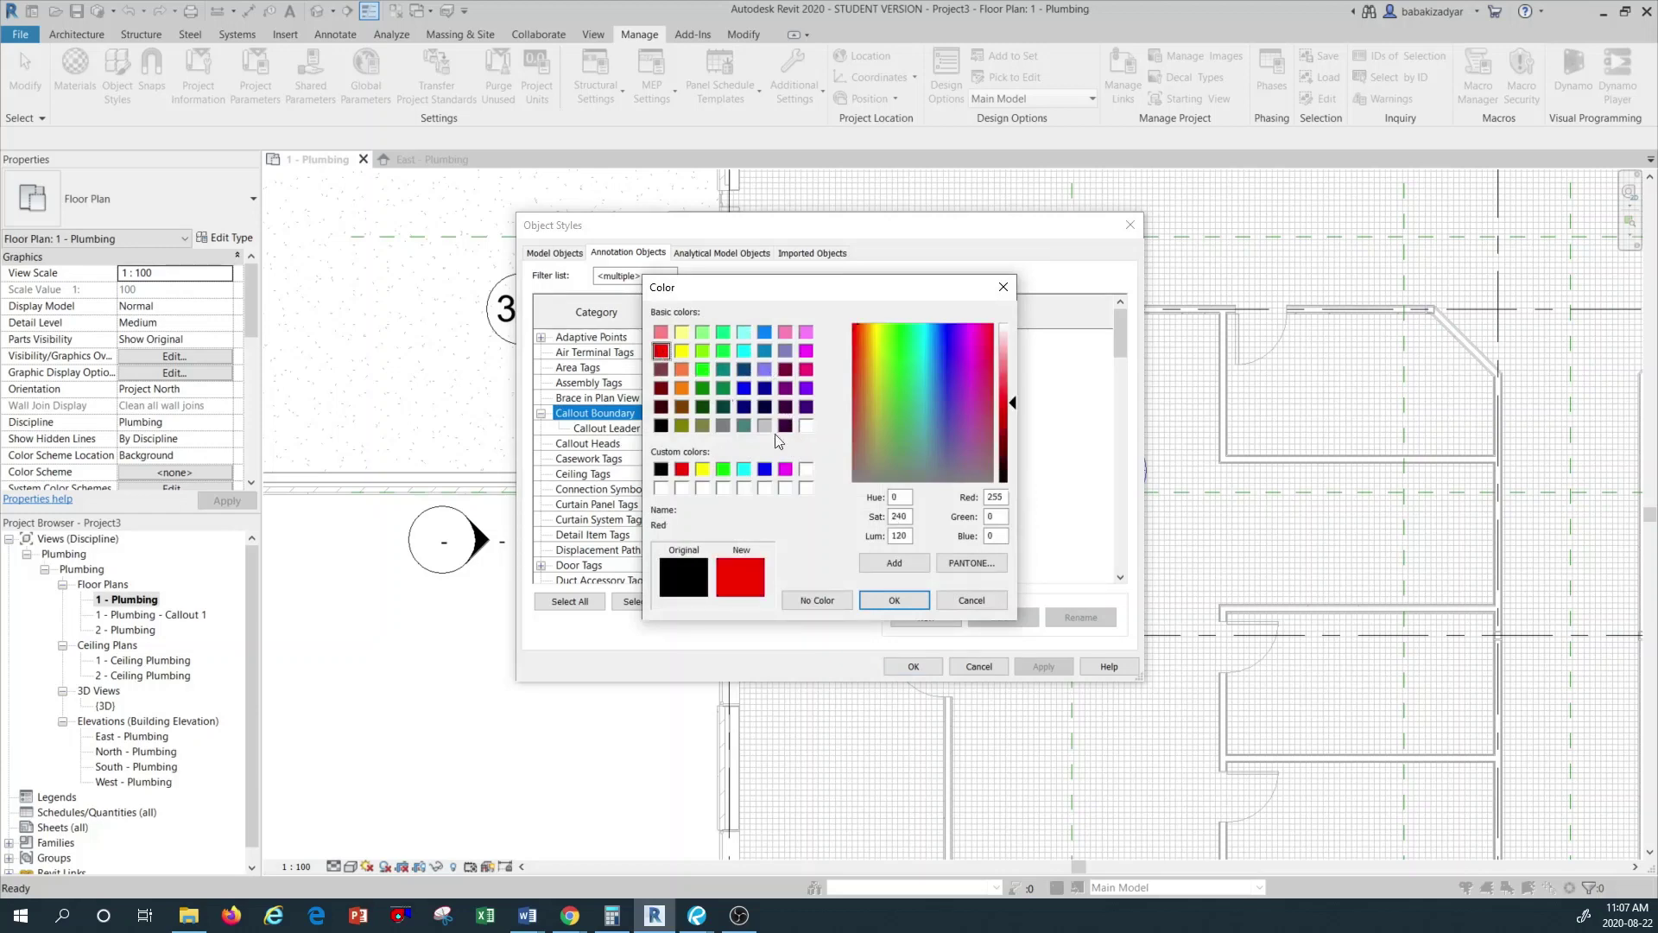
left_click(894, 600)
Set the Callout Boundary line pattern to Dash dot and apply the object style changes
left_click(834, 412)
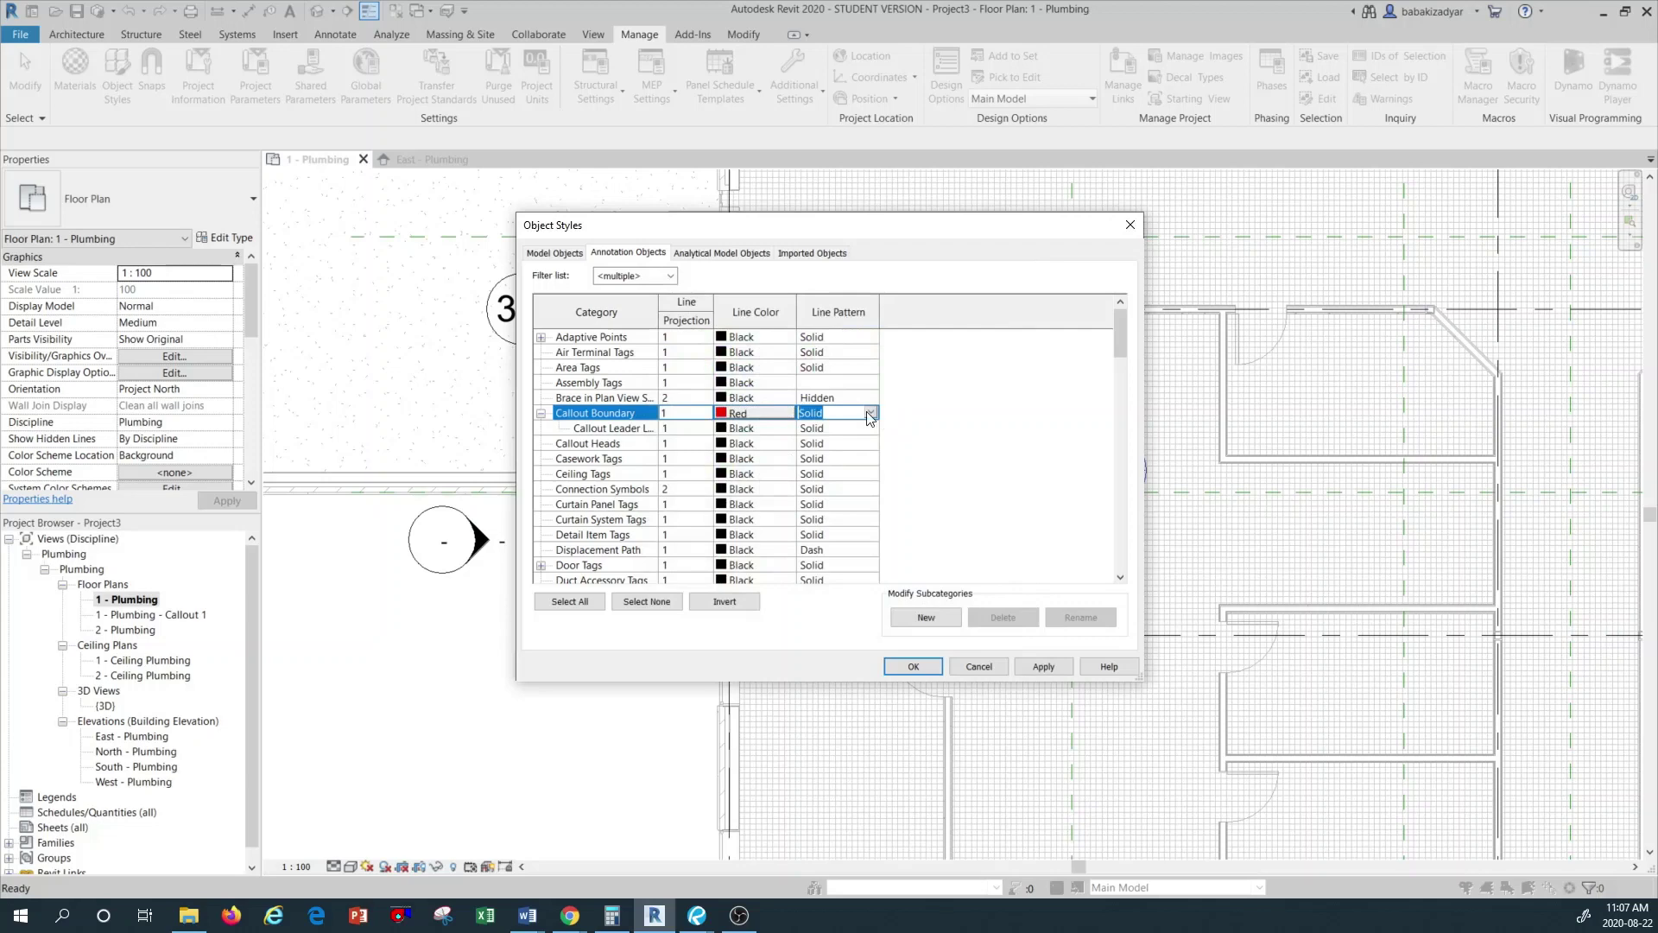
left_click(870, 413)
scroll(867, 449, "down", 2)
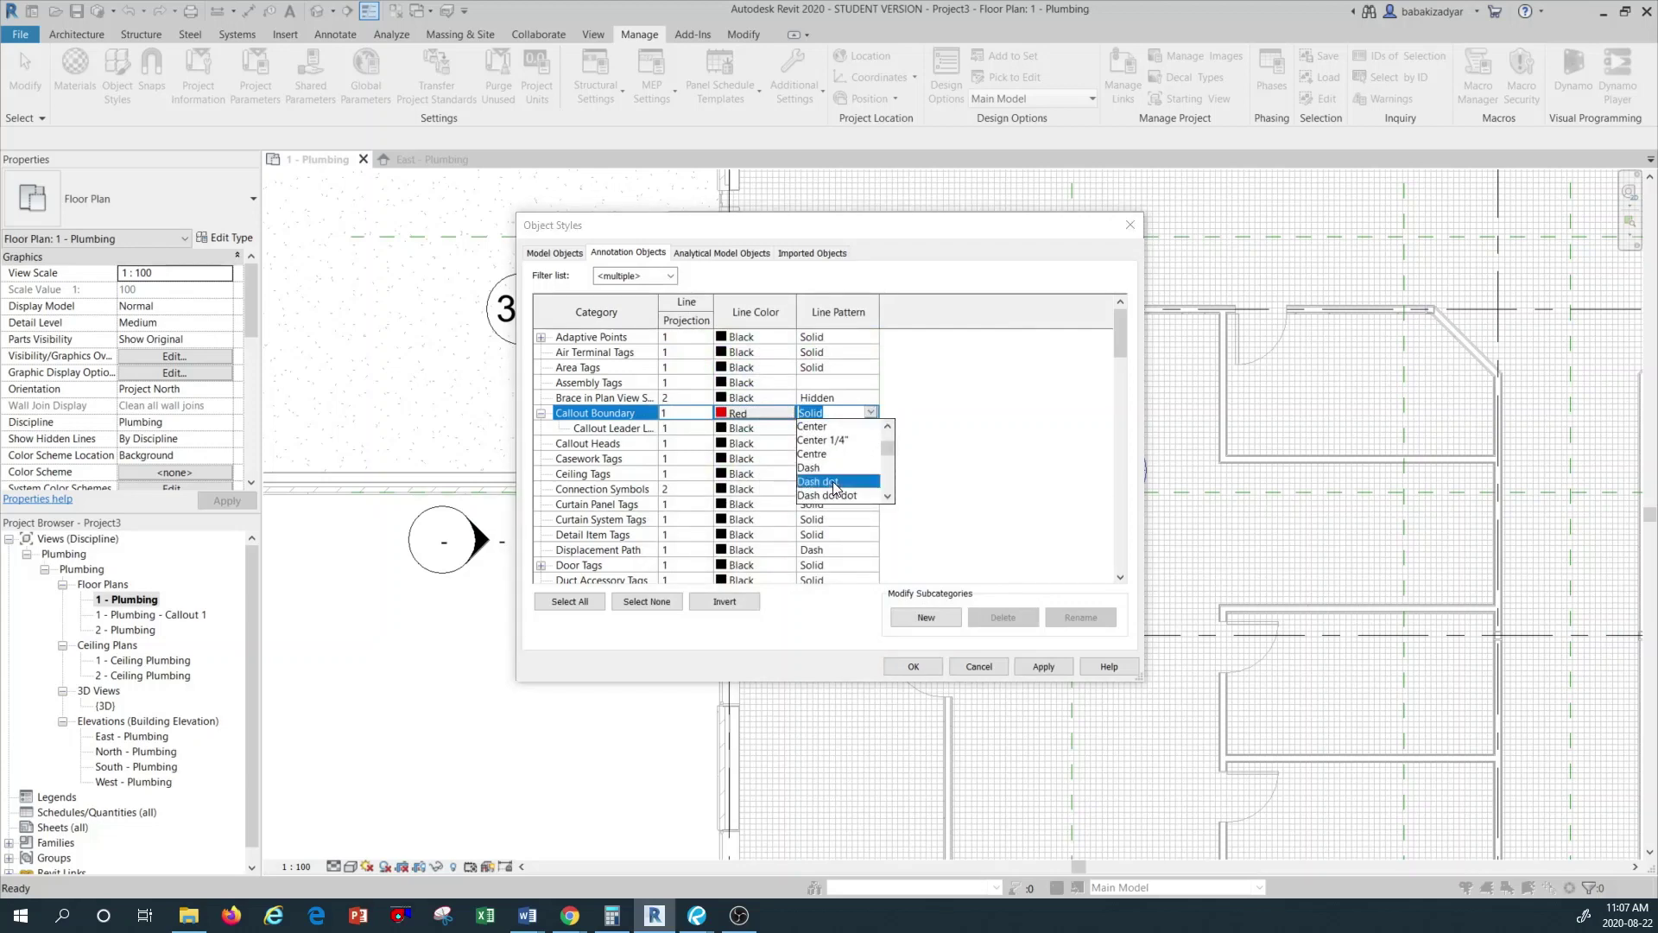
left_click(835, 484)
left_click(1045, 669)
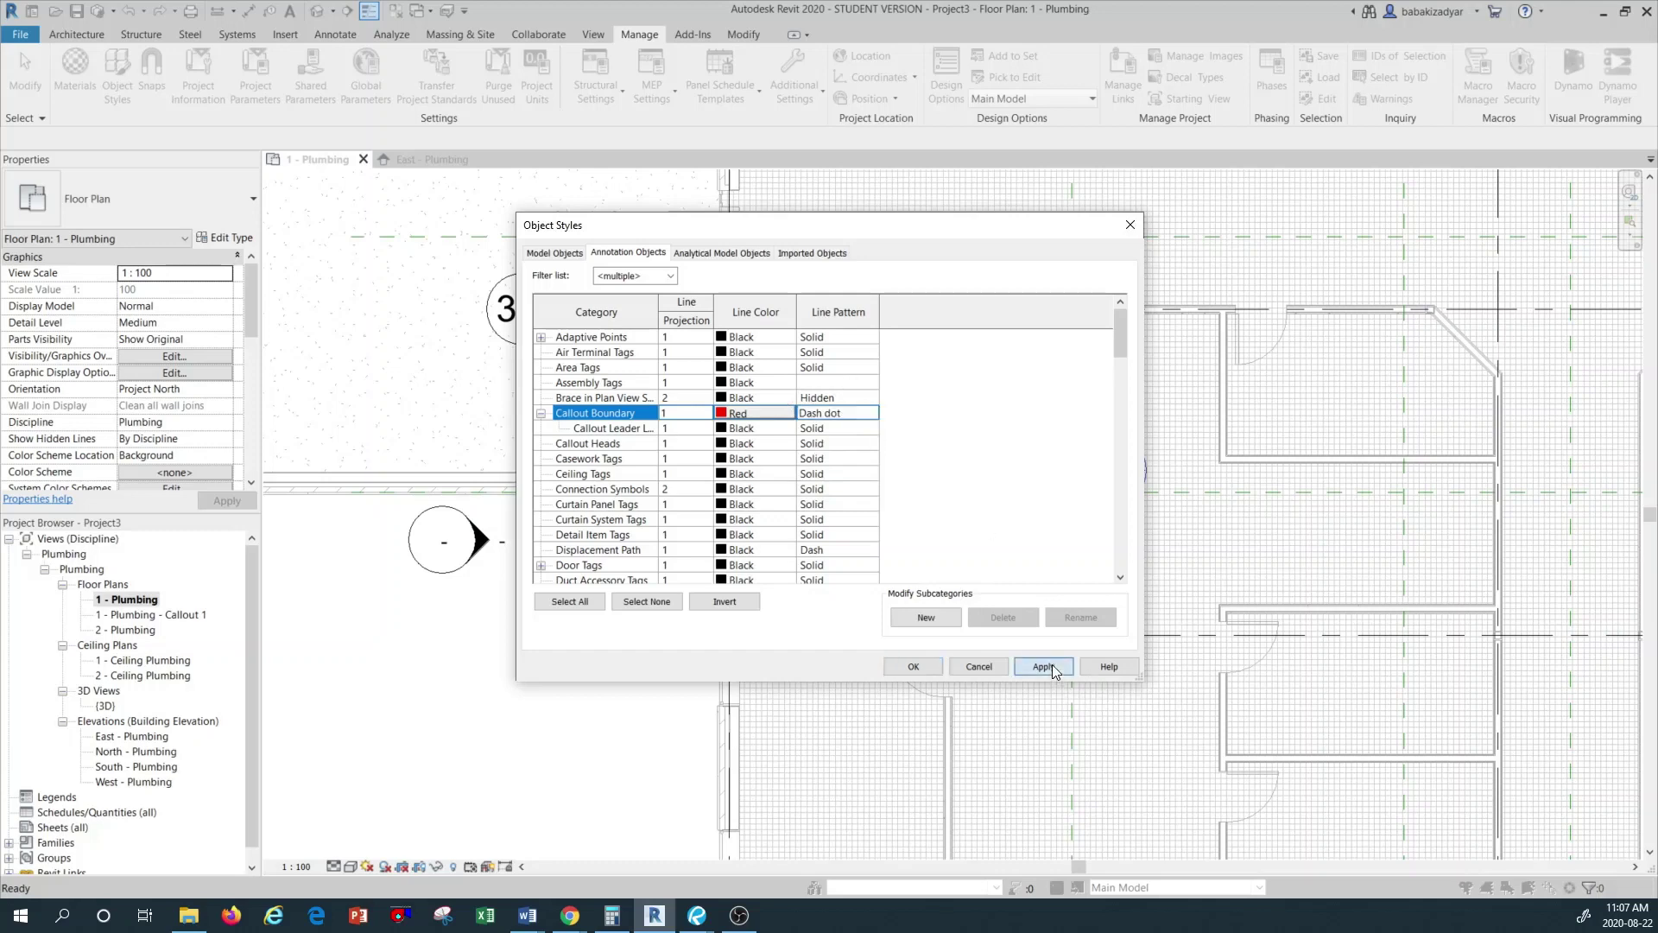
left_click(922, 665)
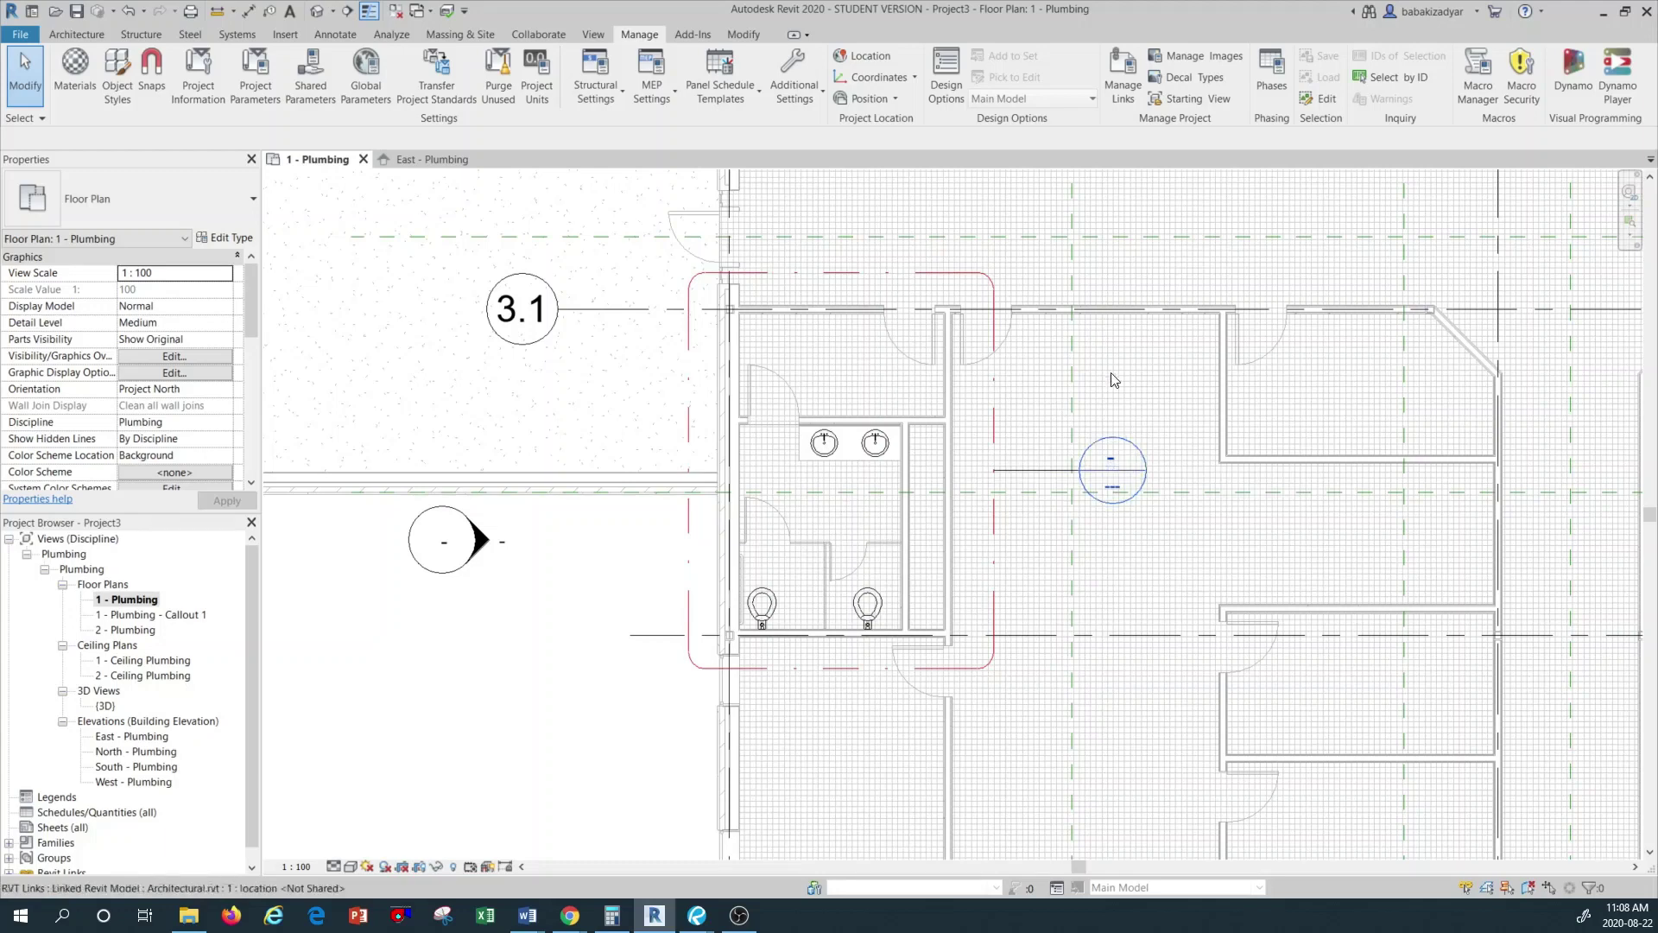
Open the washroom callout's view and set its view template to <None>
double_click(1112, 469)
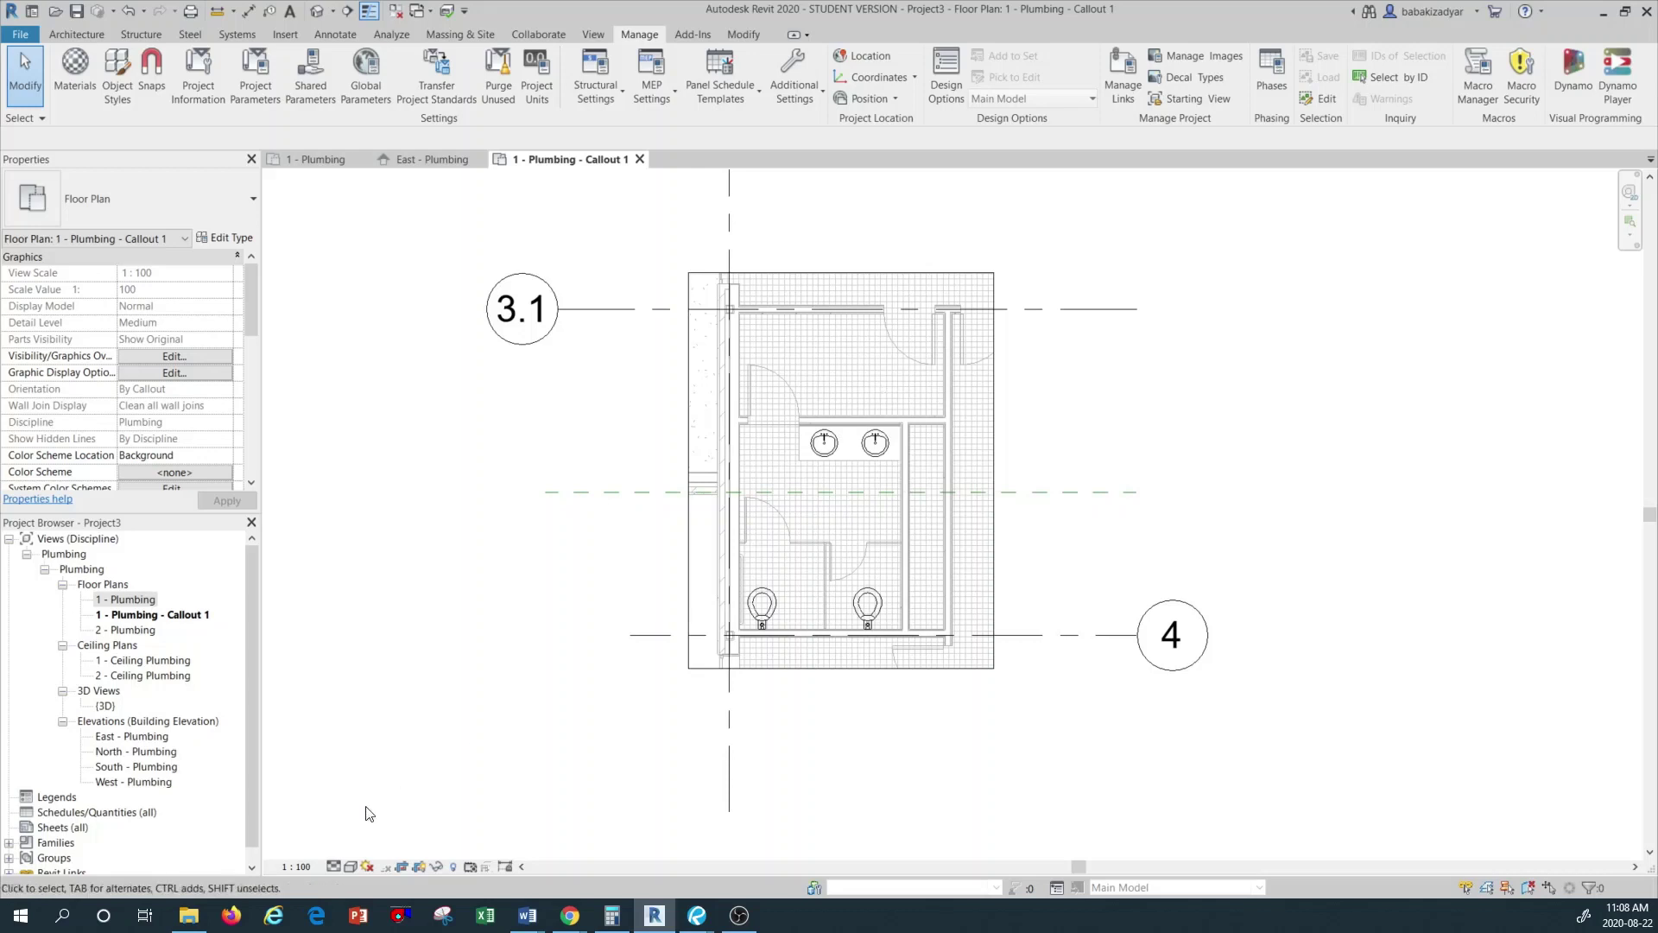
left_click(302, 867)
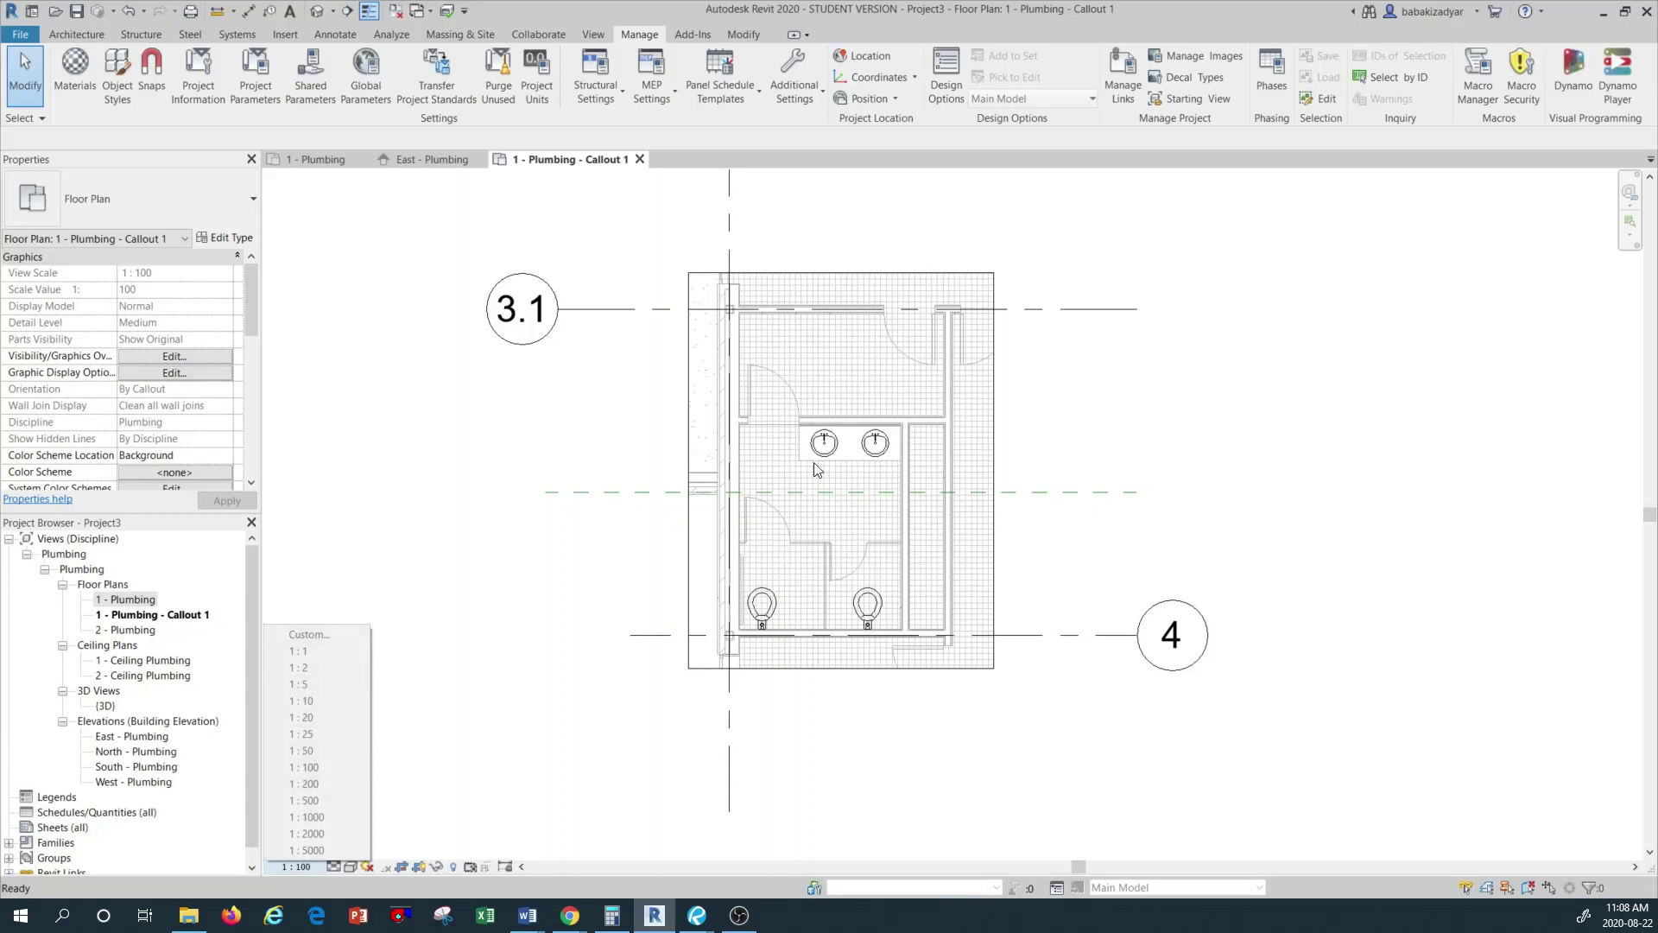
left_click(420, 494)
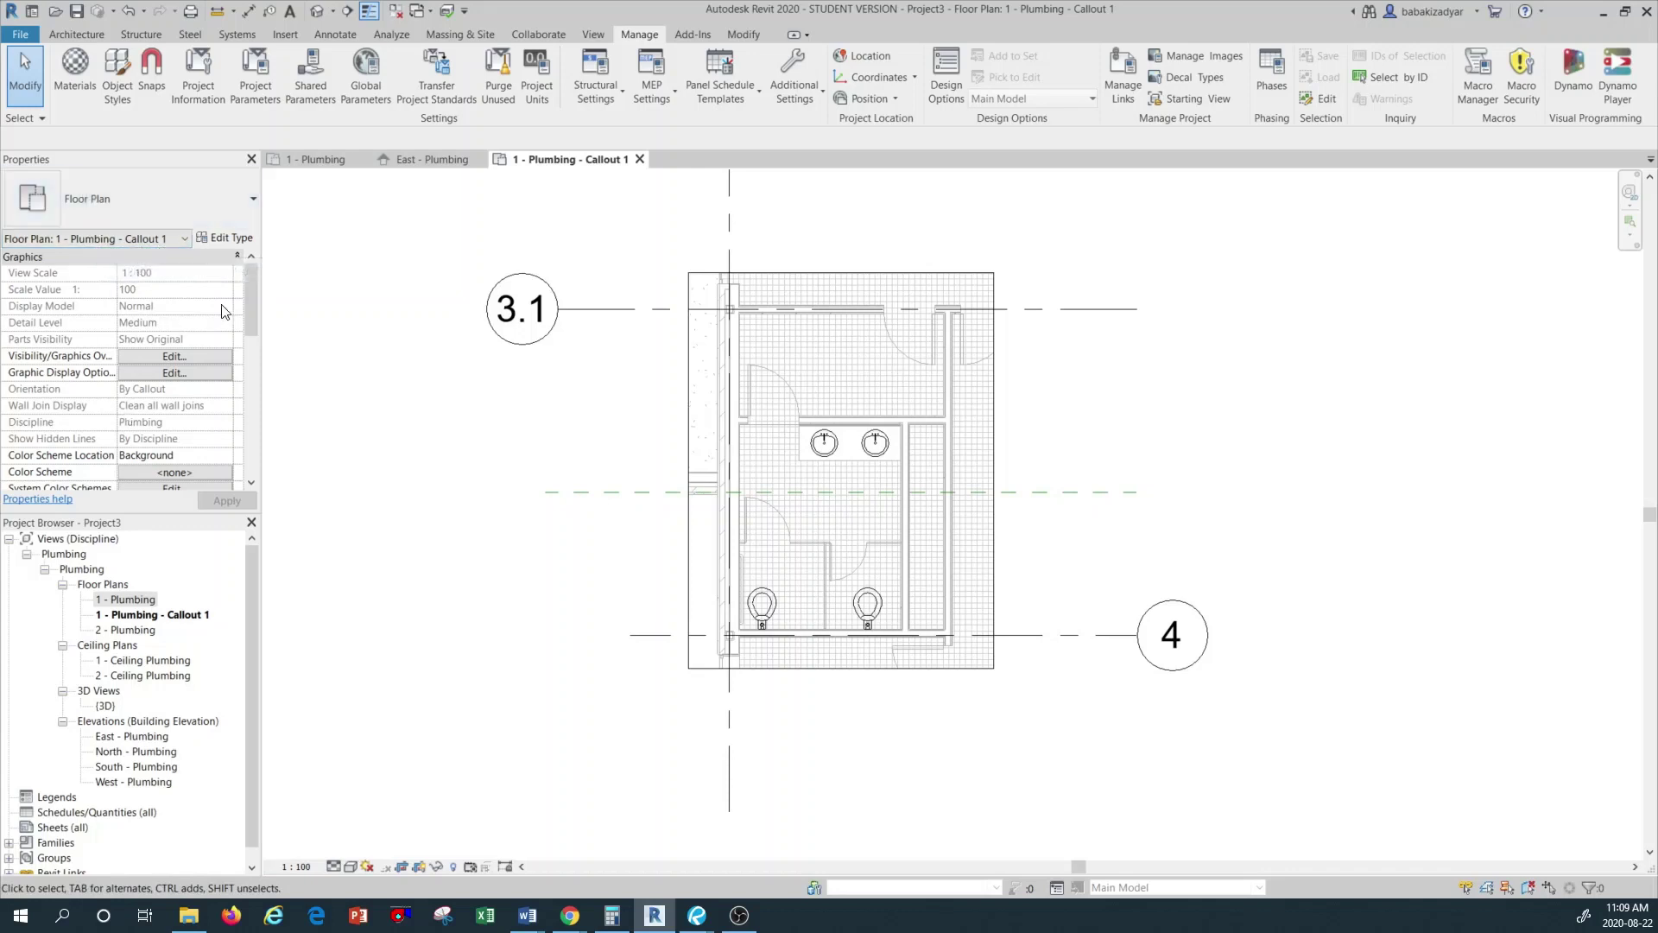
left_click_drag(247, 297, 252, 427)
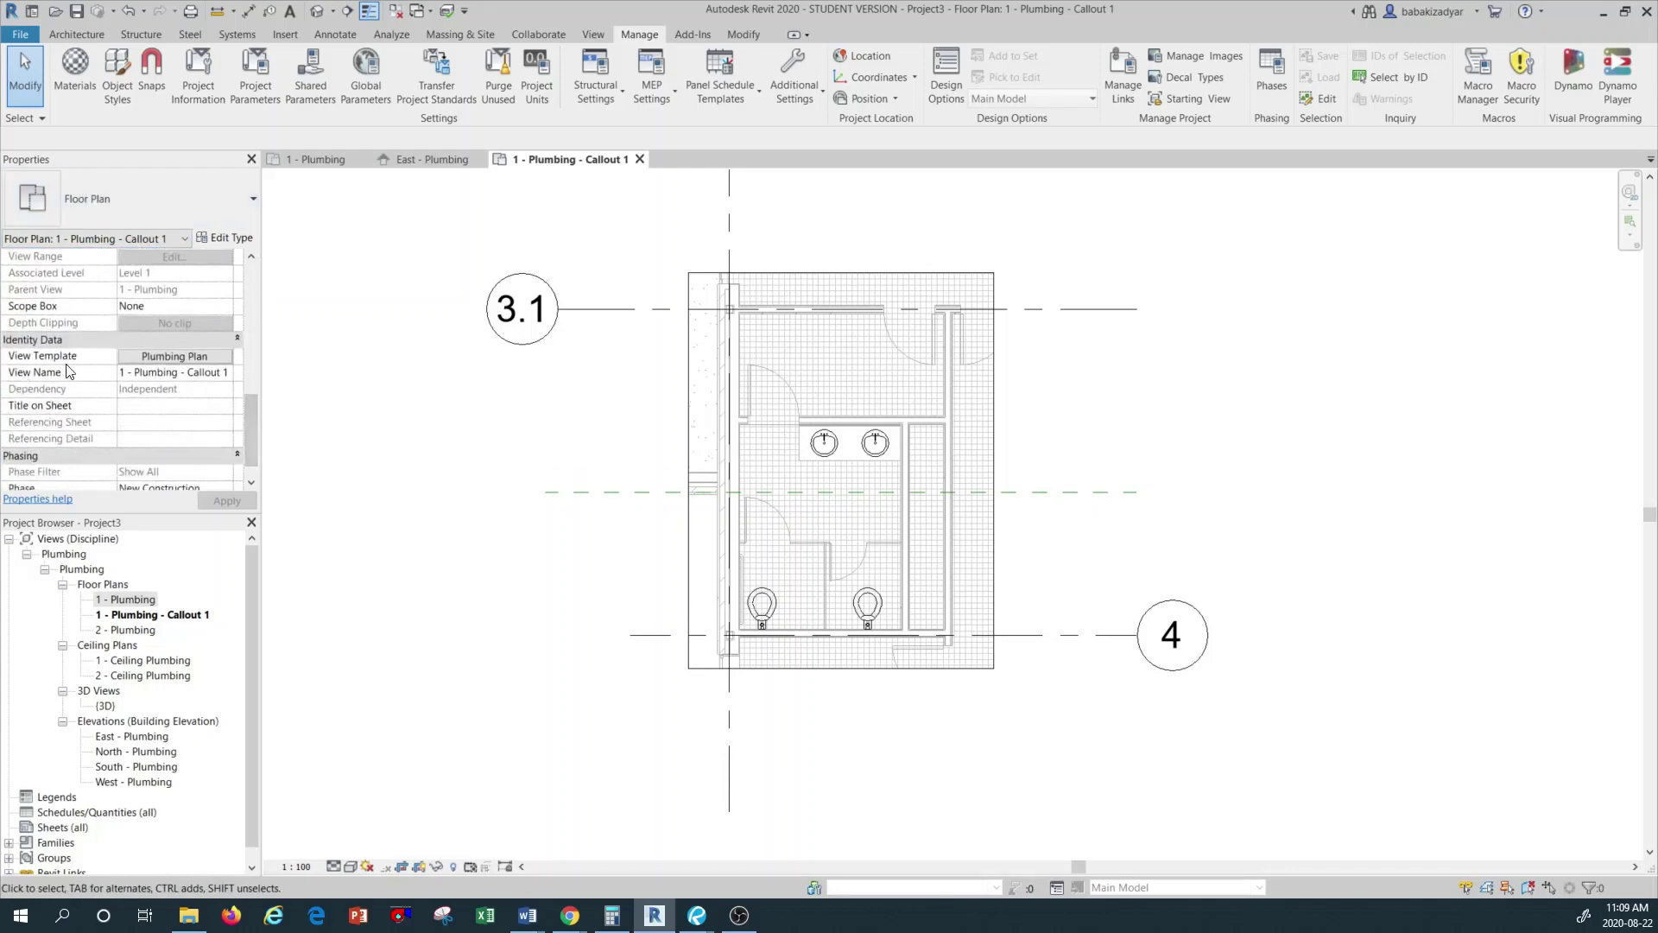
left_click(205, 355)
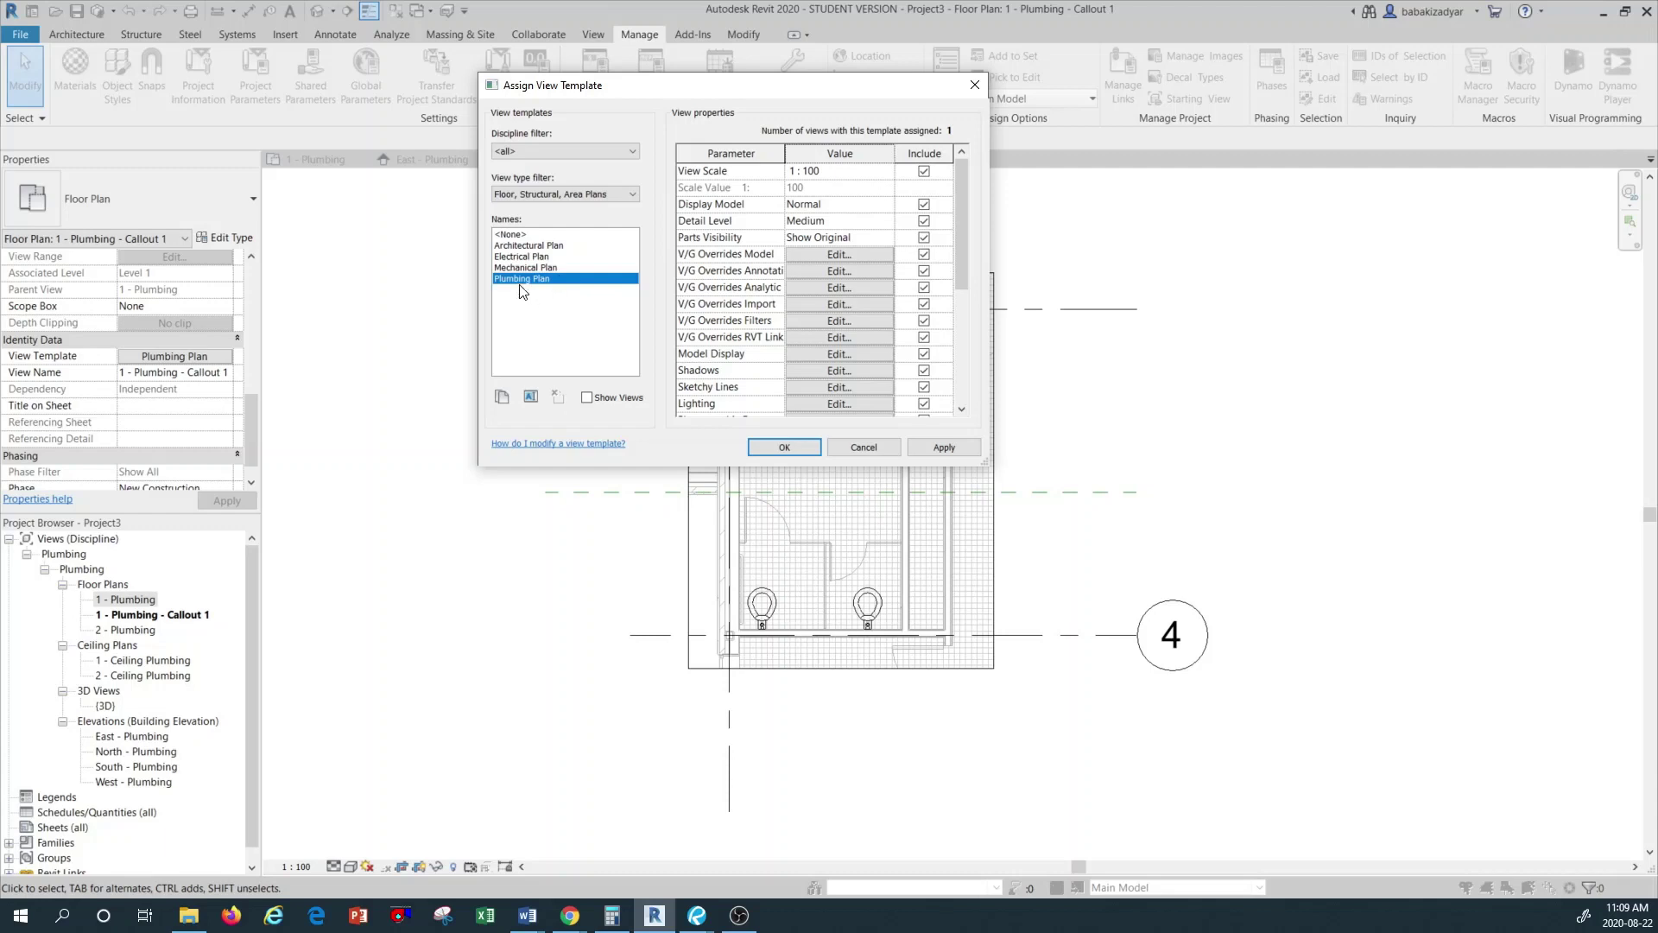
left_click(512, 235)
left_click(967, 445)
left_click(802, 448)
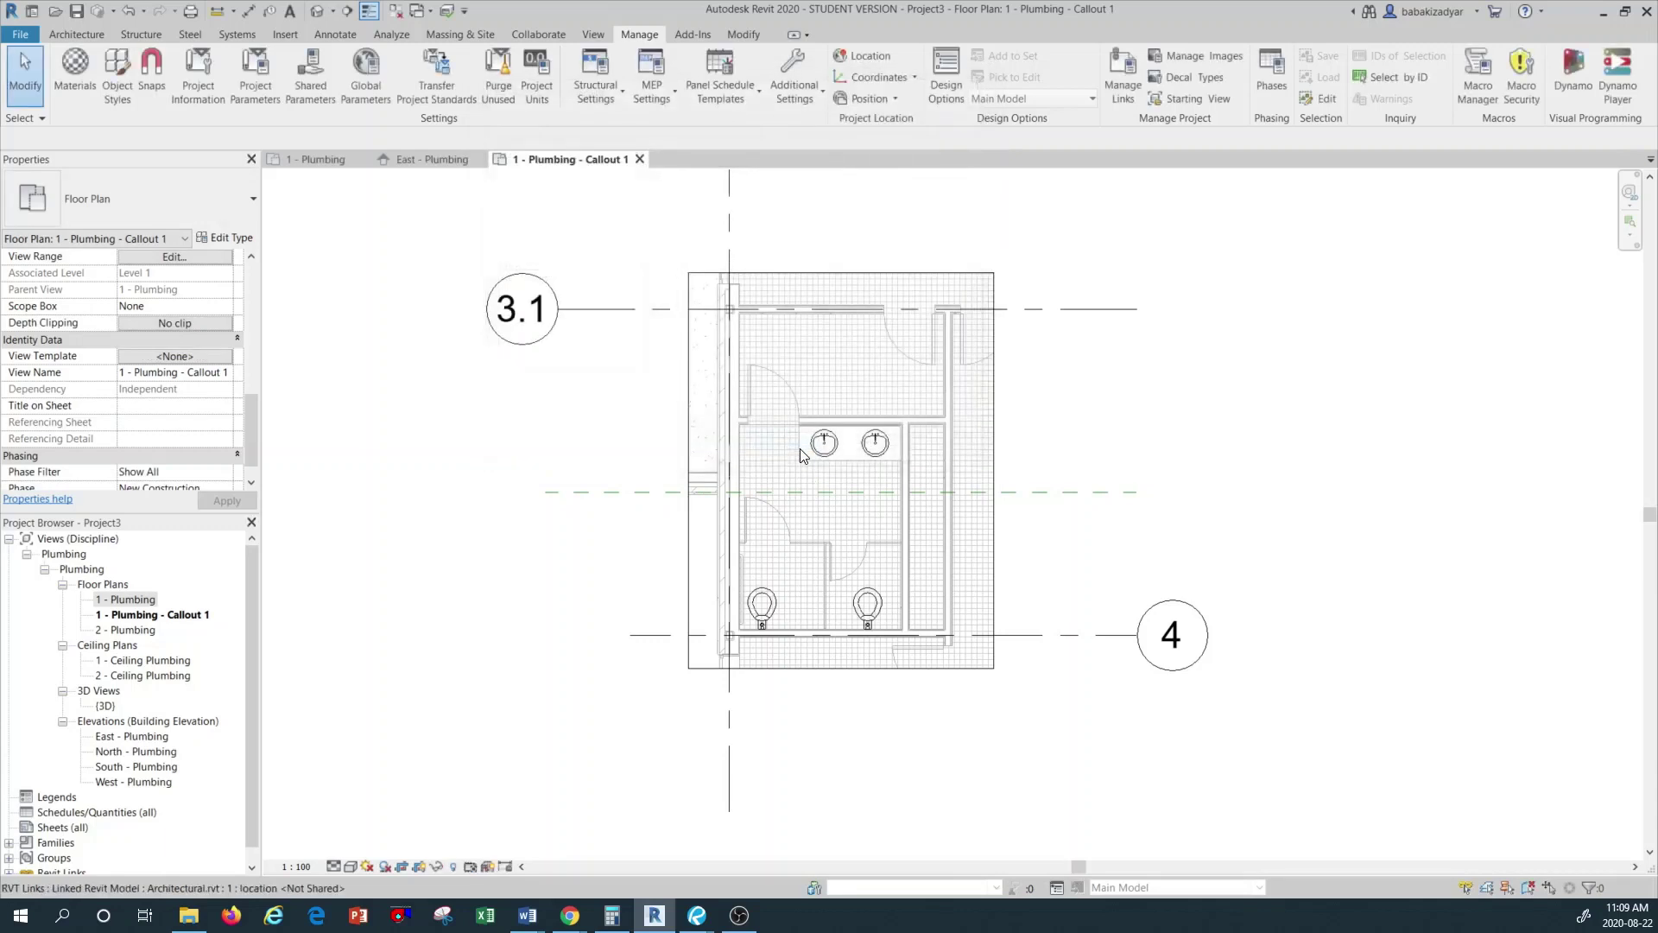
Set the scale of the 1 - Plumbing - Callout 1 view to 1 : 50
left_click(294, 867)
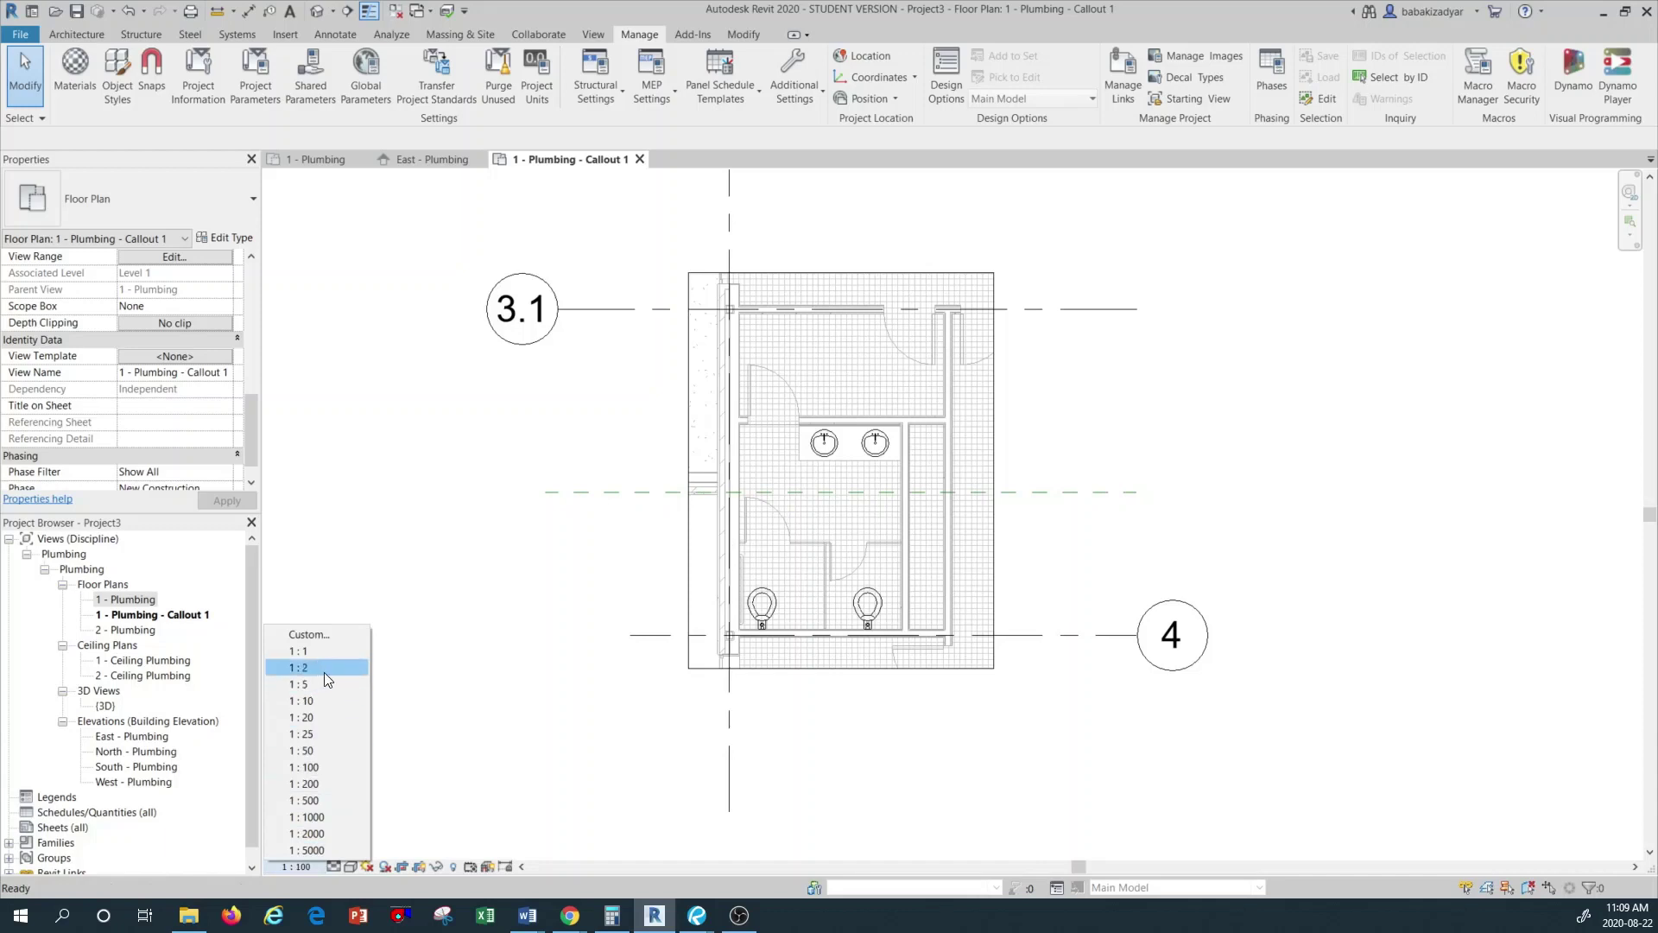
left_click(308, 750)
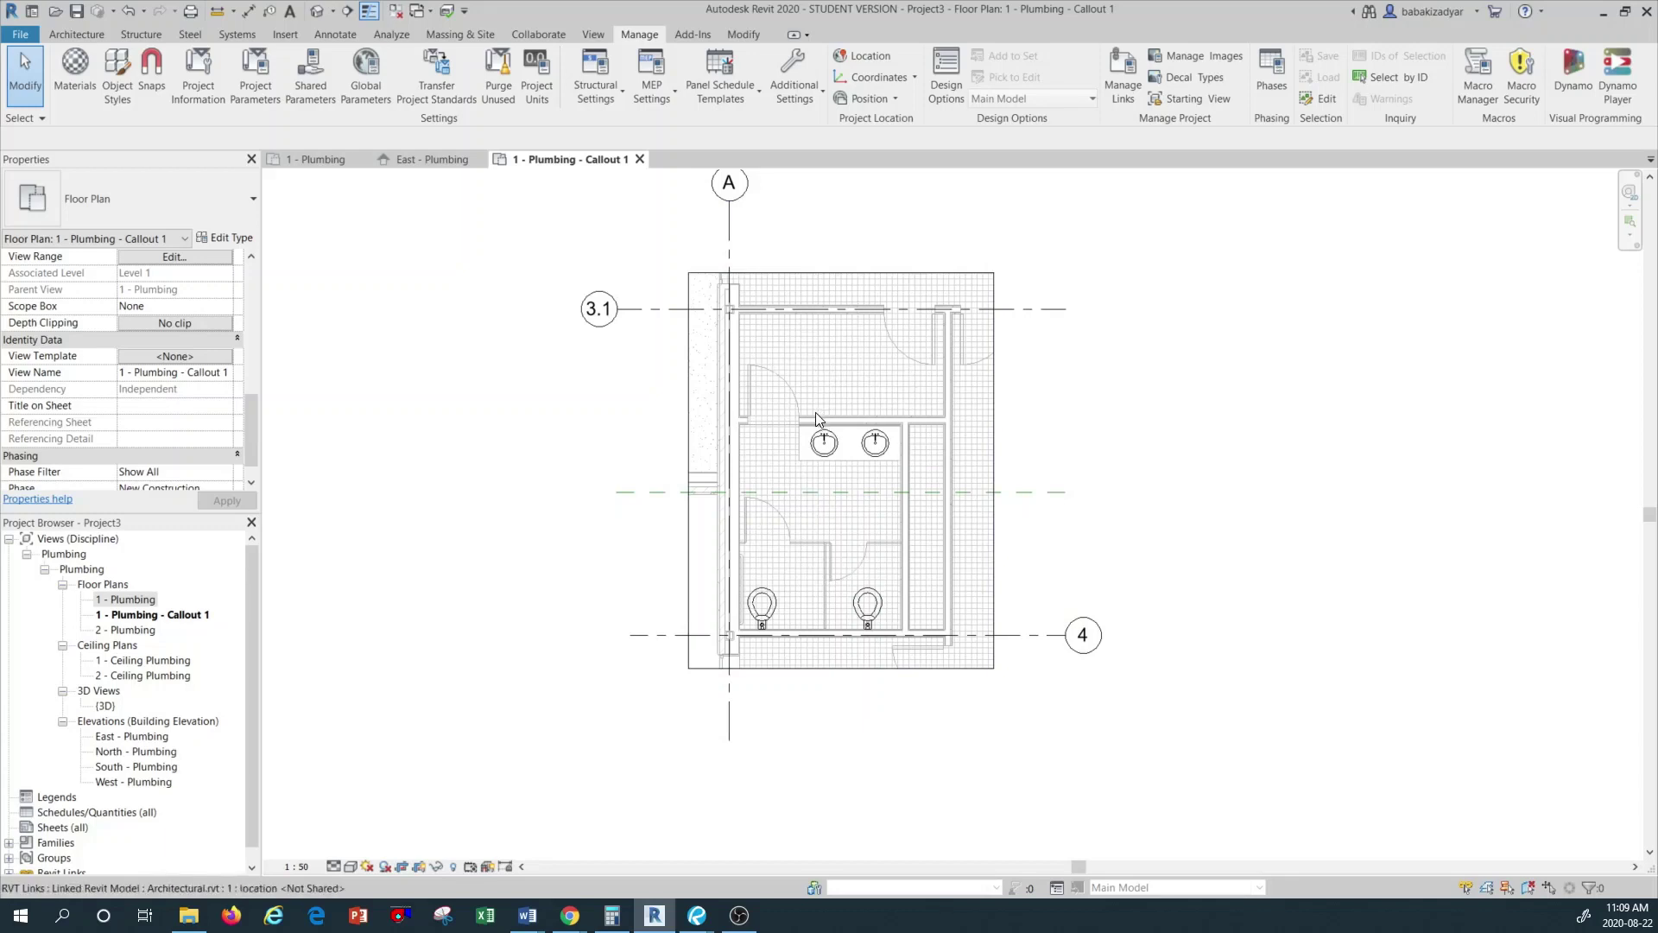
scroll(817, 419, "up", 2)
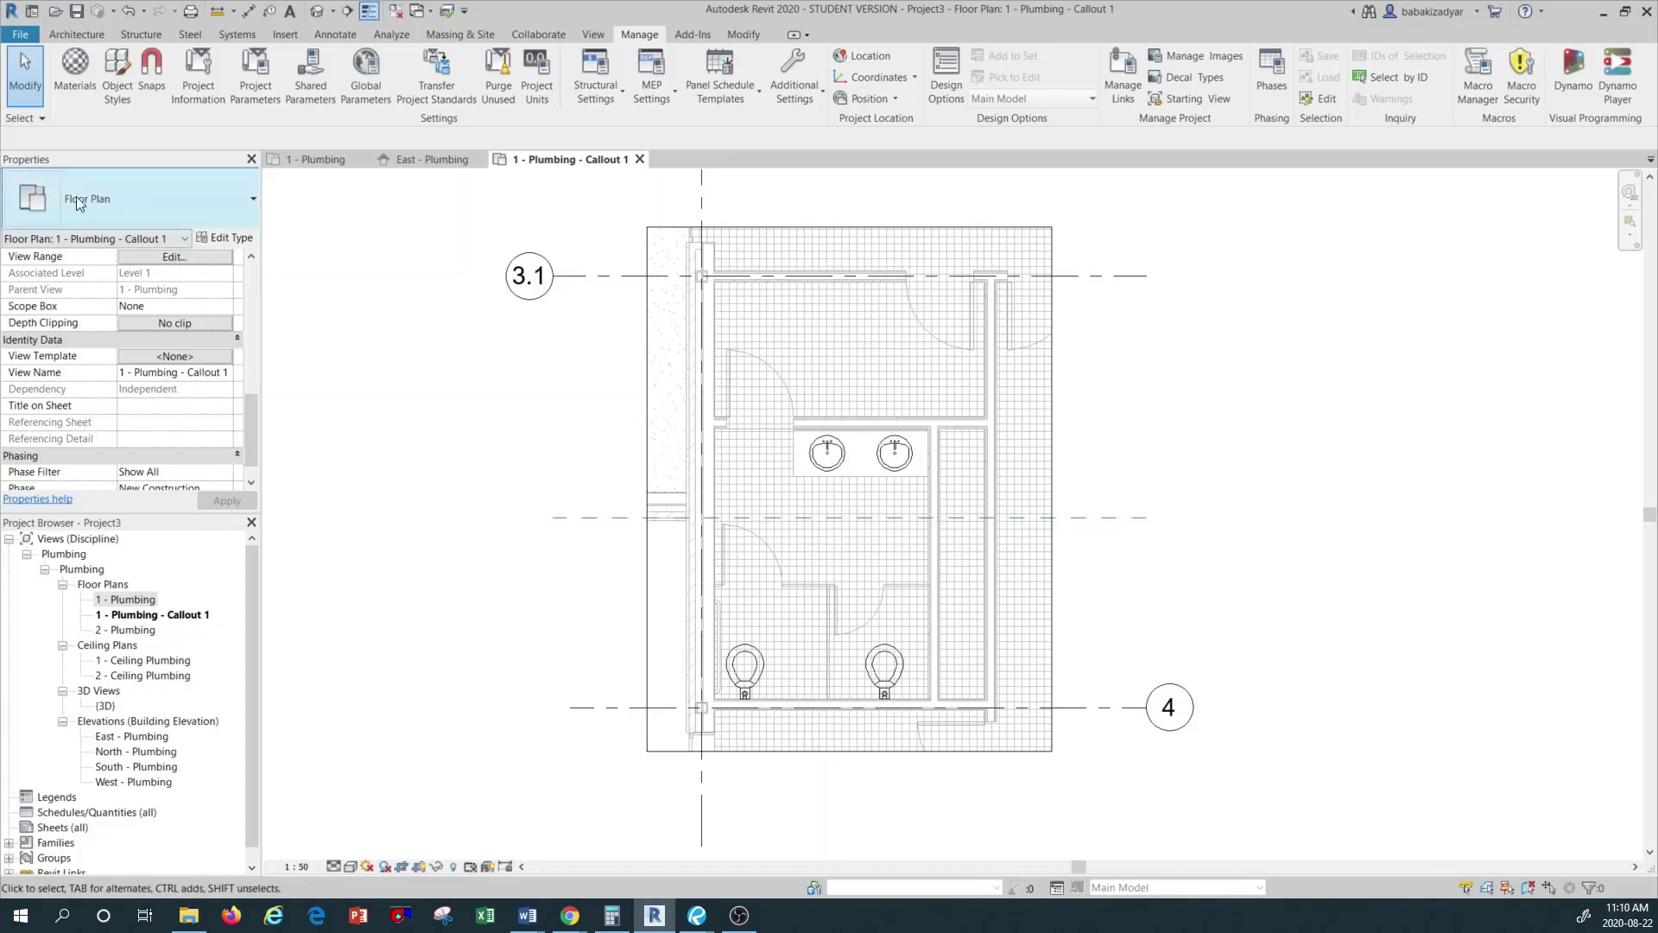
Hide the foreground and background projection/surface patterns of the Floors category in the callout view's Visibility/Graphics Overrides
left_click(252, 361)
left_click_drag(252, 376, 252, 318)
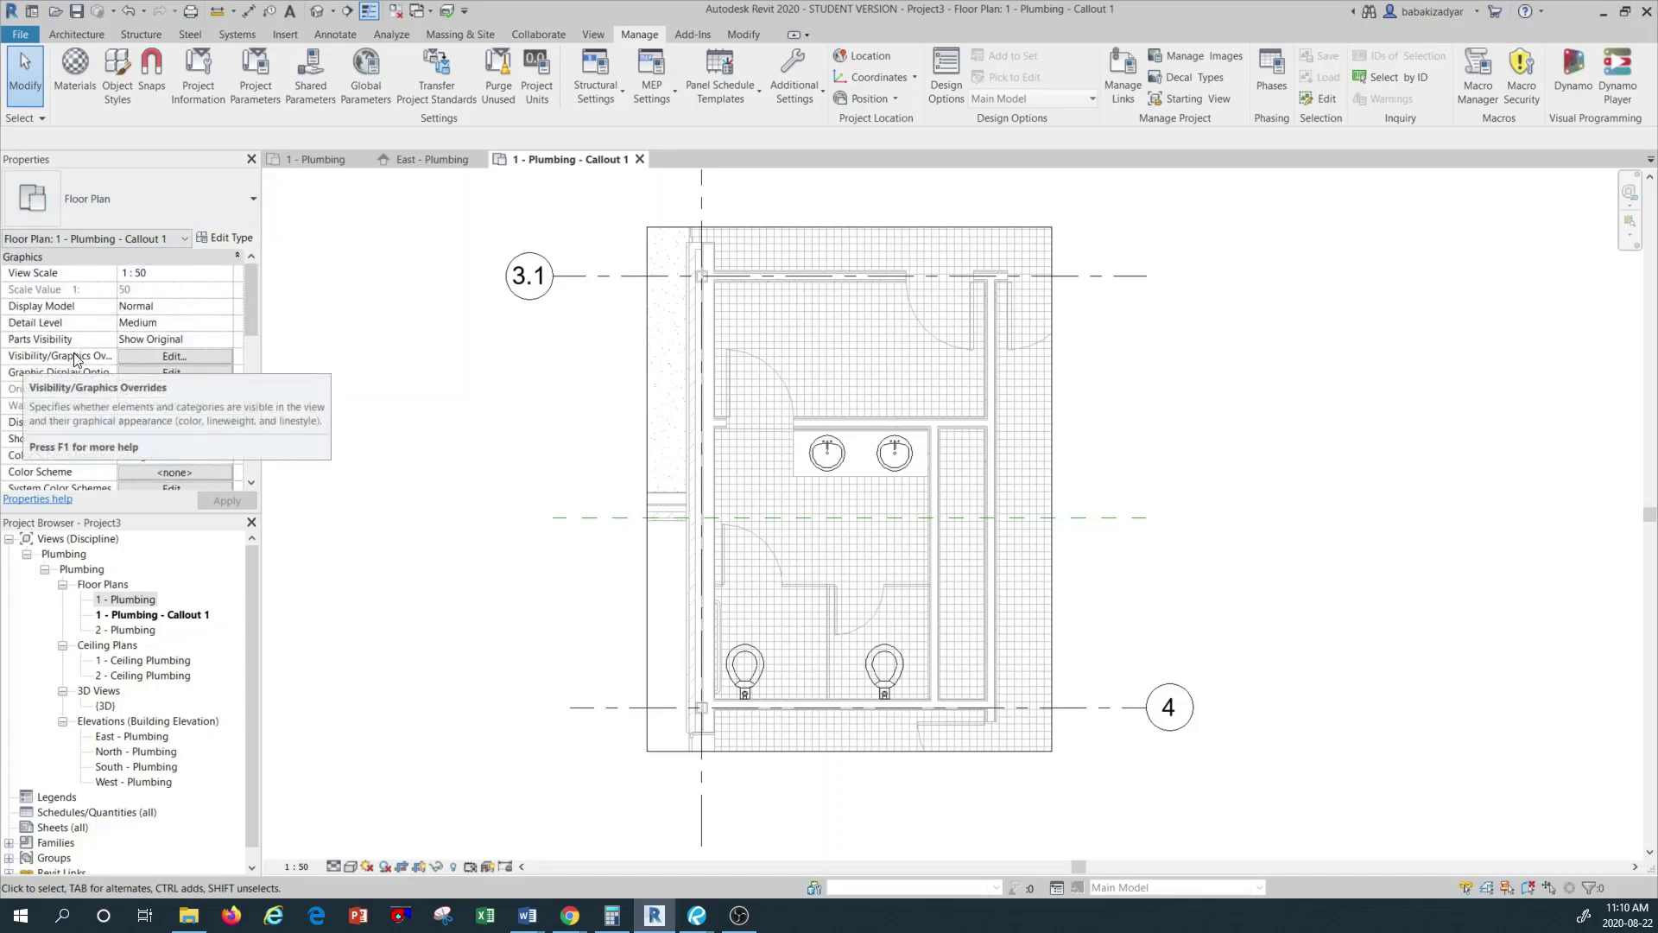
left_click(190, 356)
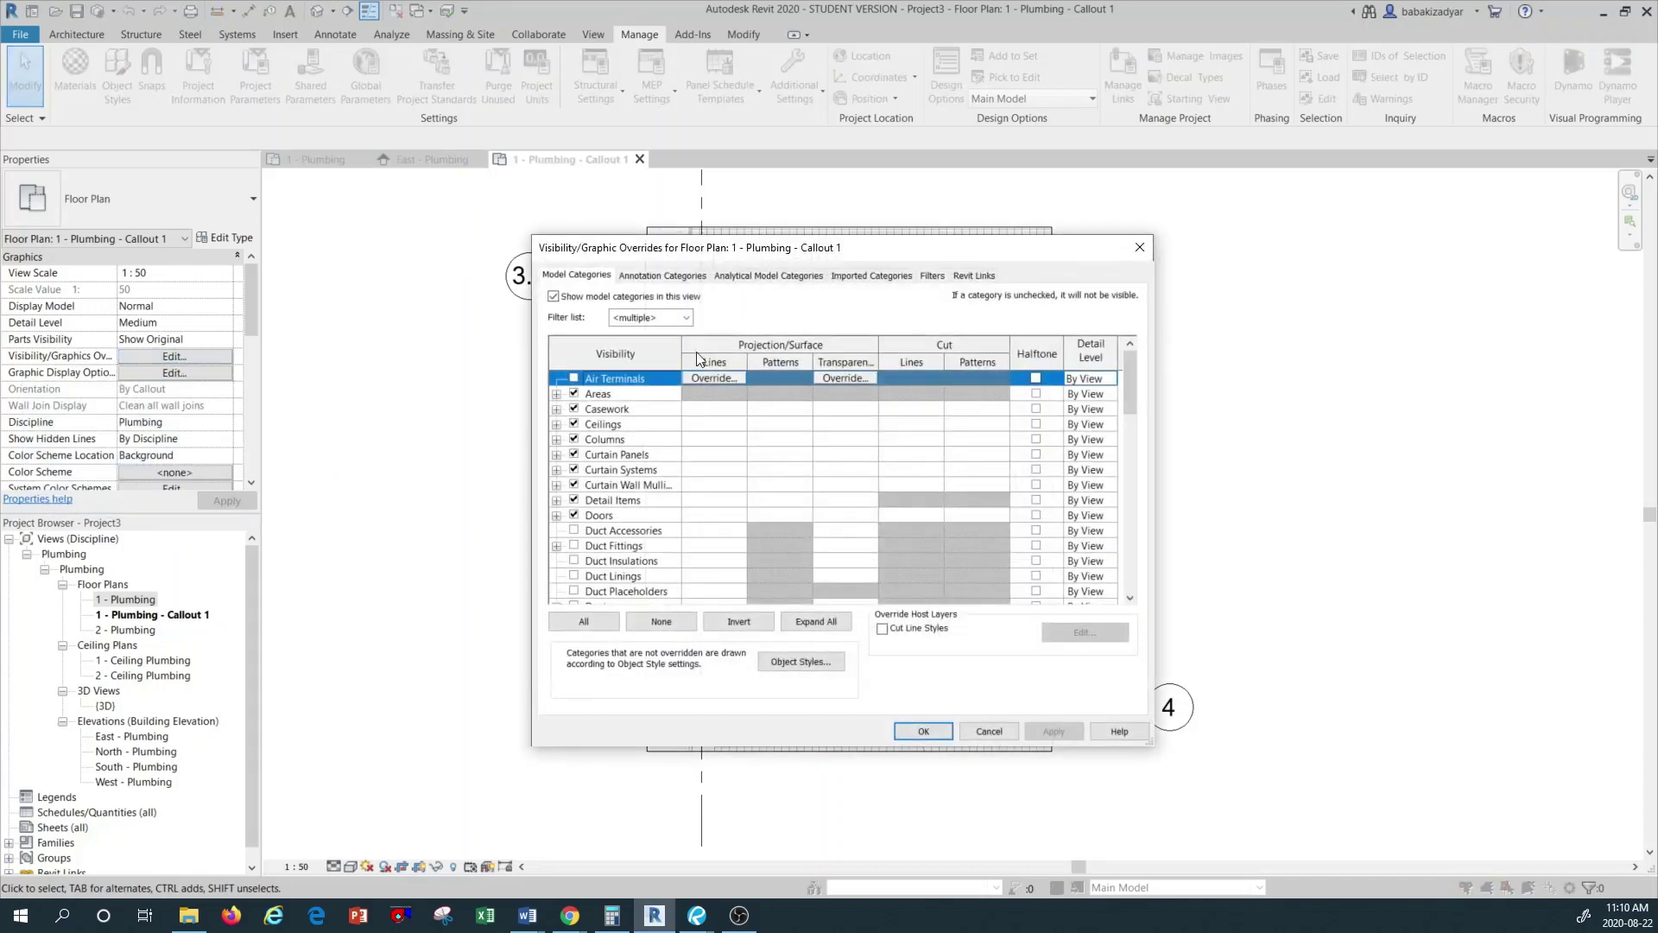
scroll(604, 454, "down", 4)
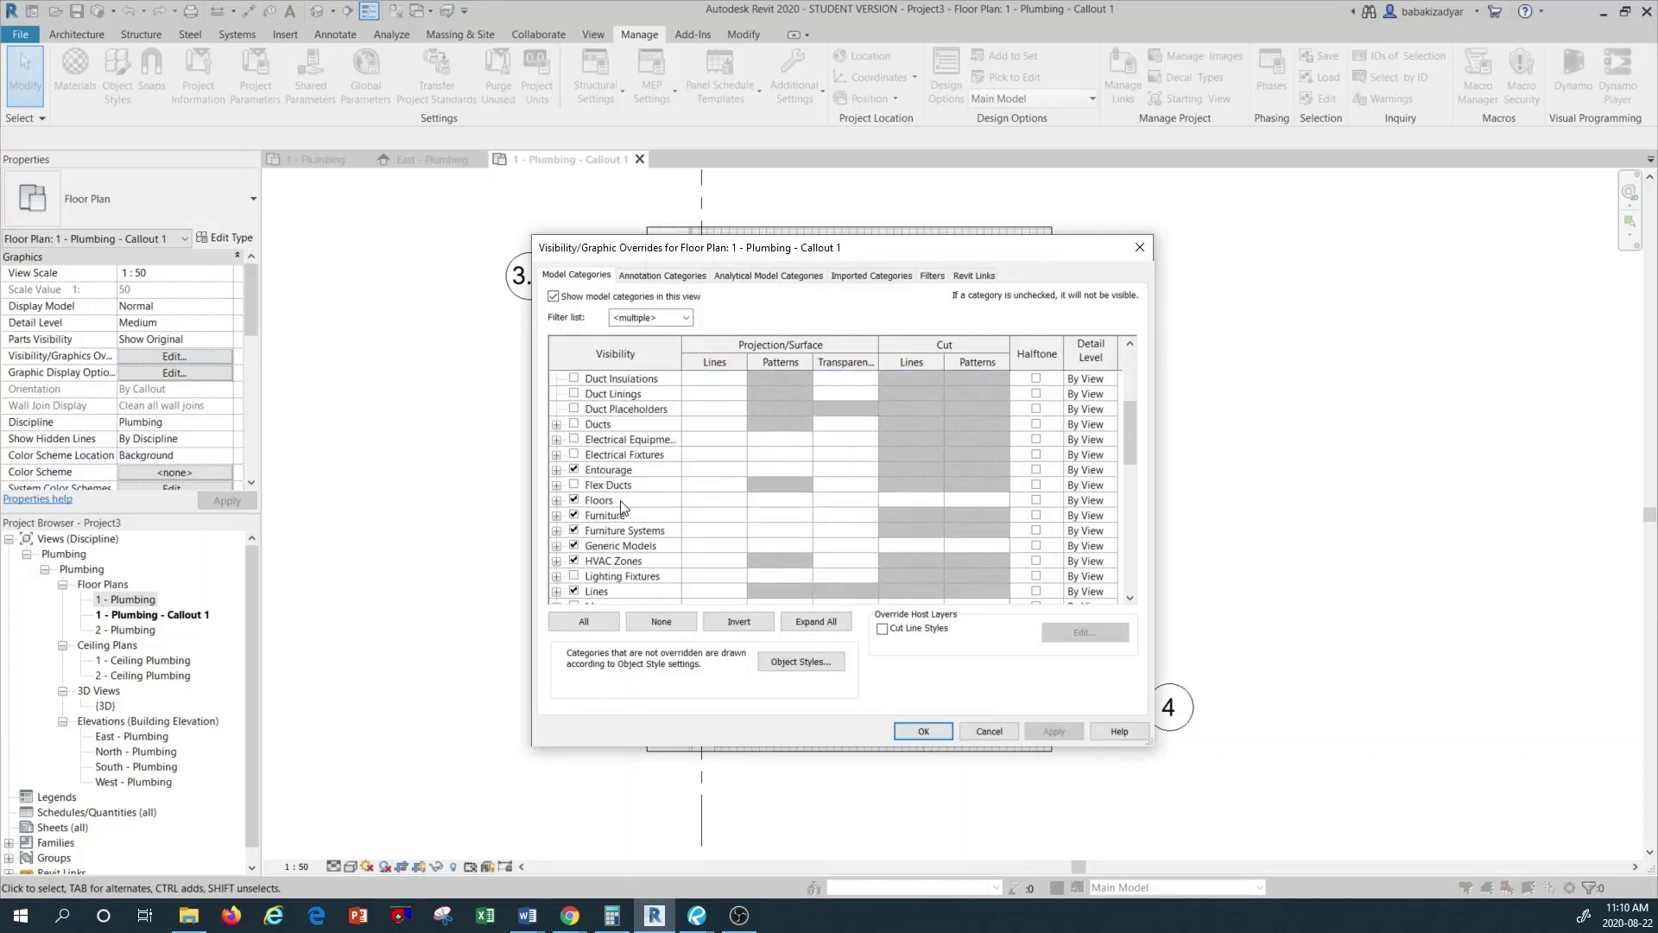
left_click(620, 505)
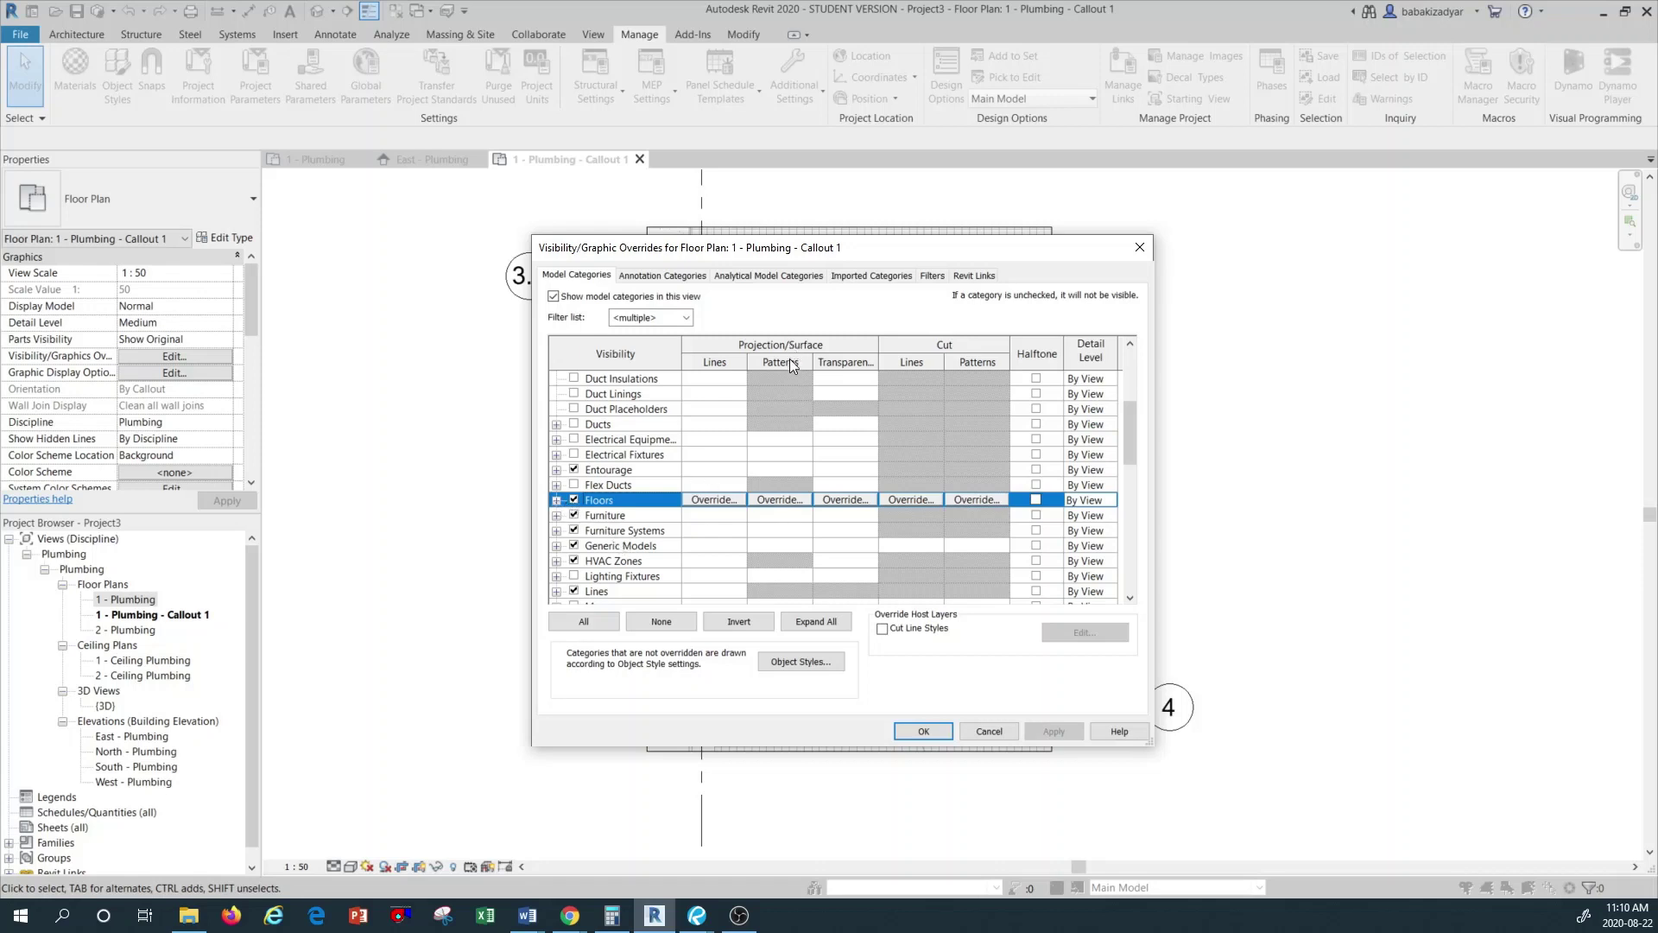
left_click(782, 500)
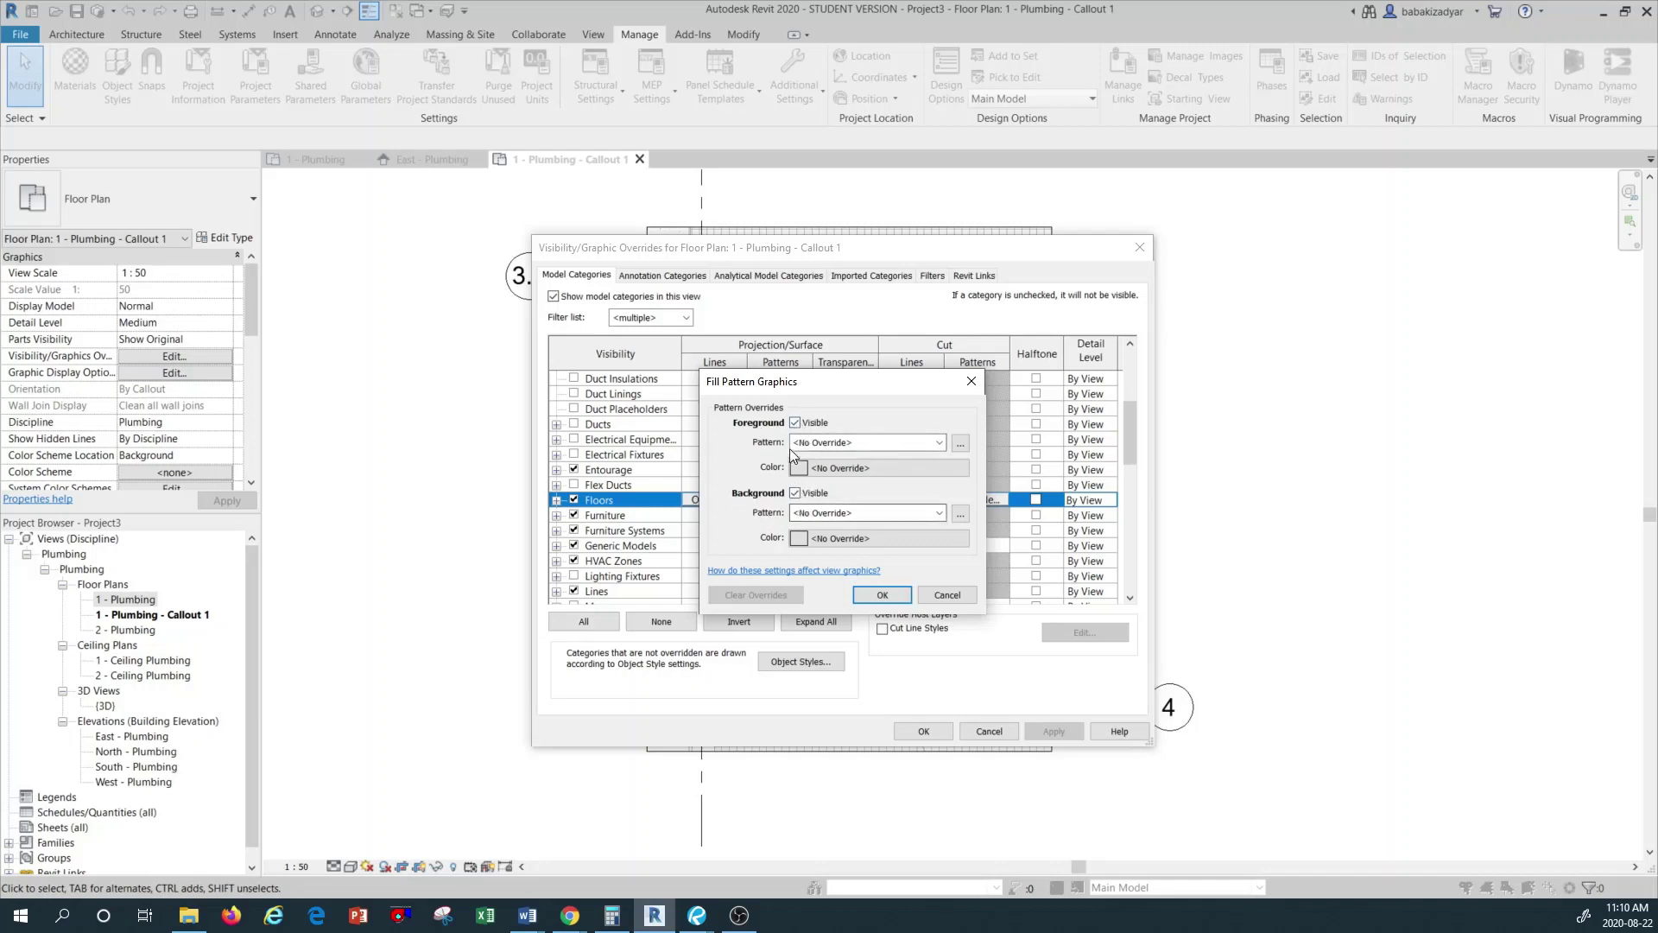
left_click(795, 422)
left_click(795, 494)
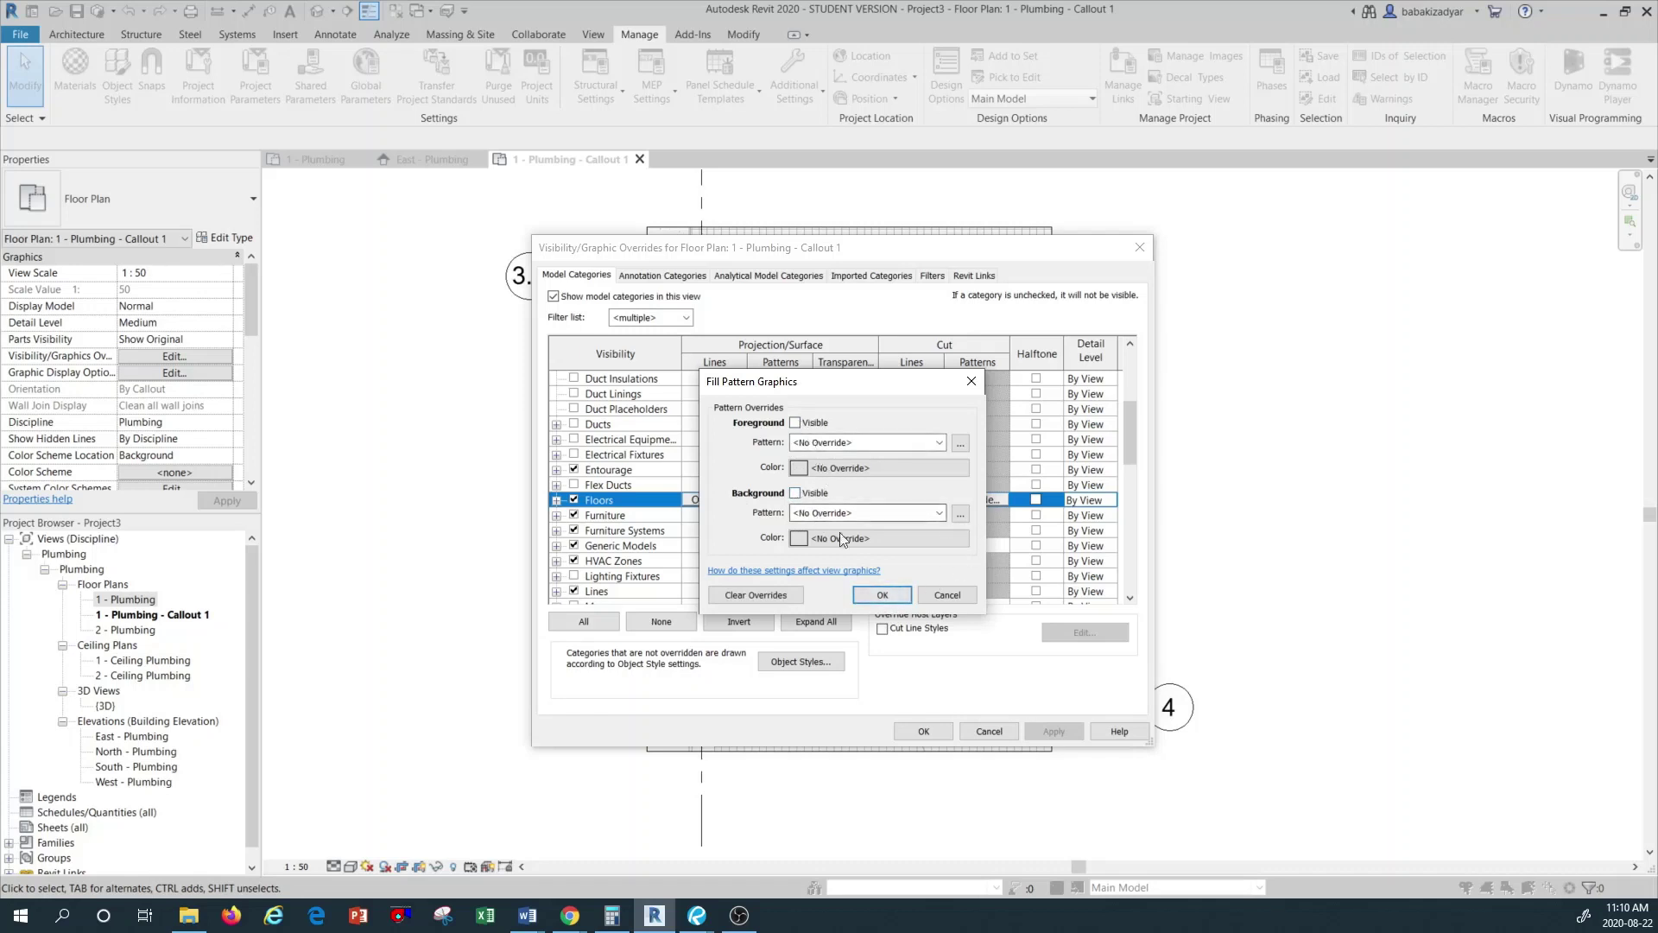
left_click(882, 594)
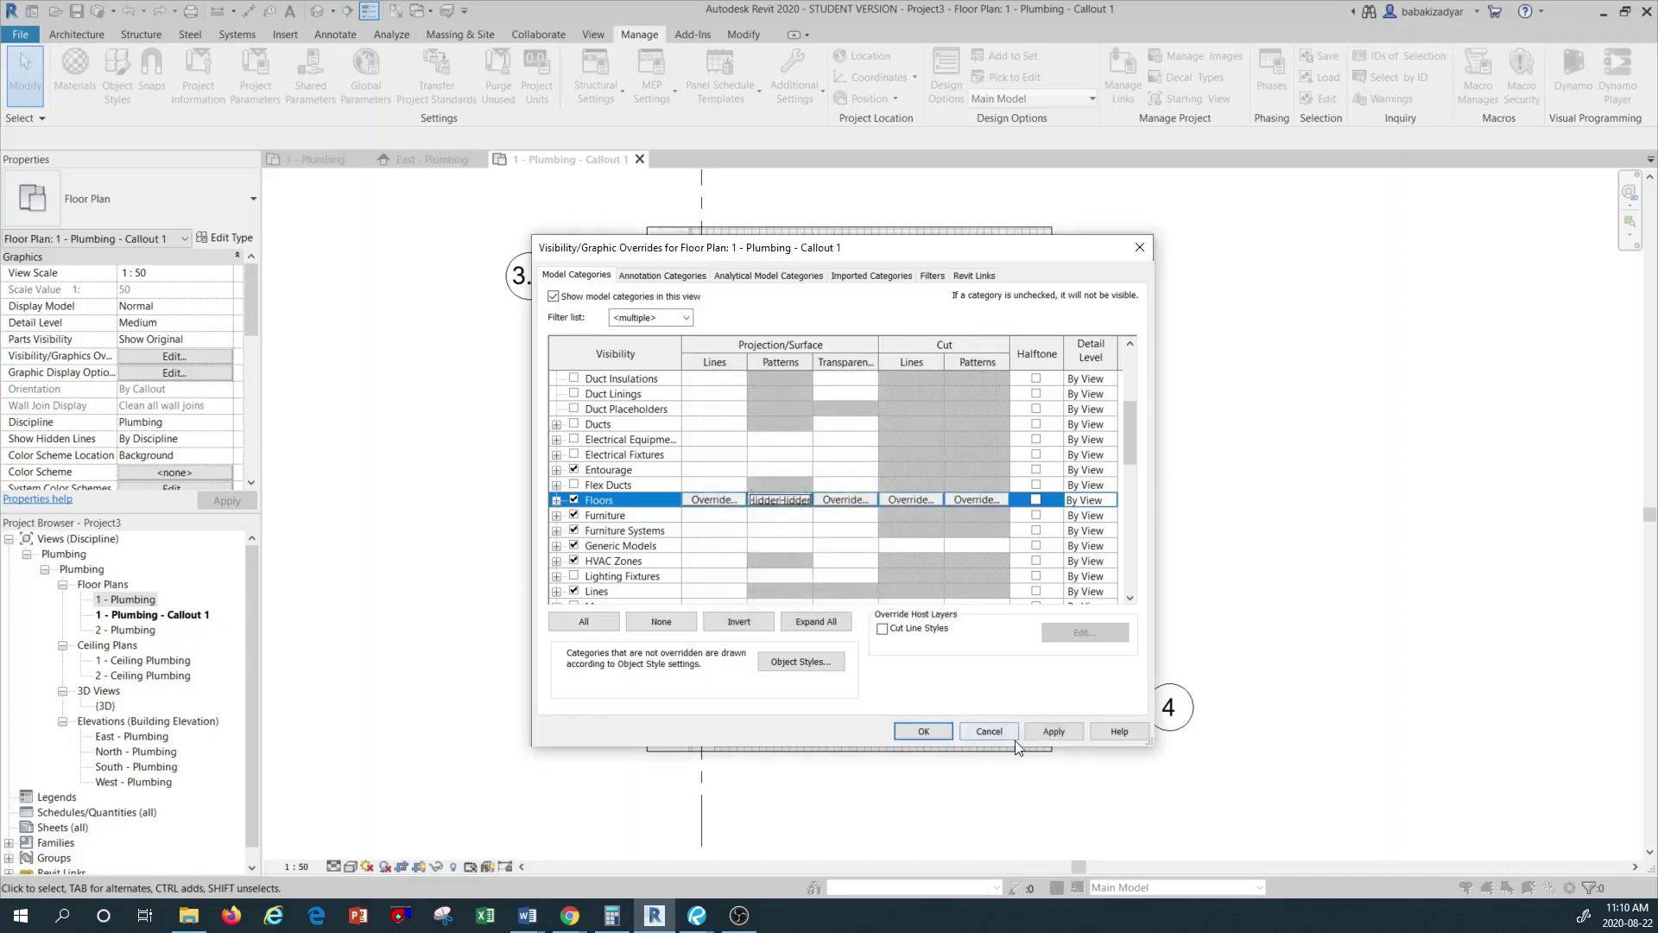
left_click(924, 732)
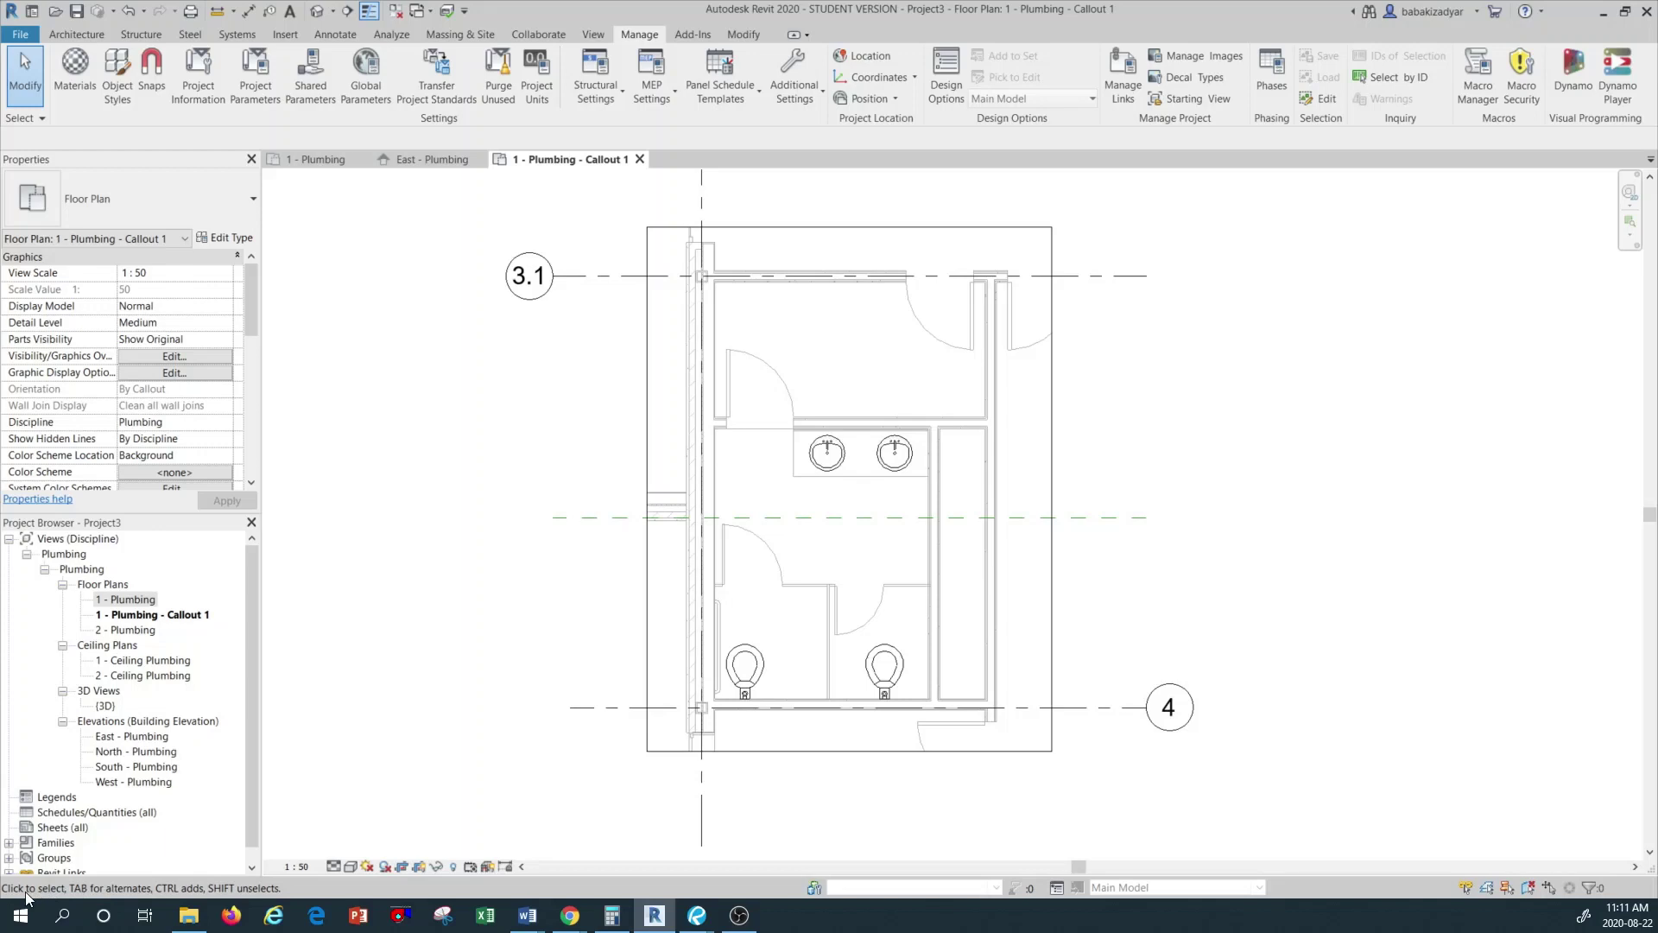
key("v")
key("g")
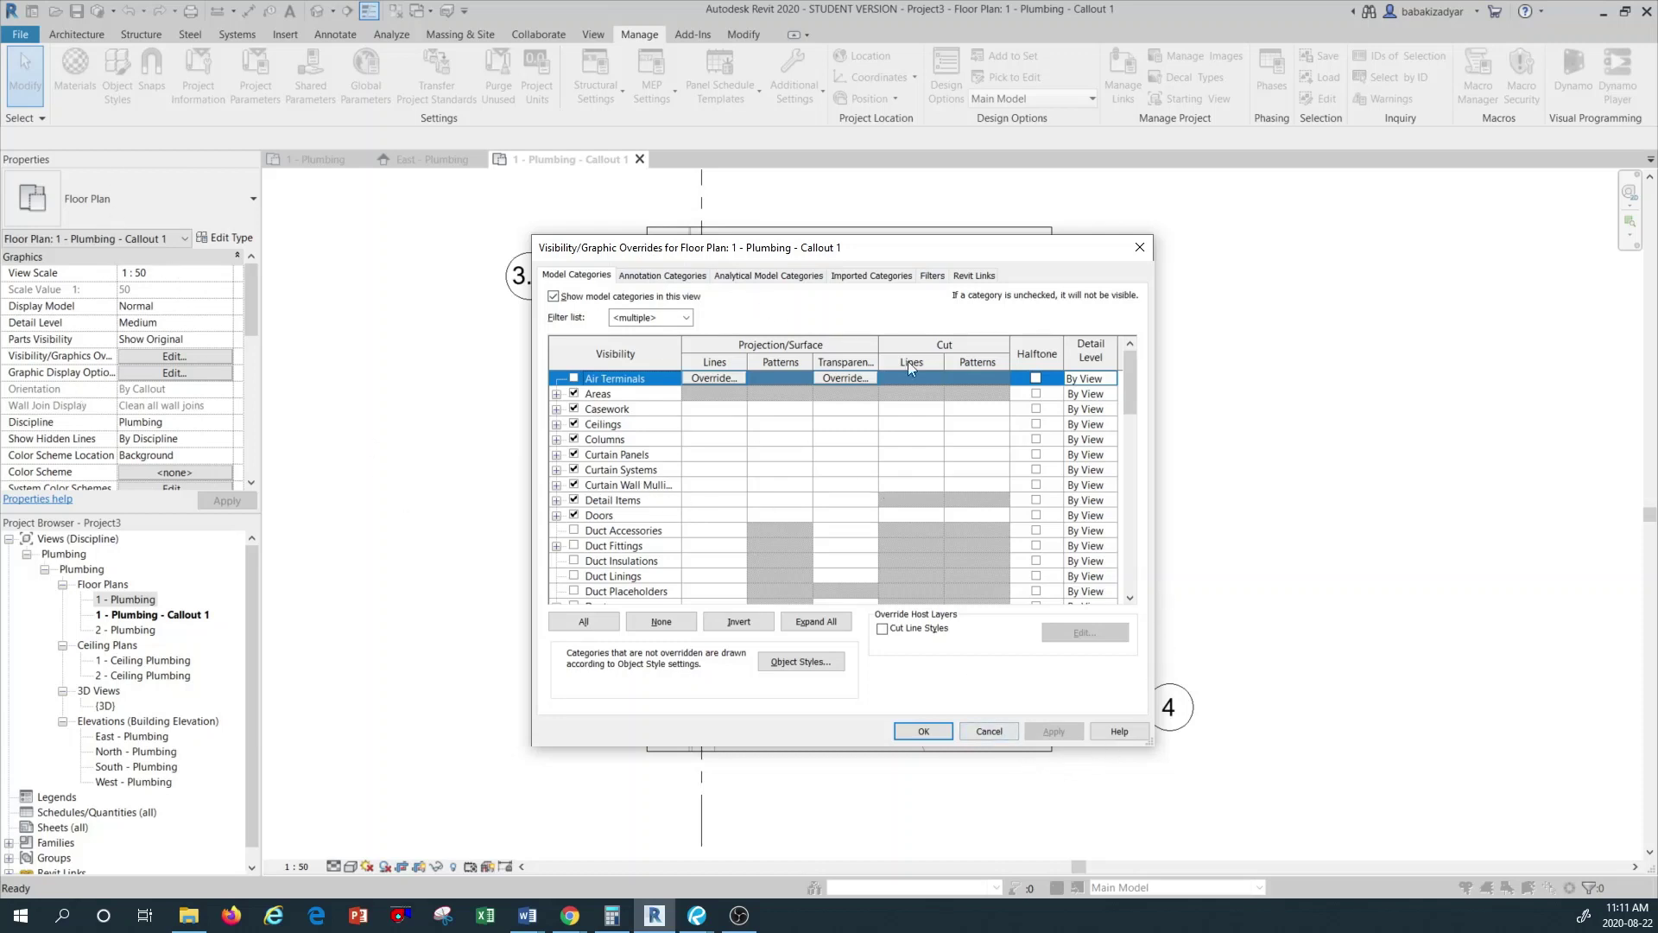
left_click(985, 729)
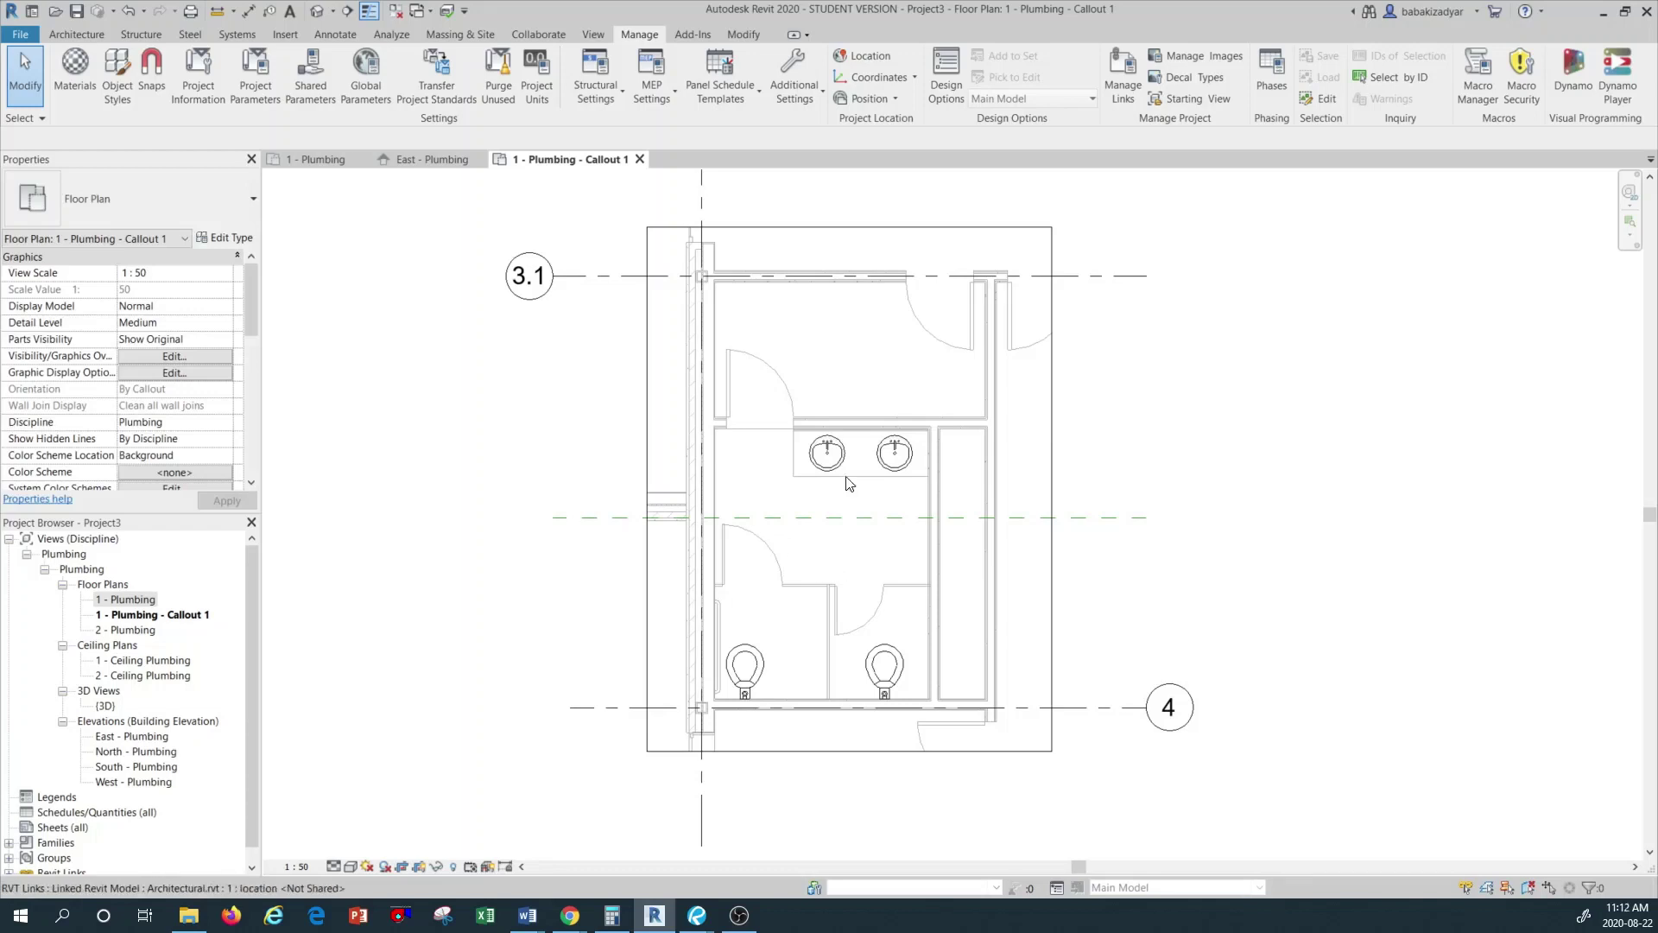
left_click(394, 34)
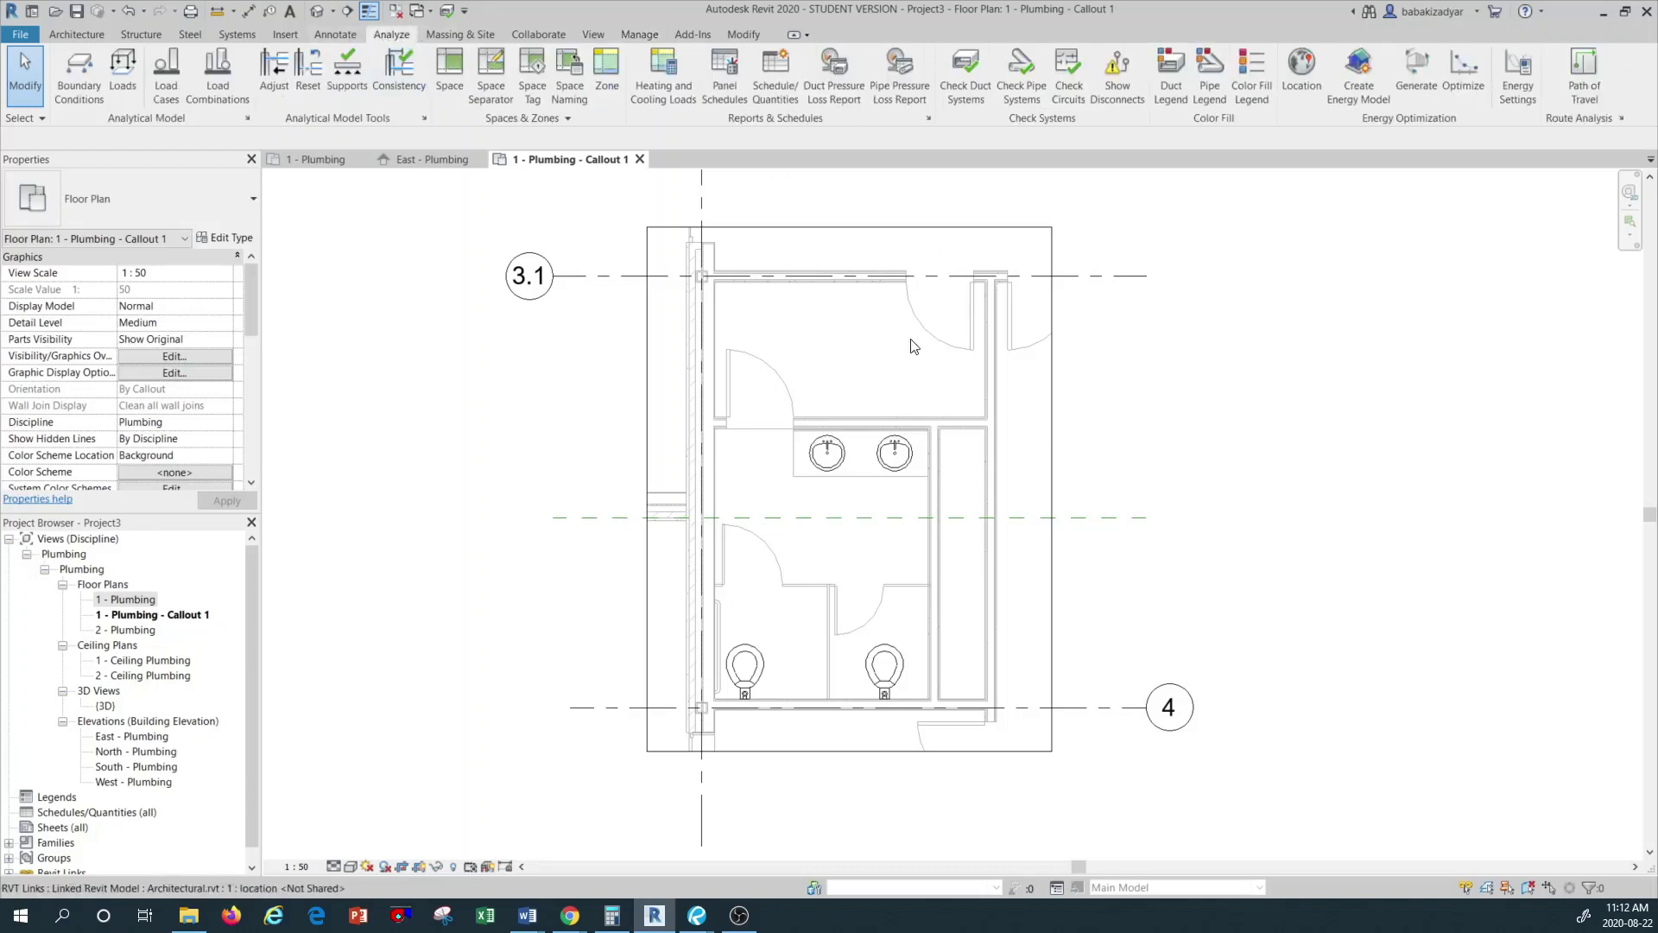
left_click(449, 69)
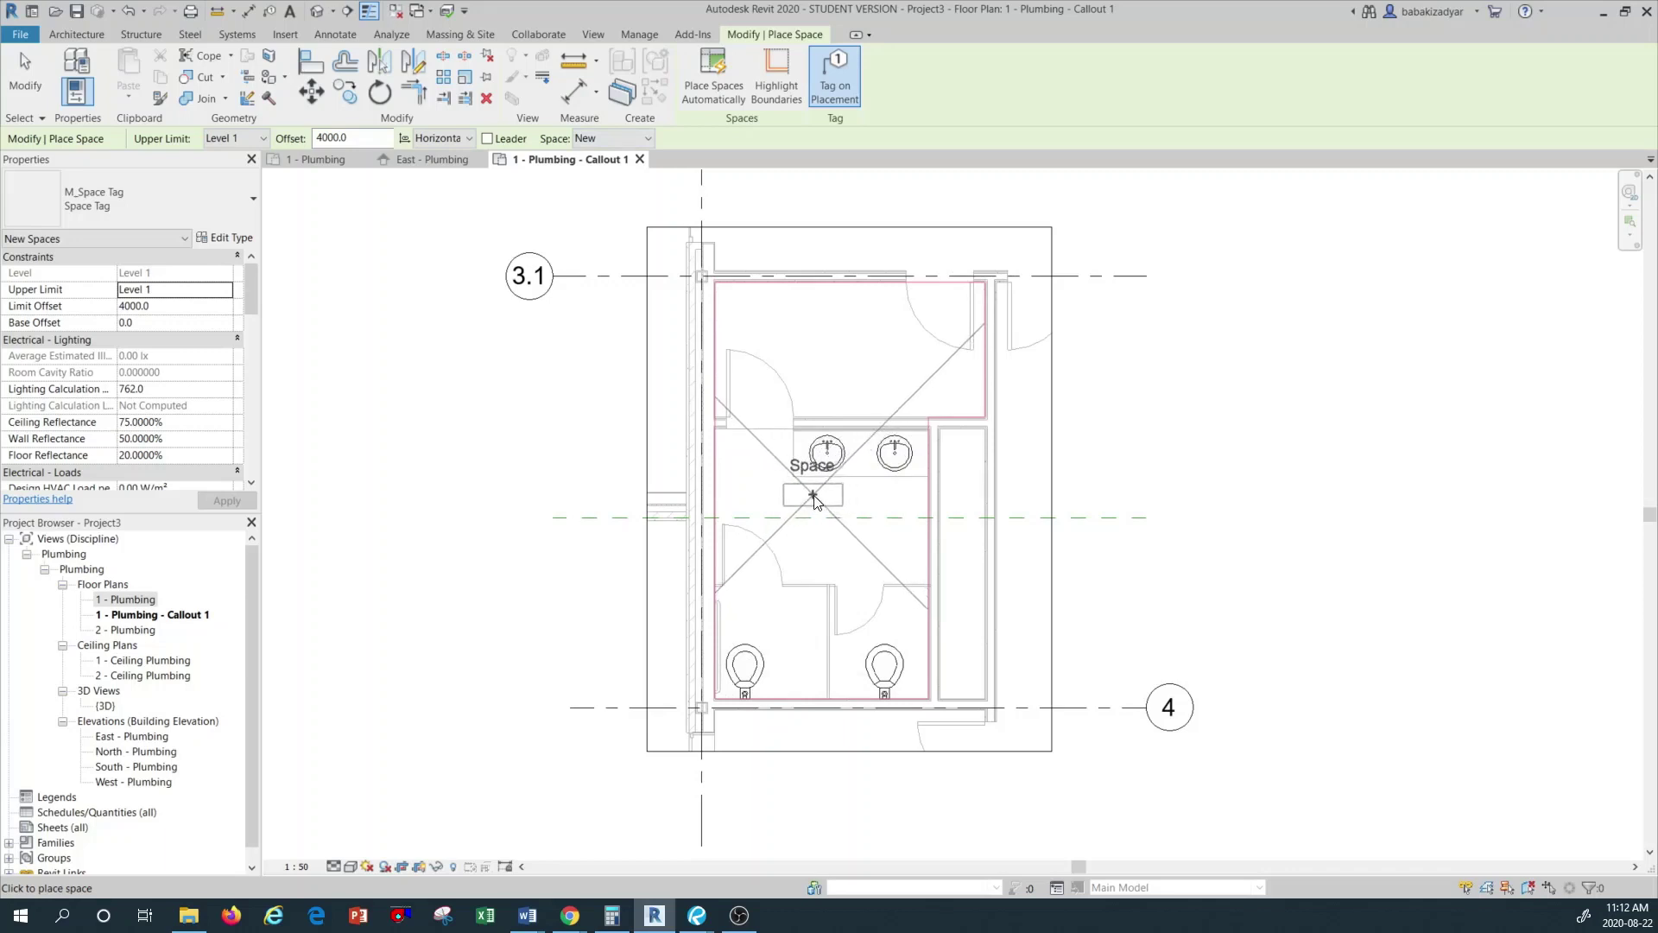
key("Escape")
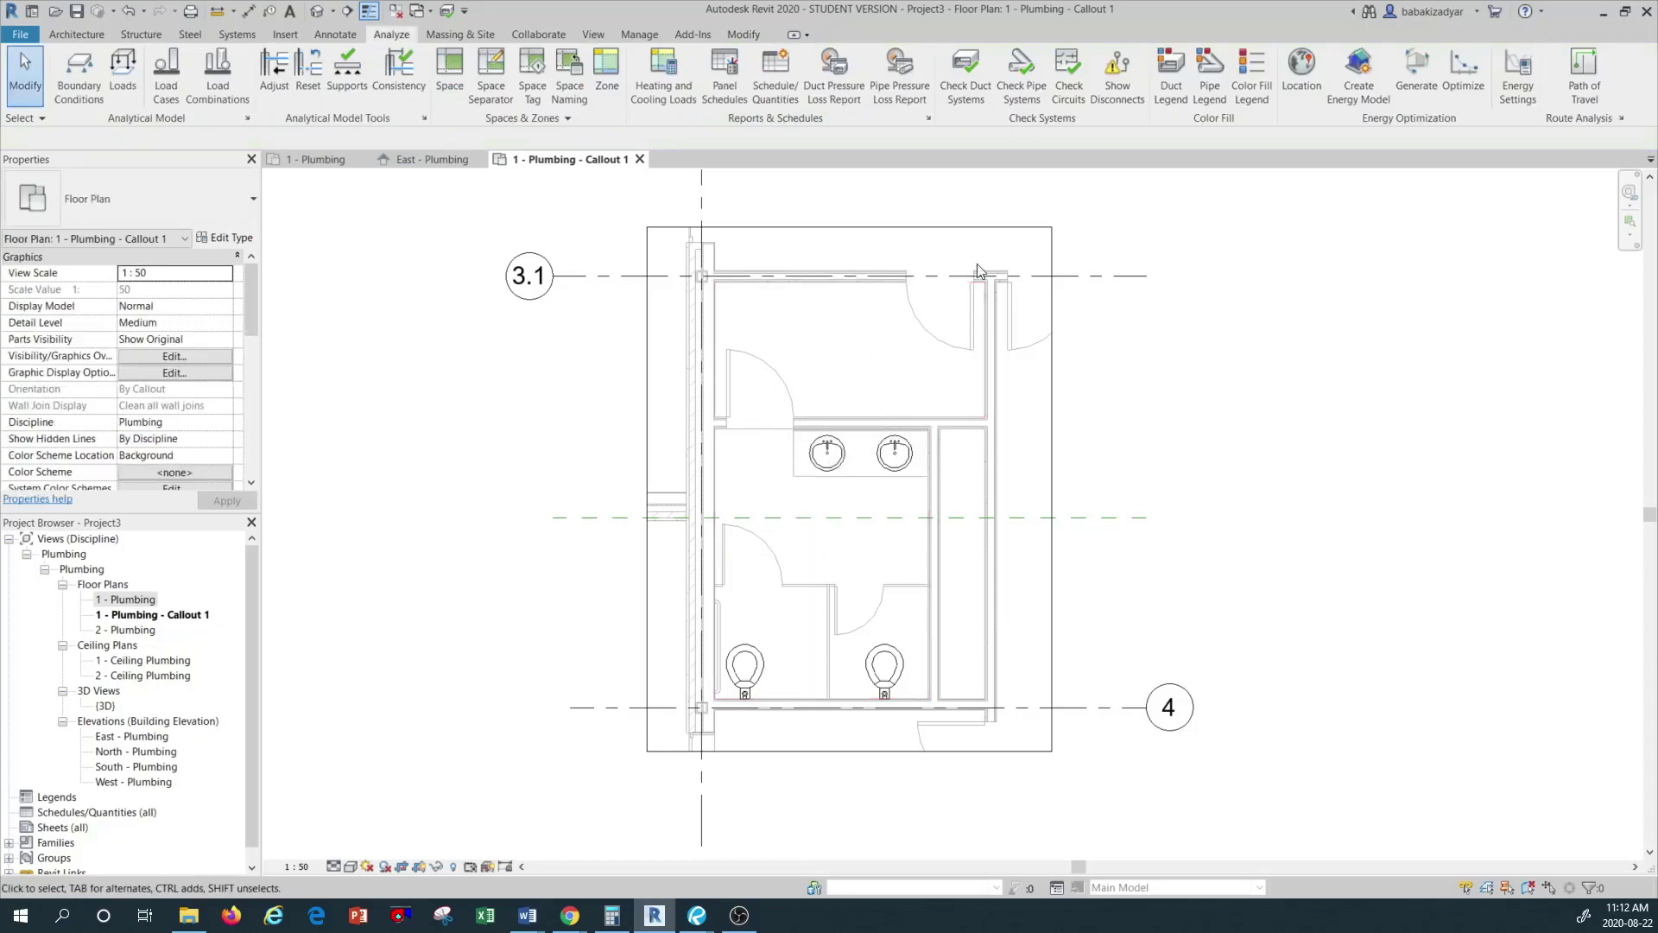
Check the Room Bounding setting in the type properties of the linked Architectural.rvt model
left_click(1023, 345)
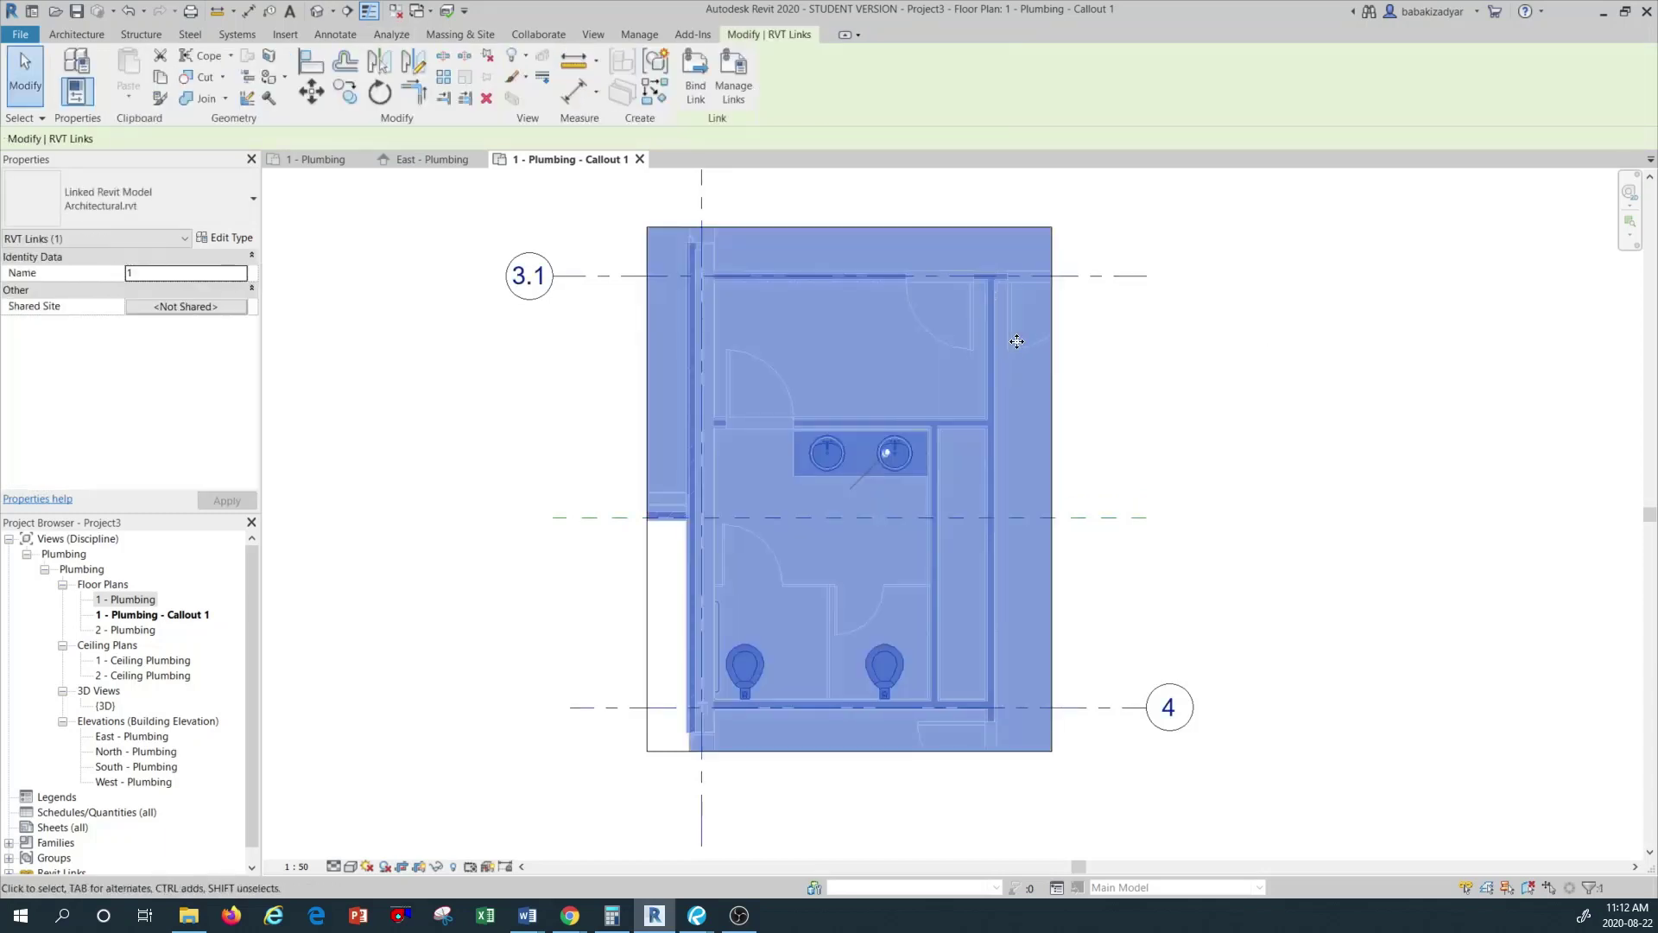
left_click(228, 238)
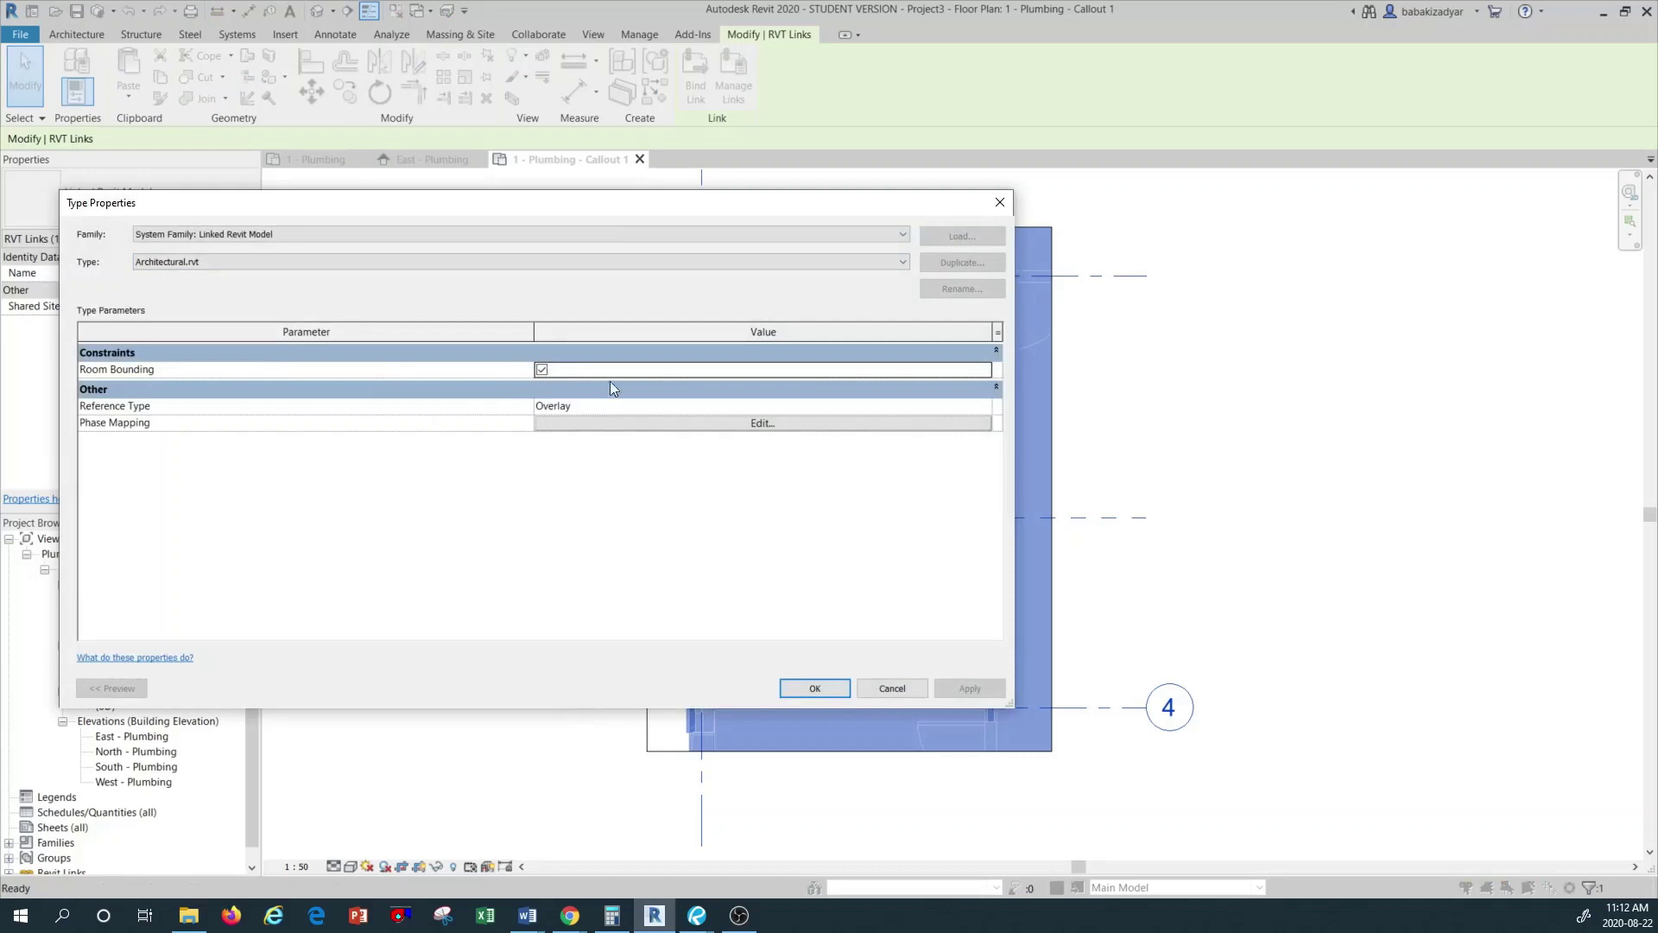
left_click(889, 688)
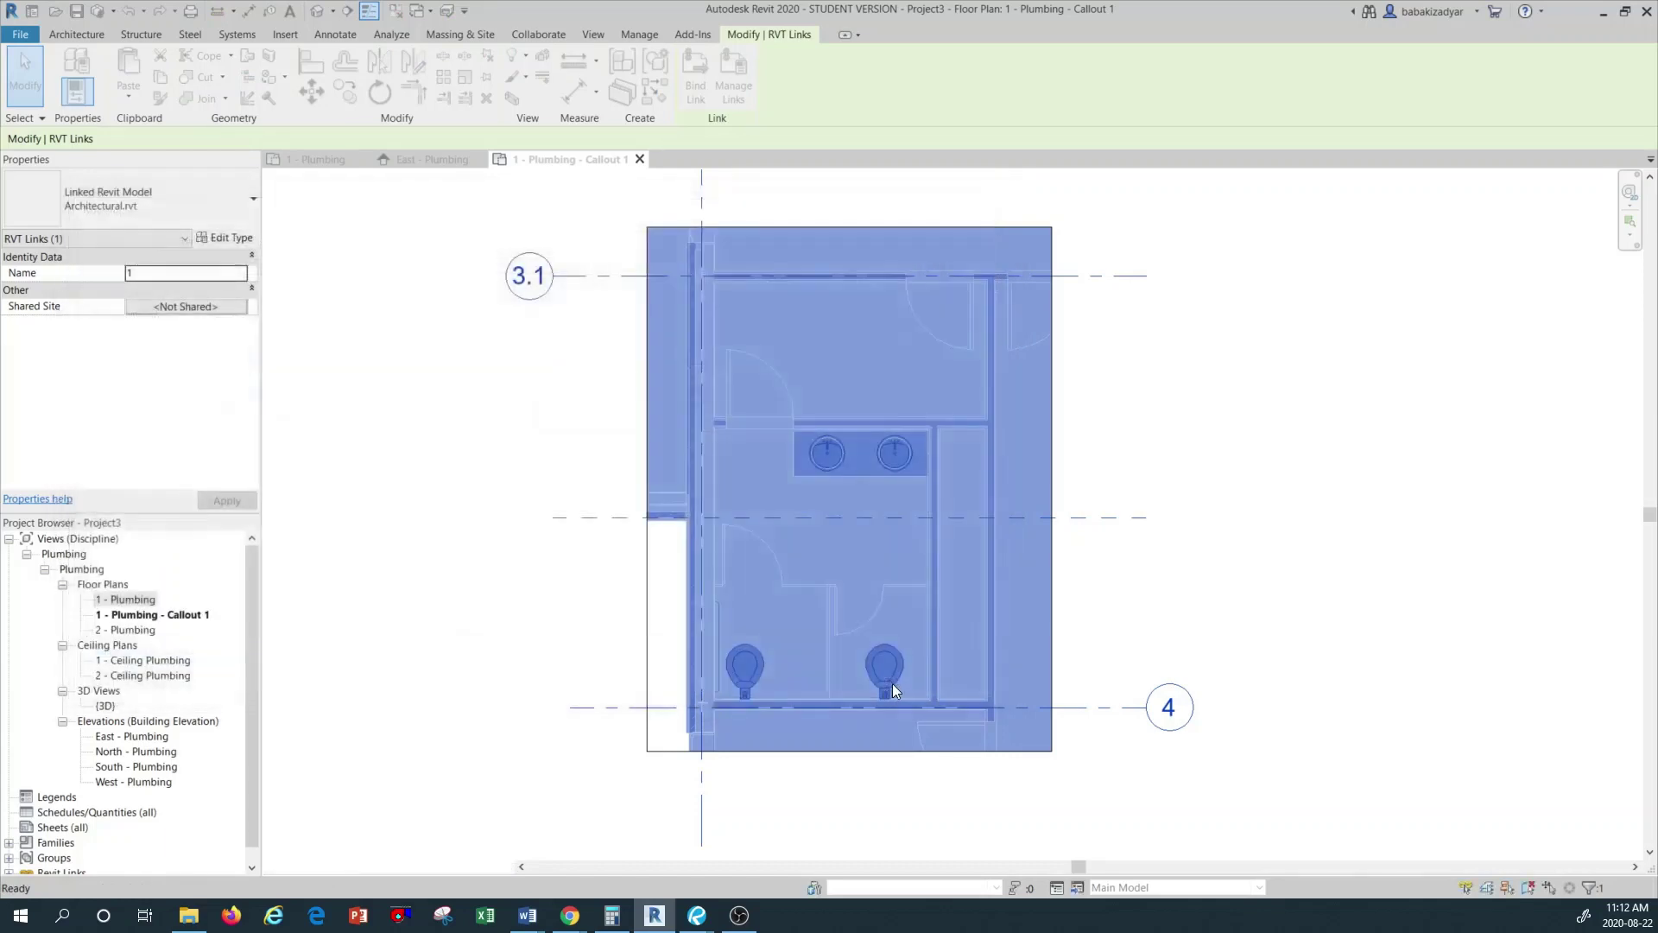
key("Escape")
Place a tagged space in the washroom and use Space Naming to apply room names and numbers to the spaces on all levels
left_click(449, 73)
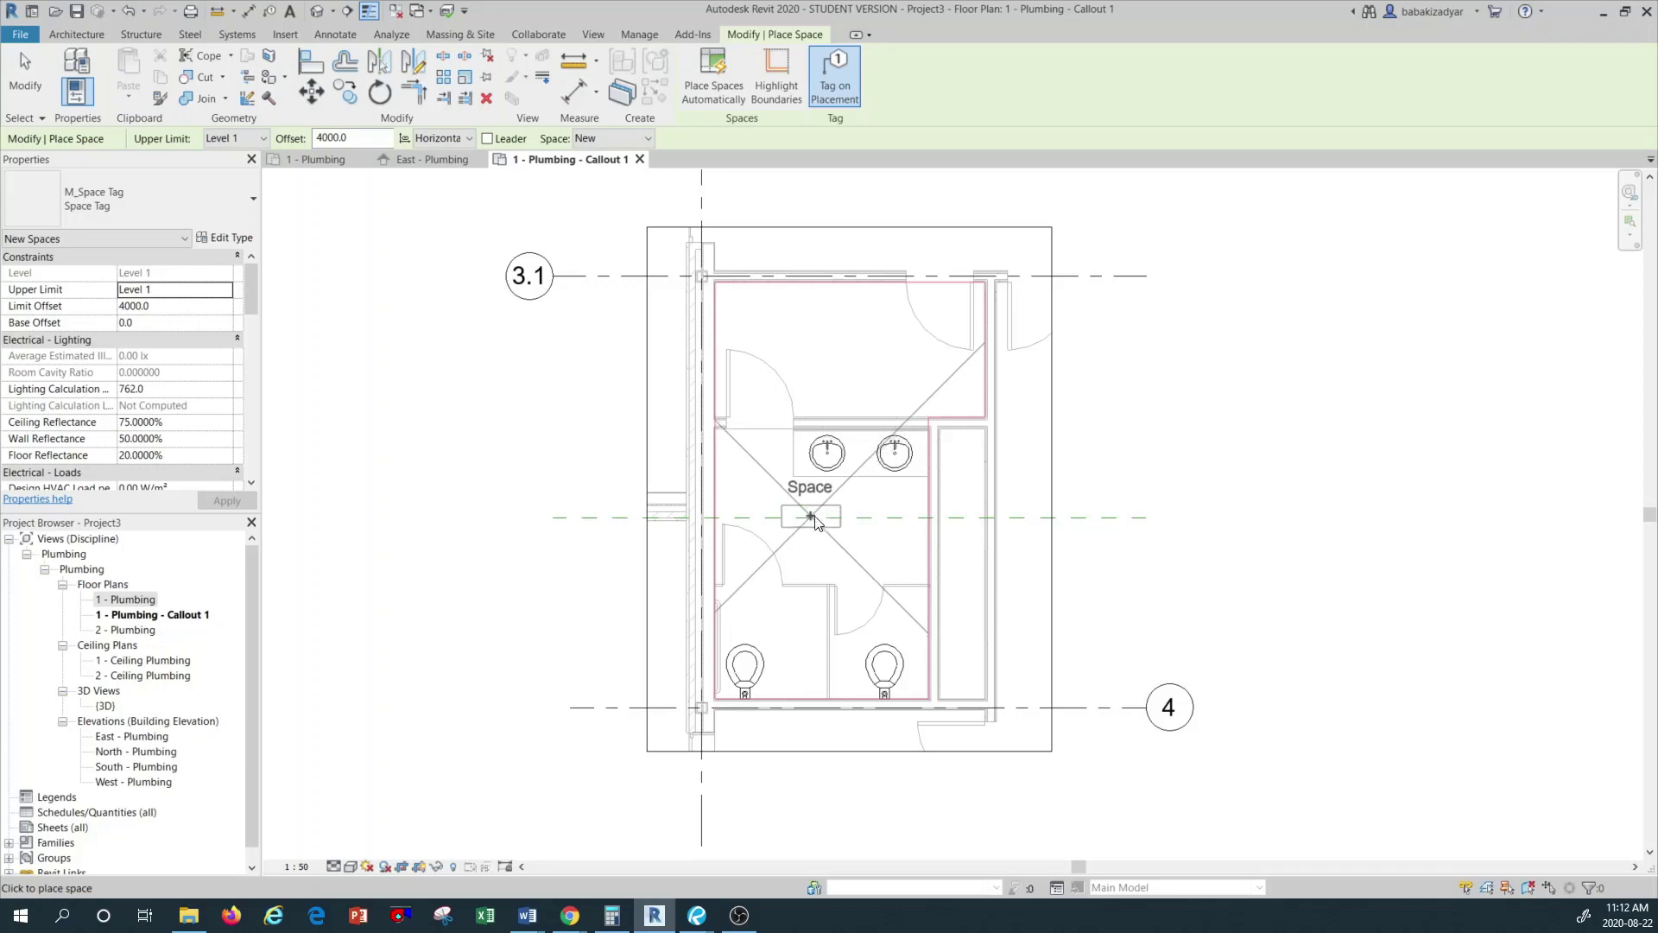
left_click(818, 517)
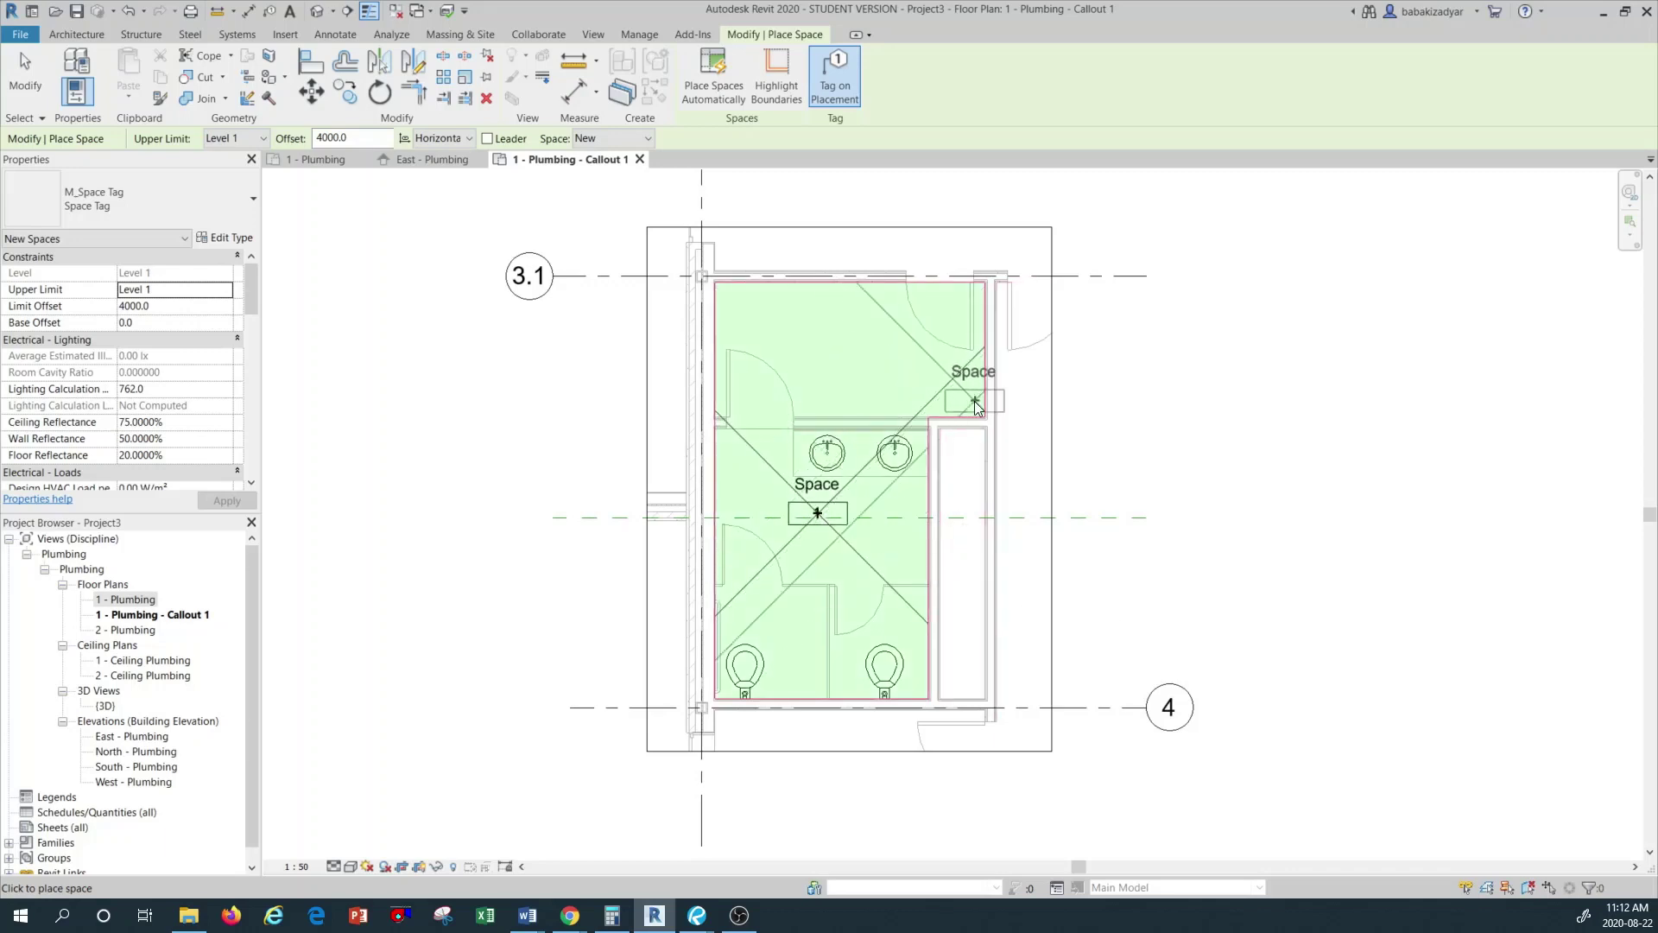
key("Escape")
key("Escape")
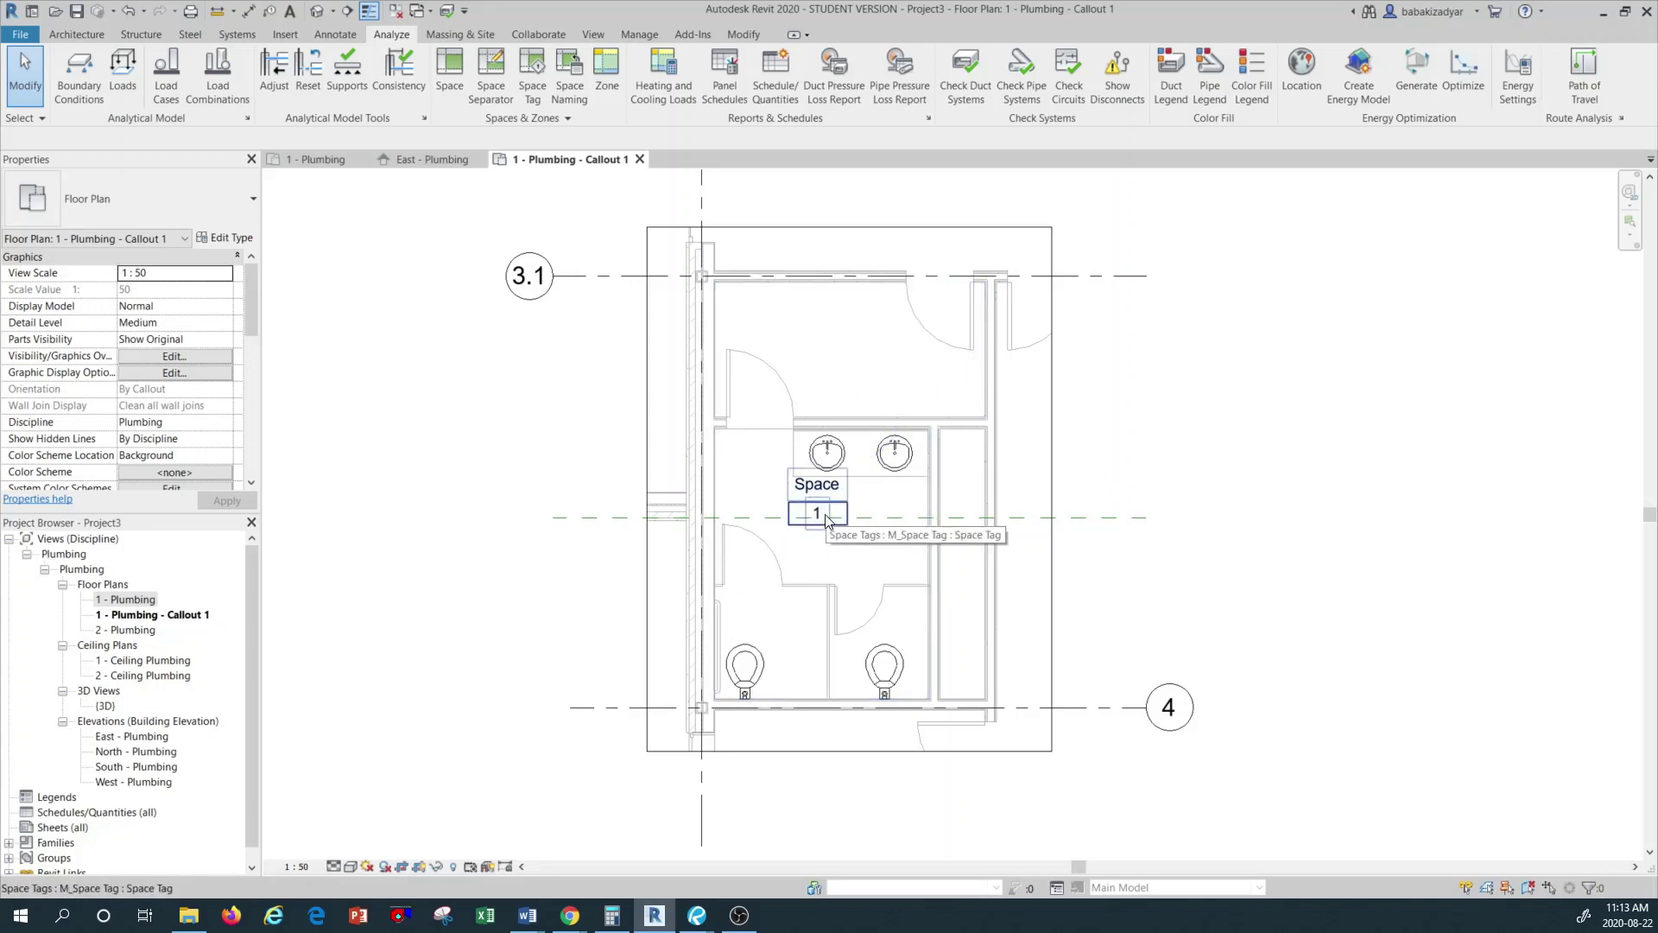
left_click(579, 84)
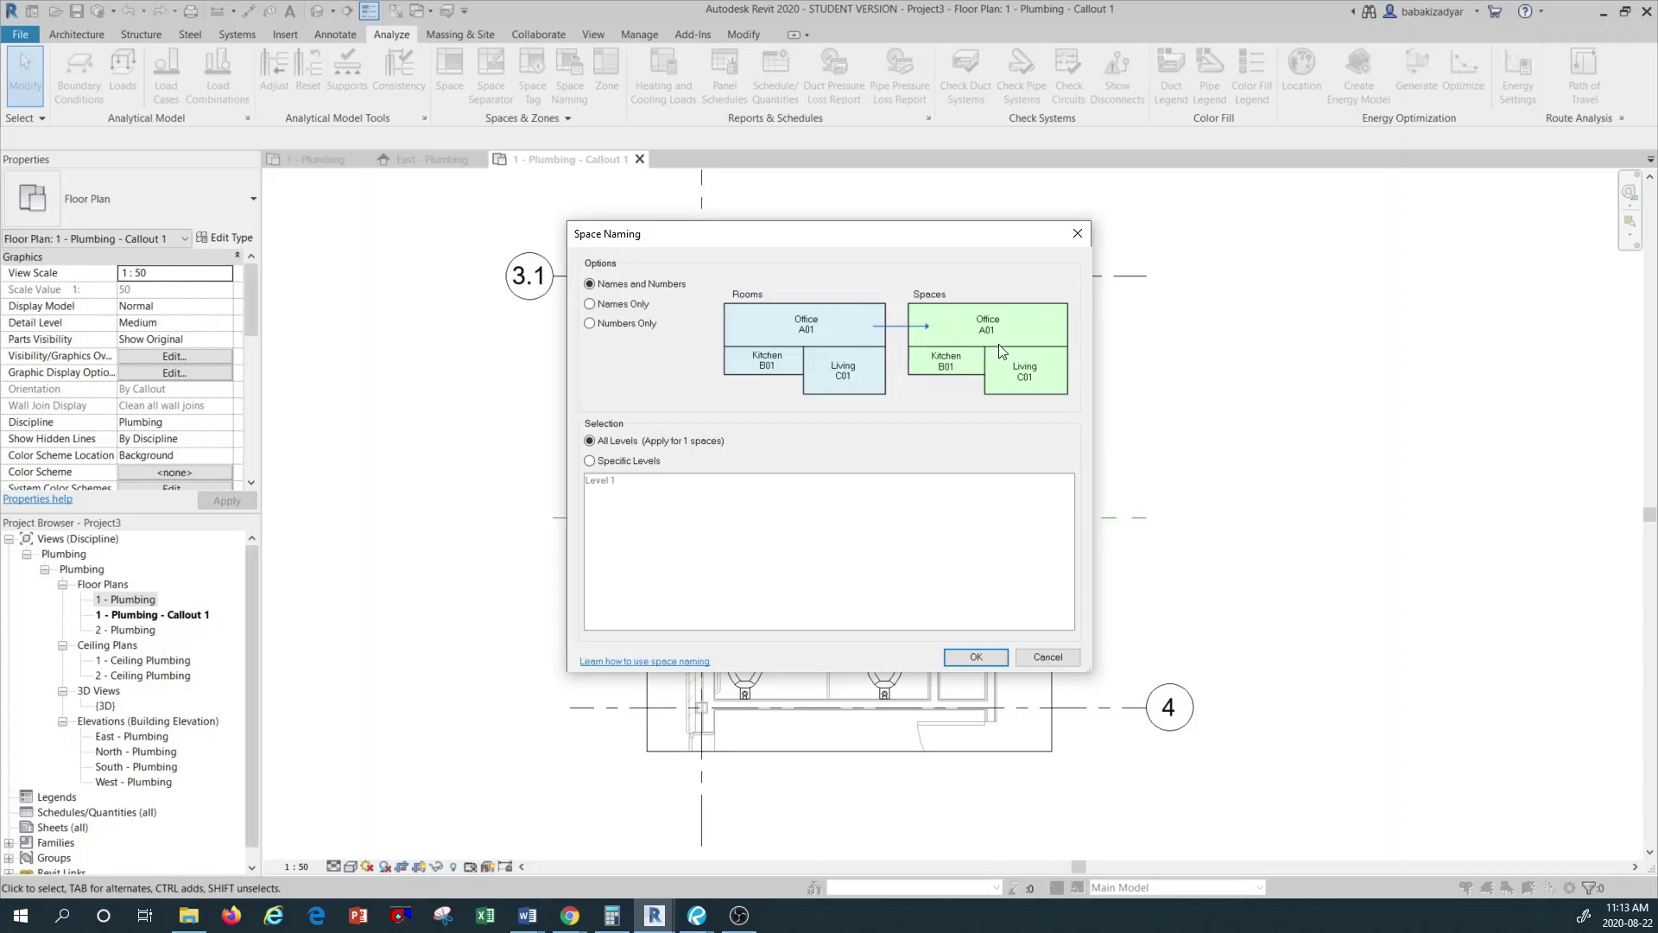
left_click(973, 658)
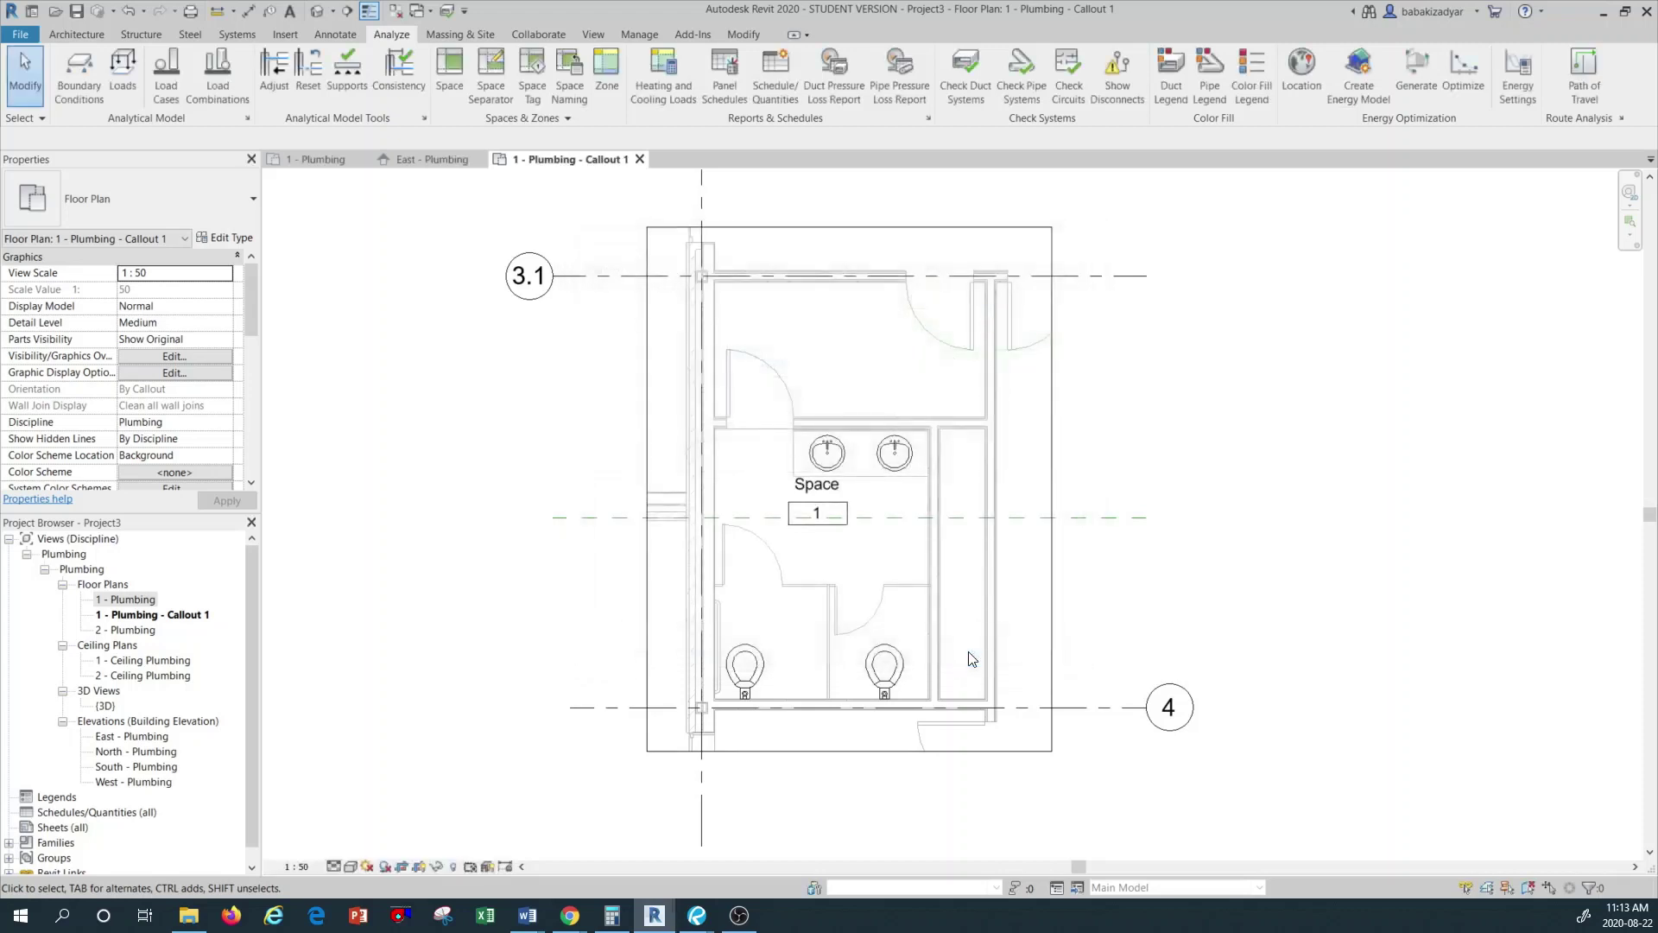